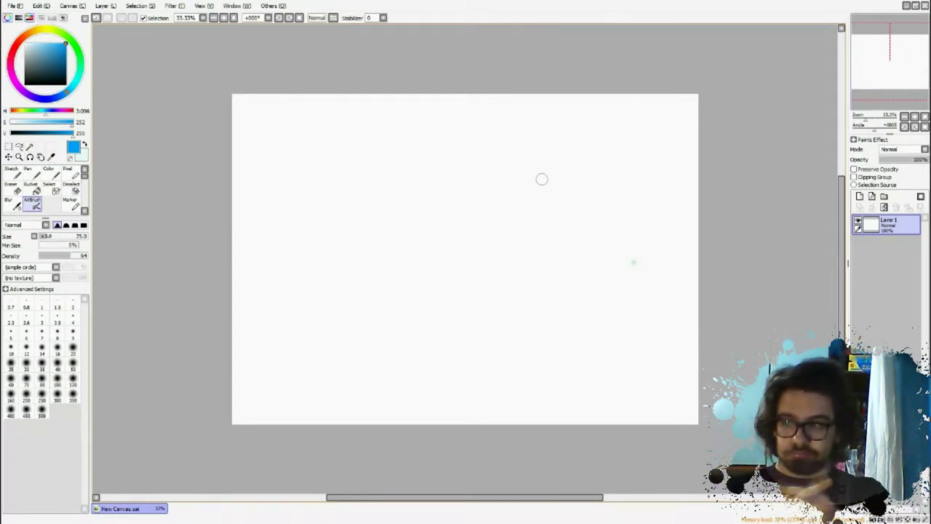
Step: Airbrush overlapping blue curves across the blank canvas as a hill-shaped horizon line at brush size 75
drag(687, 315, 280, 256)
drag(229, 282, 388, 226)
drag(698, 305, 488, 254)
drag(278, 254, 486, 255)
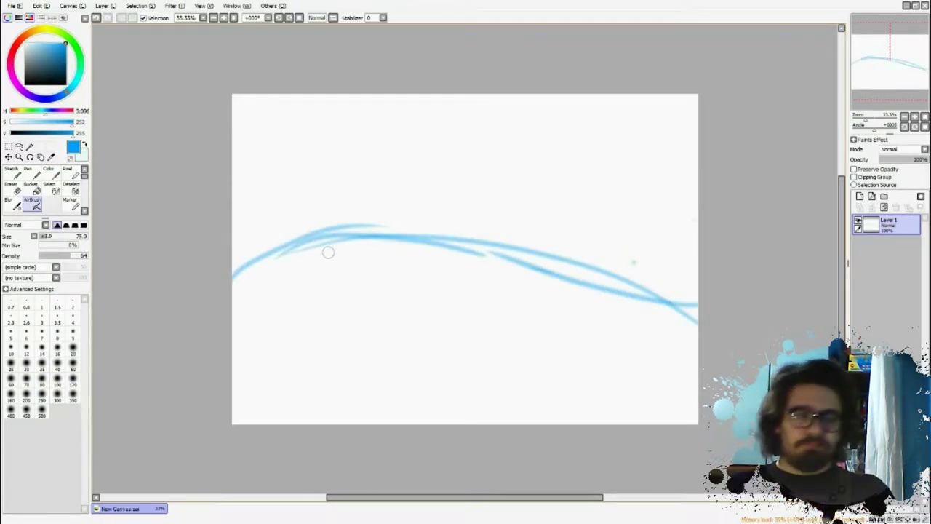
Step: Roughly sketch two long-necked creatures side by side over the left half of the horizon, with heads, curved necks, bodies and feet
mouse_move(295, 142)
mouse_down()
mouse_move(335, 327)
mouse_move(291, 139)
mouse_move(342, 132)
mouse_move(274, 128)
mouse_up()
drag(387, 314, 384, 260)
mouse_move(276, 226)
mouse_down()
mouse_move(389, 306)
mouse_move(341, 319)
mouse_move(381, 346)
mouse_move(332, 329)
mouse_up()
mouse_move(332, 310)
mouse_down()
mouse_move(319, 335)
mouse_move(349, 336)
mouse_up()
drag(265, 245, 320, 317)
drag(235, 292, 295, 309)
mouse_move(397, 316)
mouse_down()
mouse_move(413, 245)
mouse_move(393, 213)
mouse_up()
mouse_move(391, 203)
mouse_down()
mouse_move(429, 182)
mouse_move(440, 213)
mouse_up()
drag(449, 154, 469, 211)
mouse_move(436, 175)
mouse_down()
mouse_move(370, 184)
mouse_move(395, 264)
mouse_up()
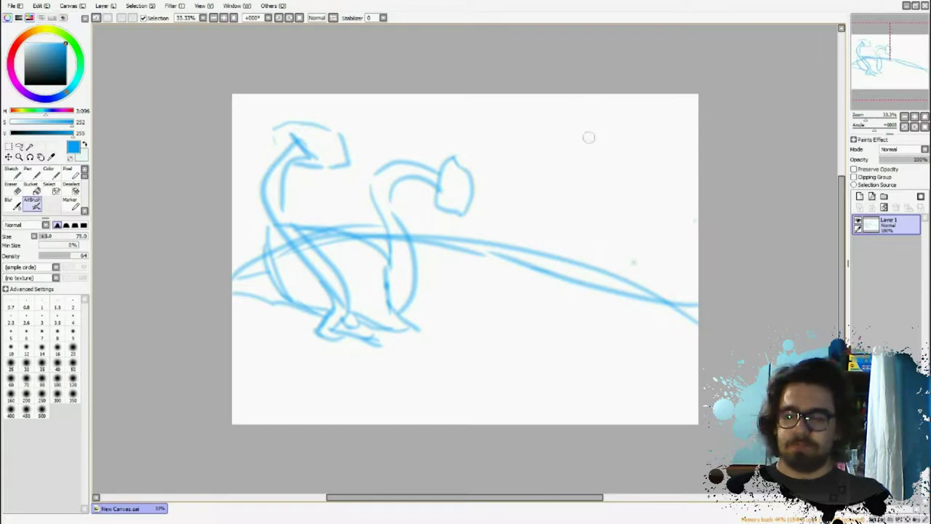
drag(593, 294, 582, 192)
drag(583, 148, 585, 313)
mouse_move(670, 213)
mouse_down()
mouse_move(670, 244)
mouse_move(643, 292)
mouse_up()
drag(647, 286, 610, 319)
key(ctrl+z)
key(ctrl+z)
key(ctrl+z)
key(ctrl+z)
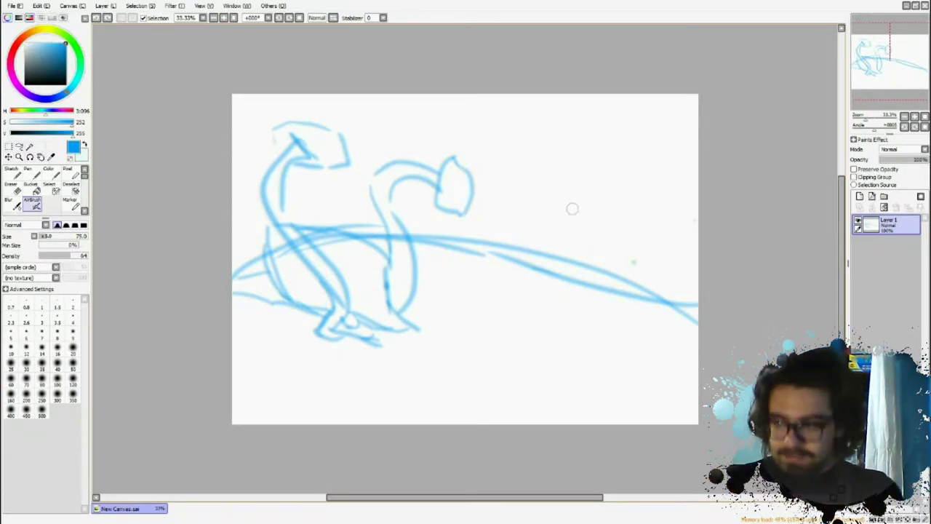
Step: Sketch a figure's arm stretched up and outward, its rounded shoulder and an oval head, to the right of the creatures
mouse_move(617, 184)
mouse_down()
mouse_move(659, 158)
mouse_move(593, 198)
mouse_move(658, 157)
mouse_move(537, 245)
mouse_move(598, 186)
mouse_move(547, 243)
mouse_up()
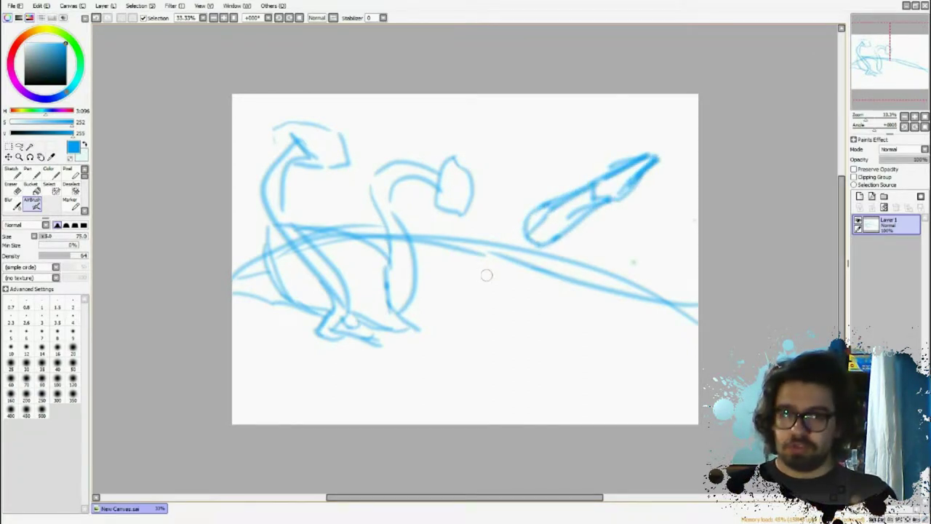
mouse_move(526, 208)
mouse_down()
mouse_move(532, 248)
mouse_move(483, 240)
mouse_move(484, 225)
mouse_move(468, 228)
mouse_move(492, 240)
mouse_up()
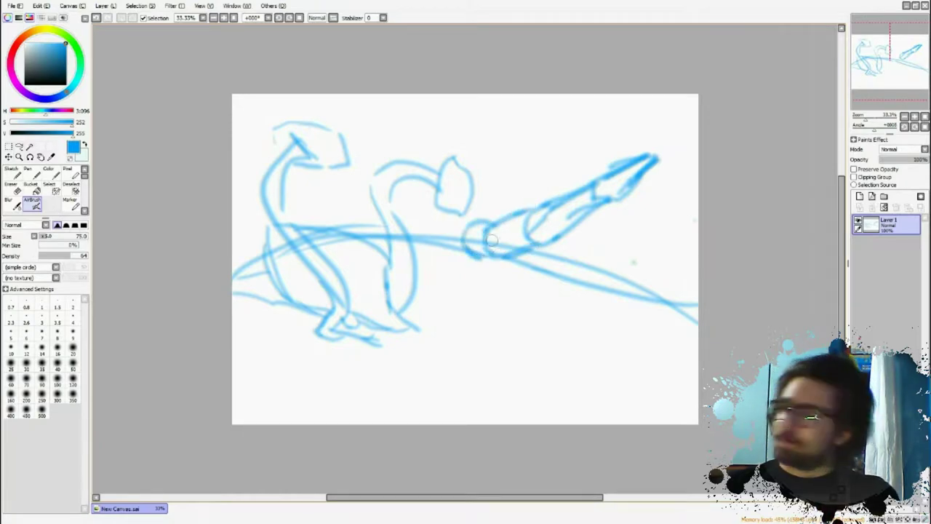
mouse_move(527, 146)
mouse_down()
mouse_move(537, 203)
mouse_move(550, 175)
mouse_move(507, 211)
mouse_up()
mouse_move(509, 169)
mouse_down()
mouse_move(508, 213)
mouse_move(485, 221)
mouse_up()
Step: Sketch the figure's tapered torso, lowered second arm with hand, curved hip line and two spread legs
mouse_move(578, 226)
mouse_down()
mouse_move(591, 246)
mouse_move(545, 314)
mouse_move(567, 263)
mouse_up()
drag(502, 314, 550, 312)
mouse_move(480, 259)
mouse_down()
mouse_move(502, 312)
mouse_move(550, 314)
mouse_up()
mouse_move(582, 275)
mouse_down()
mouse_move(552, 305)
mouse_move(566, 310)
mouse_move(555, 313)
mouse_move(582, 350)
mouse_up()
mouse_move(560, 313)
mouse_down()
mouse_move(547, 339)
mouse_move(567, 358)
mouse_move(579, 397)
mouse_up()
drag(495, 311, 469, 401)
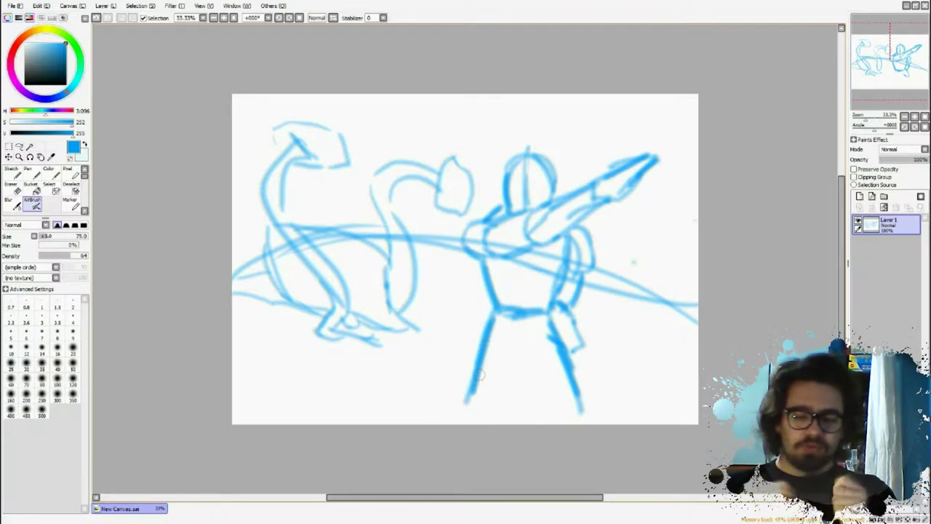
drag(486, 343, 470, 400)
drag(547, 334, 528, 345)
mouse_move(566, 339)
mouse_down()
mouse_move(577, 336)
mouse_move(580, 349)
mouse_up()
drag(581, 349, 573, 359)
key(l)
mouse_move(477, 429)
mouse_down()
mouse_move(635, 276)
mouse_move(648, 441)
mouse_up()
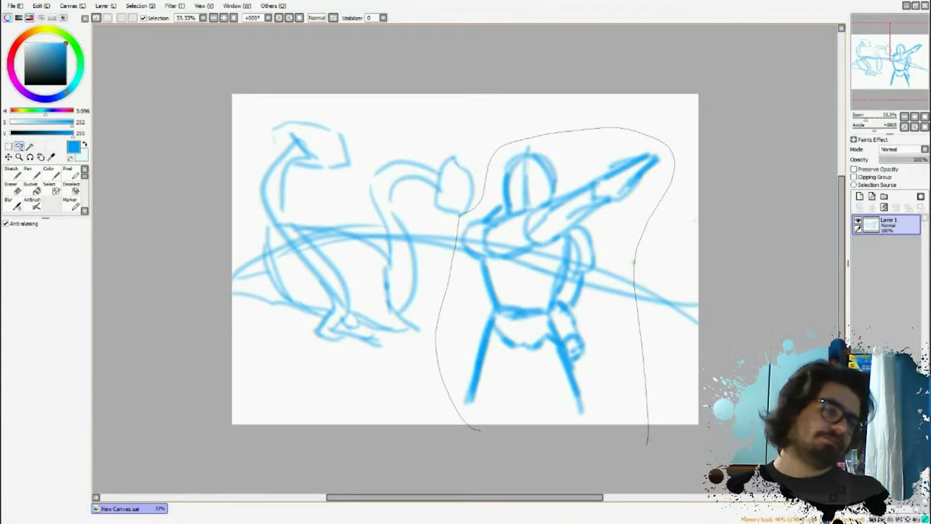
drag(648, 441, 646, 444)
key(ctrl+f)
key(Escape)
key(ctrl+t)
key(n)
key(d)
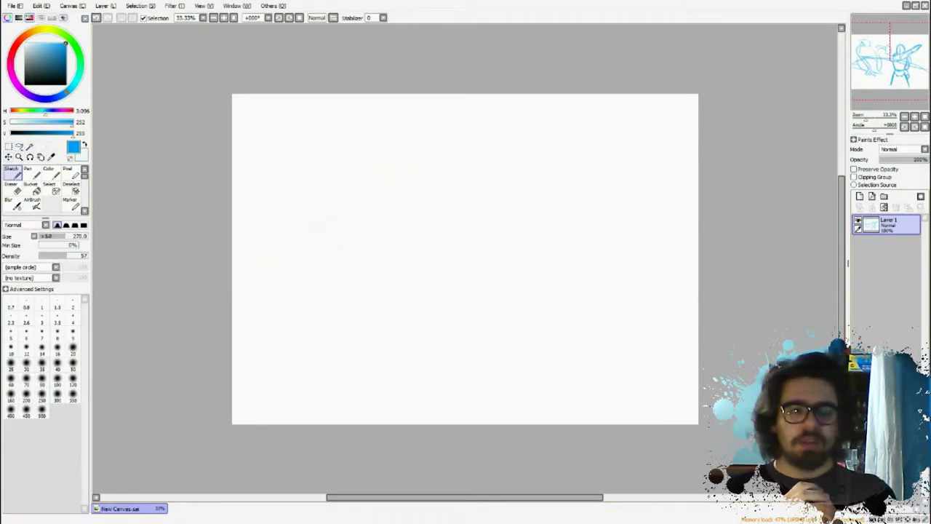
key(ctrl+z)
Step: Add a new layer above the rough sketch and fade Layer 1 to about 27% opacity
click(860, 197)
click(32, 173)
click(12, 173)
click(889, 246)
drag(924, 160, 893, 159)
click(889, 225)
drag(312, 324, 369, 320)
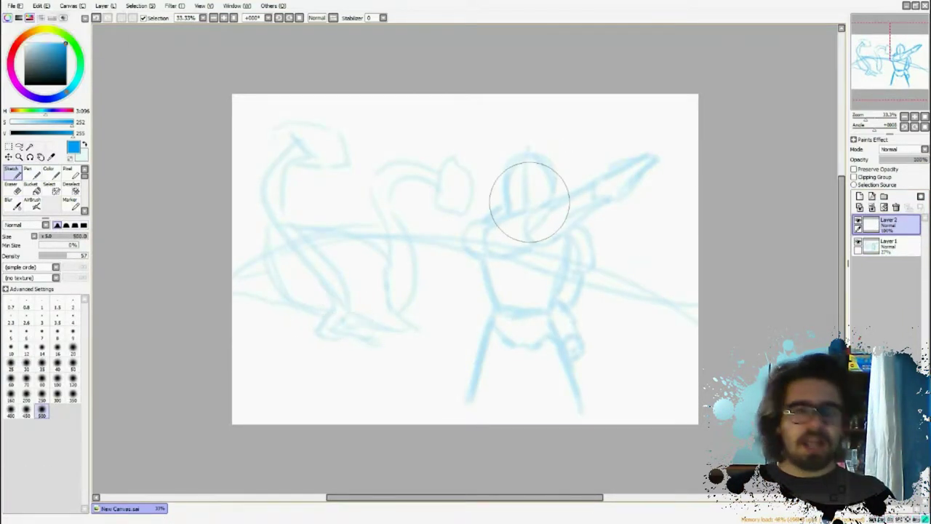
drag(532, 196, 529, 179)
key(ctrl+z)
key(ctrl+z)
key(ctrl+z)
Step: Set Layer 1's opacity to about 30% and make Layer 2 the active layer
click(889, 246)
drag(924, 159, 894, 159)
click(889, 224)
drag(530, 175, 525, 186)
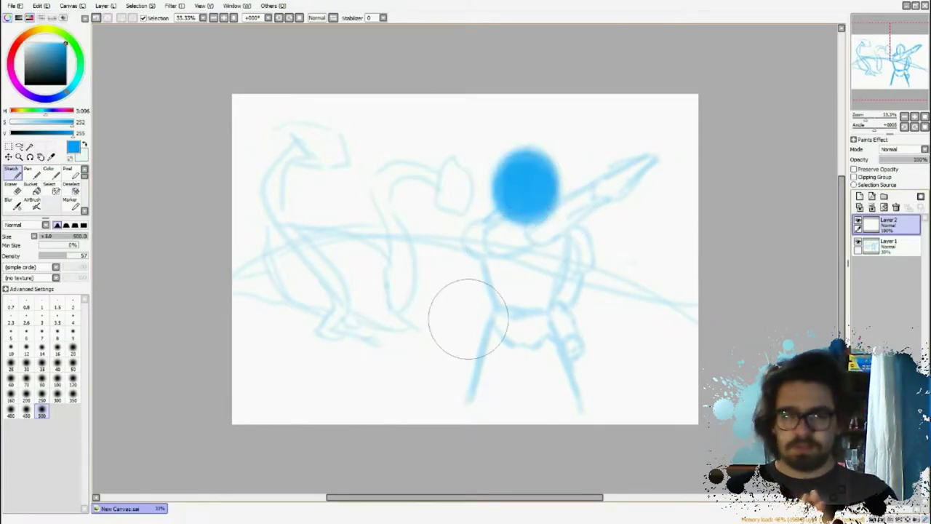
drag(499, 240, 493, 251)
key(ctrl+z)
key(ctrl+z)
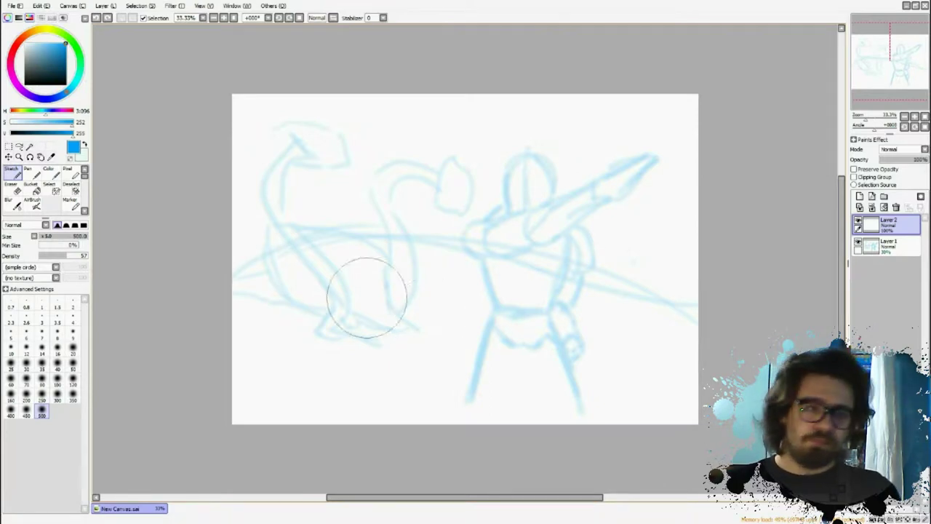
drag(456, 267, 439, 267)
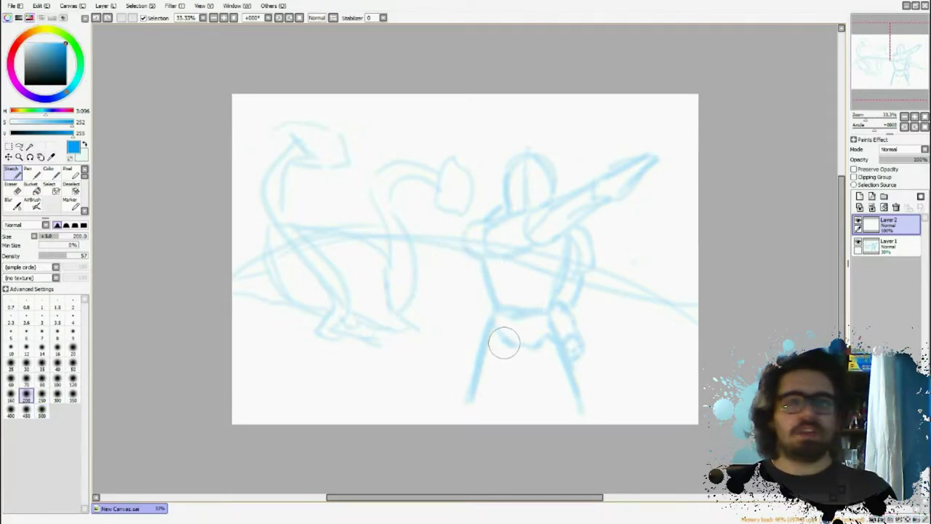
mouse_move(676, 287)
mouse_down()
mouse_move(668, 319)
mouse_move(611, 417)
mouse_up()
drag(554, 418, 545, 267)
drag(637, 239, 617, 211)
mouse_move(552, 255)
mouse_down()
mouse_move(607, 206)
mouse_move(570, 132)
mouse_up()
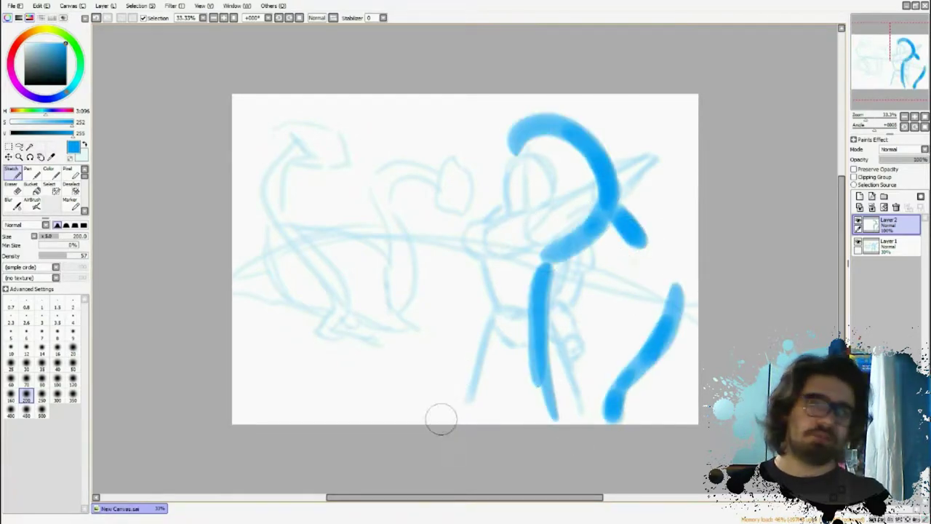
key(ctrl+z)
key(ctrl+z)
key(ctrl+z)
key(ctrl+z)
key(ctrl+z)
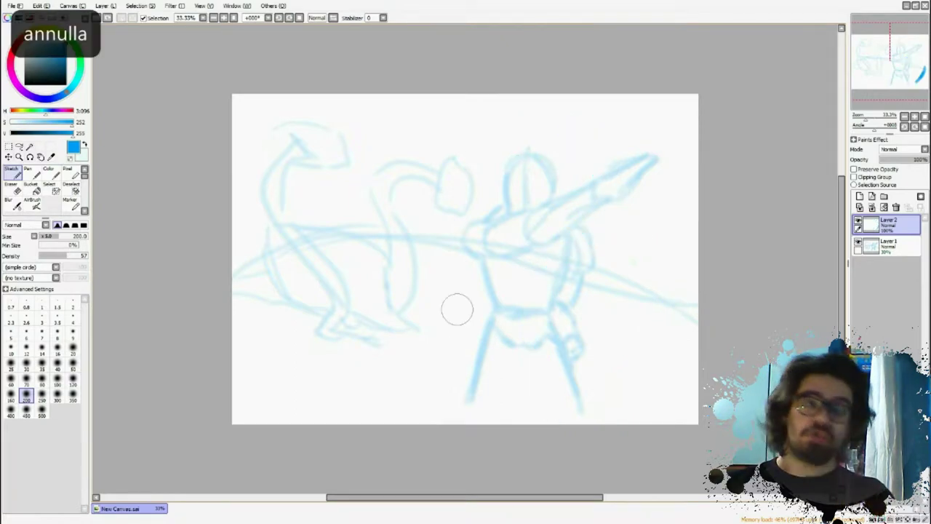
Step: Try blocking in the figure's head, neck and shoulder line with the Sketch brush at size 95, and erase the attempt
mouse_move(520, 217)
mouse_down()
mouse_move(515, 169)
mouse_move(533, 235)
mouse_move(479, 239)
mouse_move(580, 237)
mouse_up()
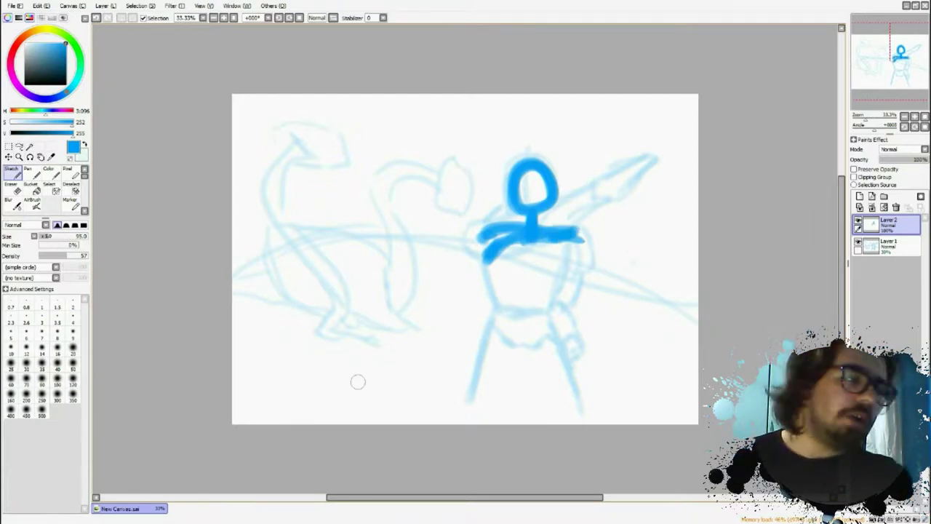
key(b)
mouse_move(486, 242)
mouse_down()
mouse_move(499, 264)
mouse_move(516, 254)
mouse_move(476, 218)
mouse_up()
key(ctrl+z)
key(e)
mouse_move(538, 300)
mouse_down()
mouse_move(502, 236)
mouse_move(555, 222)
mouse_move(544, 172)
mouse_move(551, 185)
mouse_up()
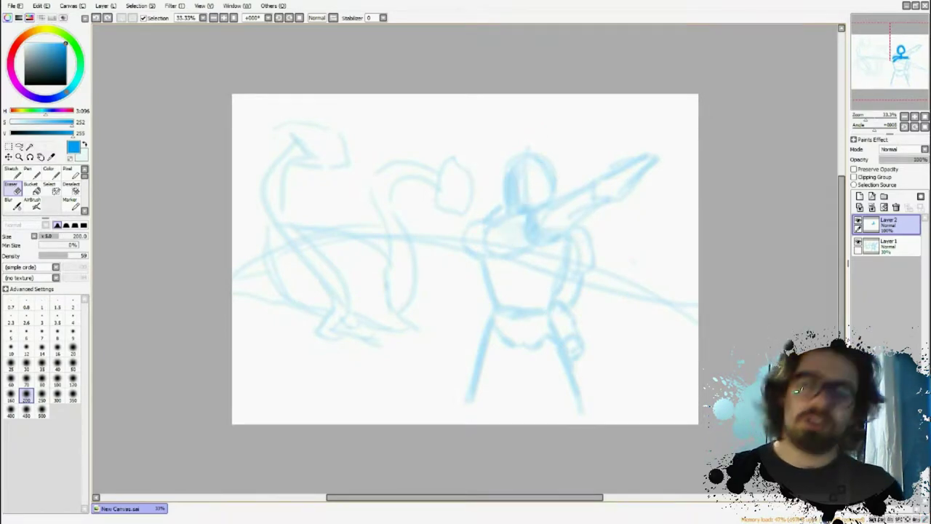
key(n)
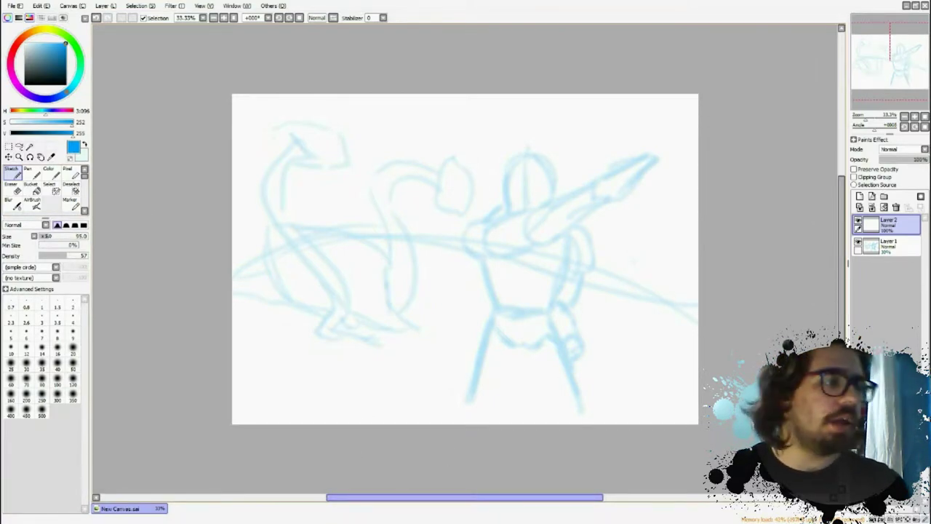
Step: Block in the figure's ribcage with inner contour lines and a rounded head on Layer 2, using the Sketch brush at size 95
mouse_move(551, 311)
mouse_down()
mouse_move(501, 208)
mouse_move(523, 227)
mouse_move(469, 251)
mouse_move(495, 322)
mouse_up()
drag(501, 256, 516, 317)
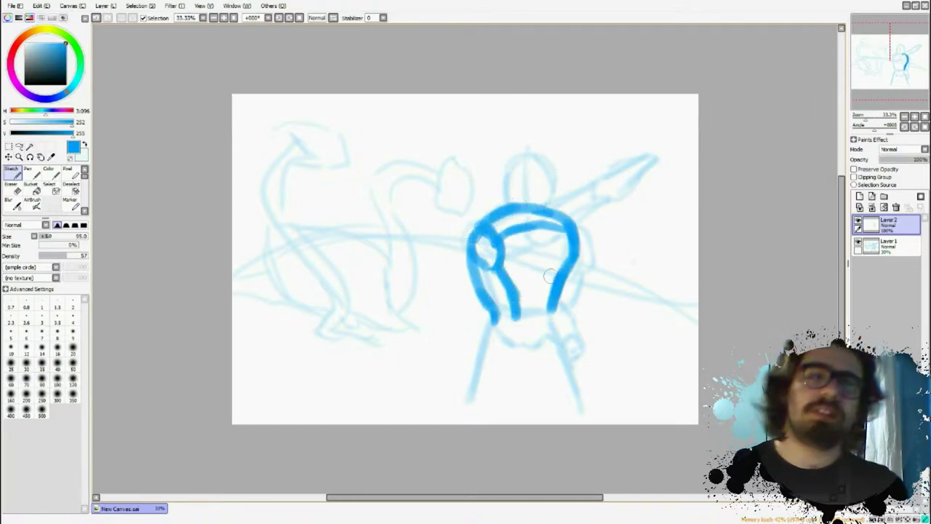
mouse_move(540, 230)
mouse_down()
mouse_move(551, 319)
mouse_move(535, 326)
mouse_move(496, 317)
mouse_move(550, 203)
mouse_up()
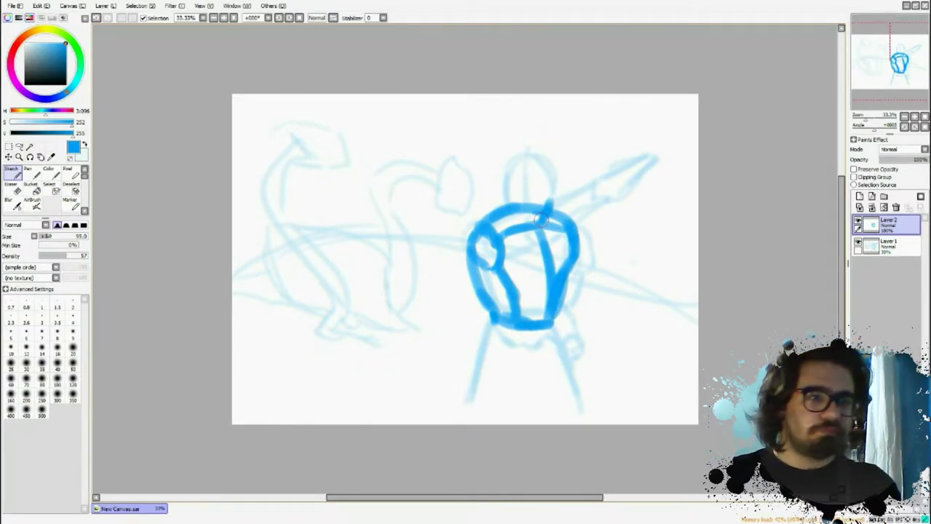
drag(543, 217, 518, 245)
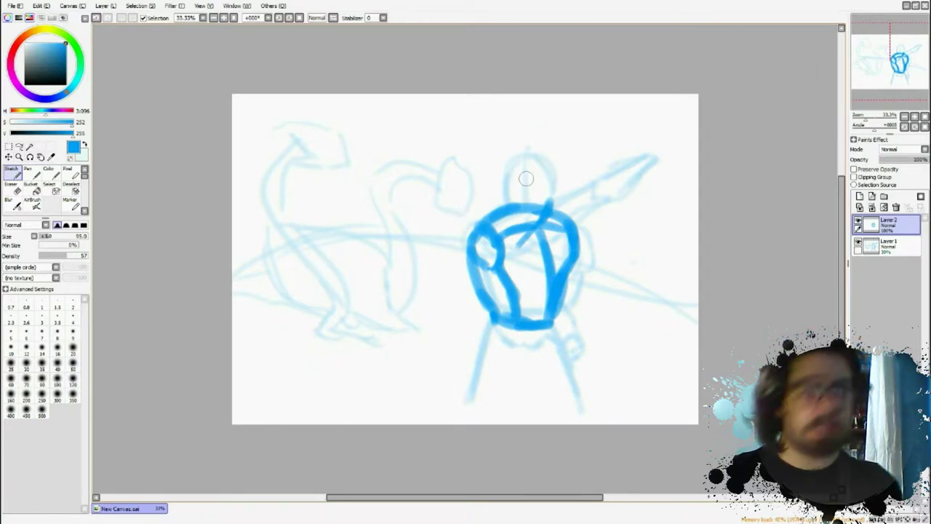
mouse_move(535, 222)
mouse_down()
mouse_move(551, 187)
mouse_move(521, 171)
mouse_move(507, 191)
mouse_move(524, 219)
mouse_move(509, 186)
mouse_move(535, 165)
mouse_up()
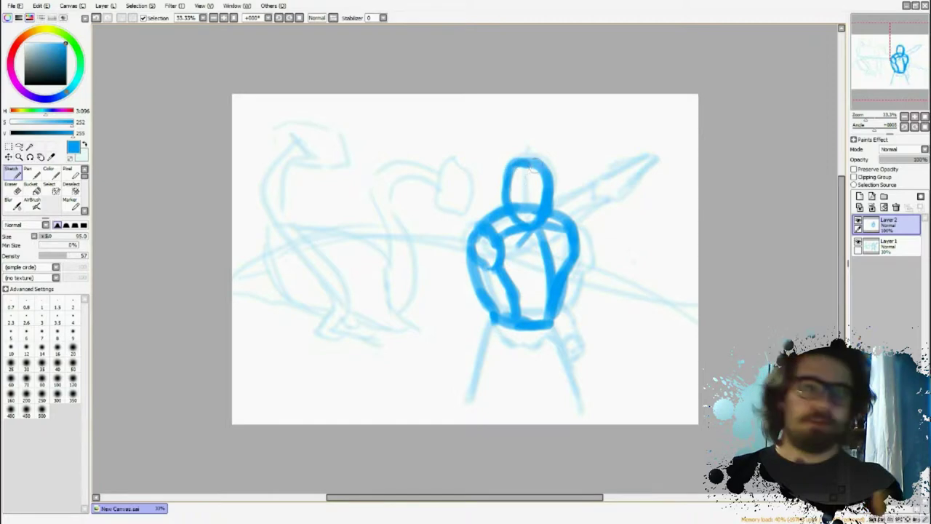
Step: Draw the near shoulder as overlapping ovals and erase part of the ribcage's far edge with the Eraser at size 200
mouse_move(494, 251)
mouse_down()
mouse_move(472, 229)
mouse_move(454, 251)
mouse_move(492, 266)
mouse_up()
mouse_move(486, 226)
mouse_down()
mouse_move(529, 217)
mouse_move(502, 211)
mouse_move(474, 233)
mouse_move(534, 231)
mouse_move(491, 260)
mouse_move(501, 233)
mouse_move(497, 240)
mouse_up()
key(e)
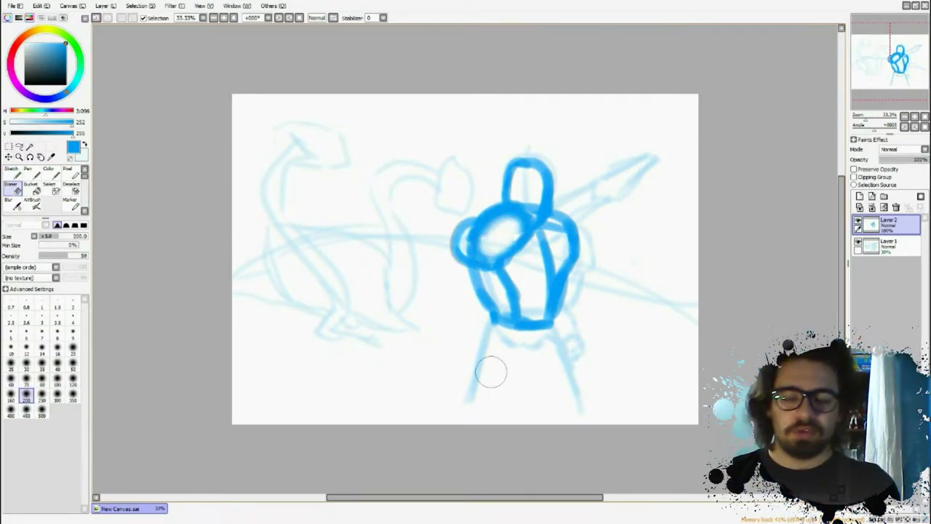
mouse_move(564, 266)
mouse_down()
mouse_move(561, 306)
mouse_move(542, 340)
mouse_up()
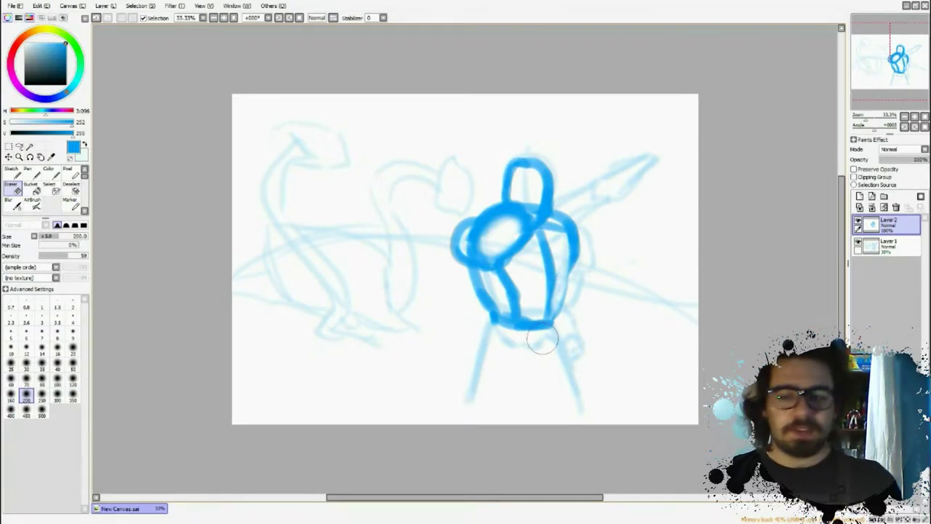
Step: Draw the raised arm extending from the near shoulder across the neck toward the upper right, tapering at the hand
key(n)
mouse_move(518, 221)
mouse_down()
mouse_move(513, 243)
mouse_move(499, 219)
mouse_move(512, 237)
mouse_move(569, 212)
mouse_move(567, 190)
mouse_move(531, 204)
mouse_move(575, 187)
mouse_move(585, 210)
mouse_move(627, 169)
mouse_up()
mouse_move(564, 192)
mouse_down()
mouse_move(626, 167)
mouse_move(582, 188)
mouse_up()
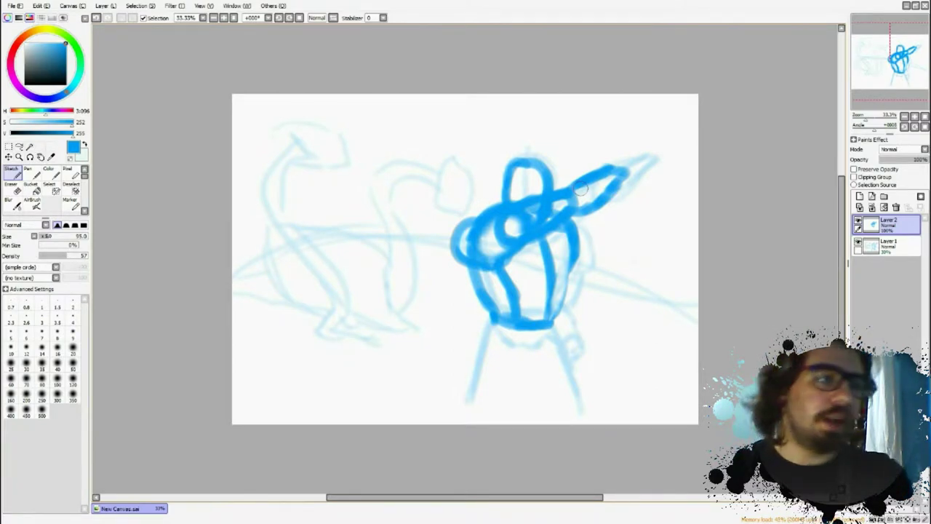
Step: Redraw the far side of the torso and block in the waist and pointed pelvis below the ribcage
drag(577, 252, 557, 319)
mouse_move(462, 260)
mouse_down()
mouse_move(490, 328)
mouse_move(503, 285)
mouse_move(537, 340)
mouse_up()
drag(517, 292, 538, 348)
mouse_move(480, 304)
mouse_down()
mouse_move(489, 335)
mouse_move(524, 361)
mouse_move(549, 352)
mouse_up()
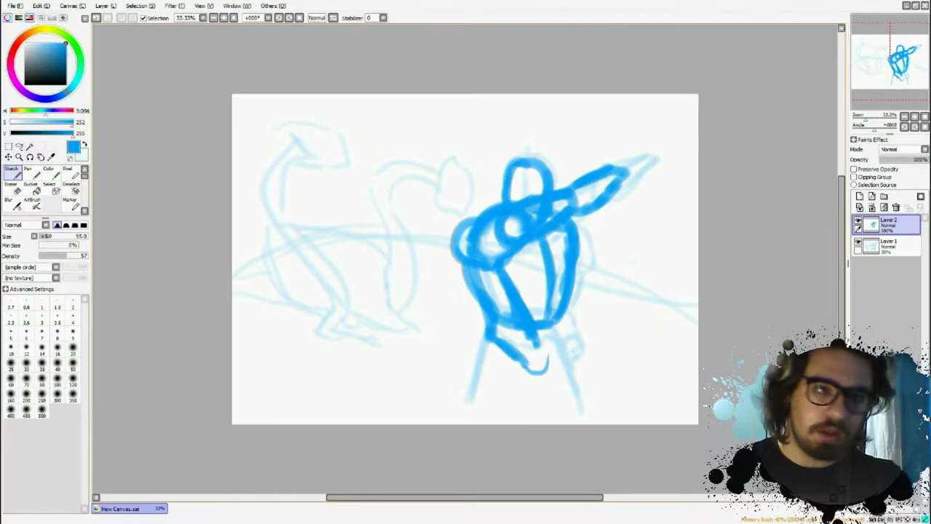
drag(560, 320, 547, 369)
mouse_move(560, 295)
mouse_down()
mouse_move(548, 373)
mouse_move(522, 369)
mouse_move(499, 334)
mouse_up()
Step: Draw both legs running off the canvas below the pelvis, and the far arm with its elbow and hand beside the hip
drag(525, 362, 498, 422)
drag(485, 332, 442, 424)
drag(568, 334, 577, 424)
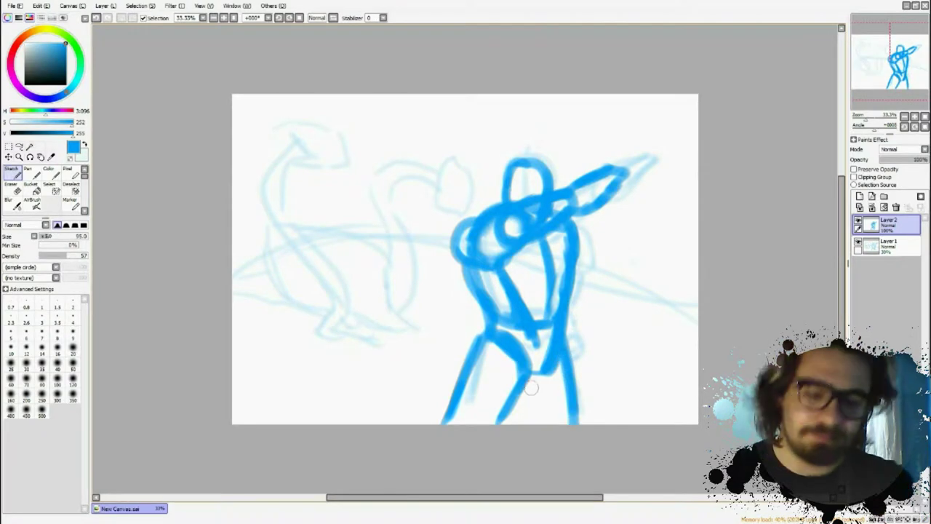
drag(517, 398, 521, 423)
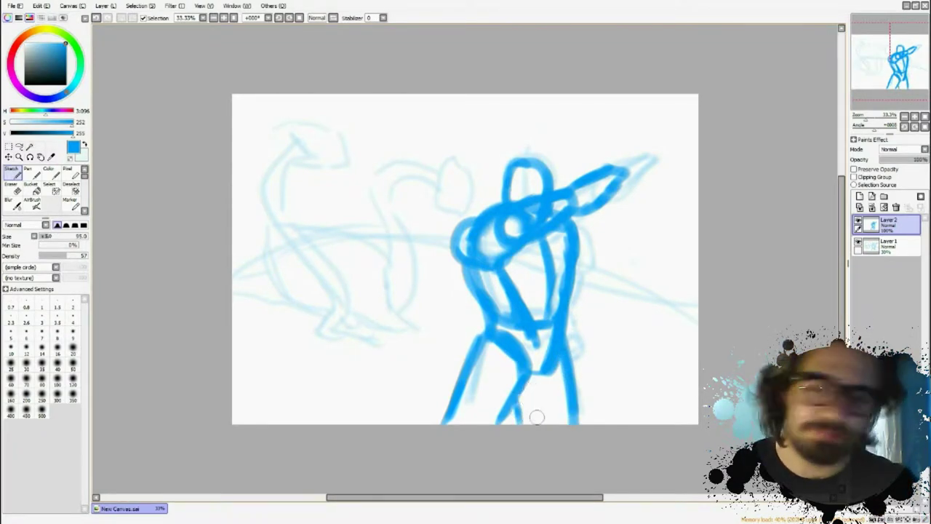
drag(554, 234, 565, 306)
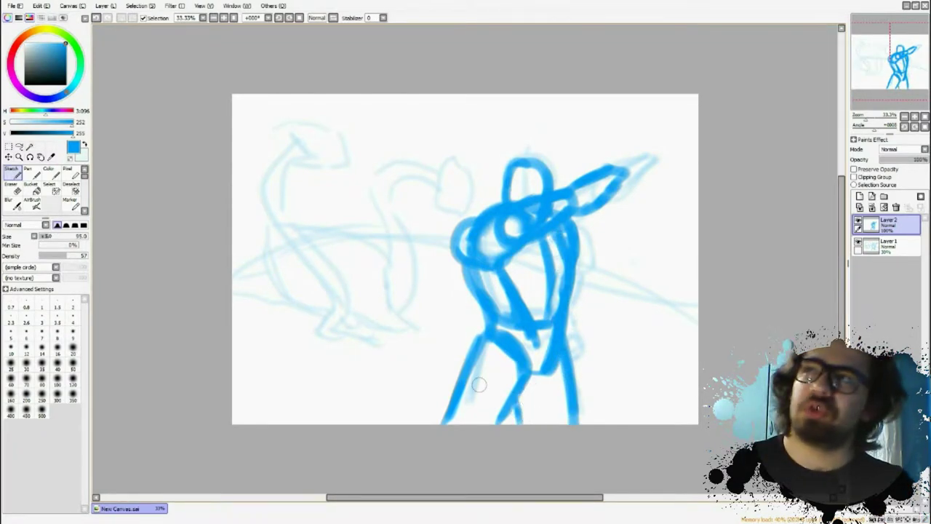
mouse_move(579, 218)
mouse_down()
mouse_move(564, 286)
mouse_move(601, 338)
mouse_move(579, 358)
mouse_move(617, 355)
mouse_move(588, 383)
mouse_move(582, 339)
mouse_move(569, 363)
mouse_up()
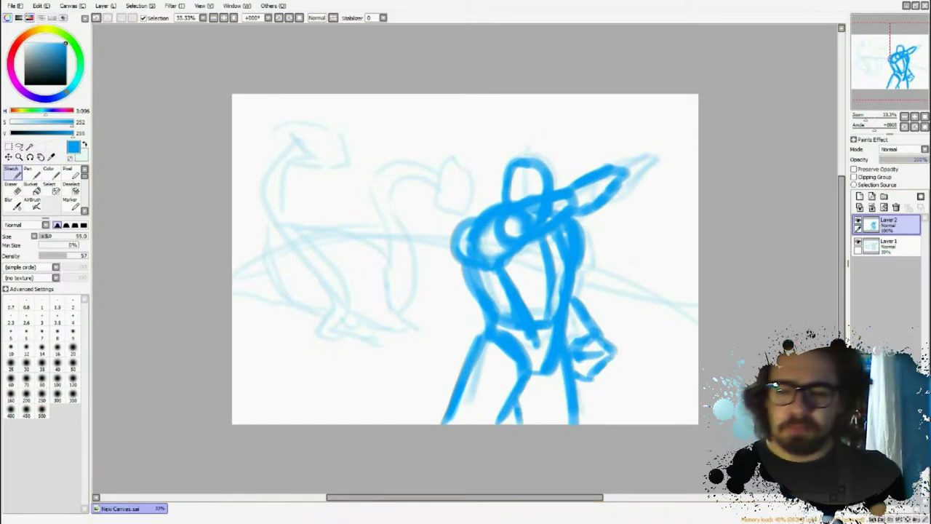
Step: Lower Layer 2's opacity to about 36%
click(897, 159)
click(896, 247)
click(896, 225)
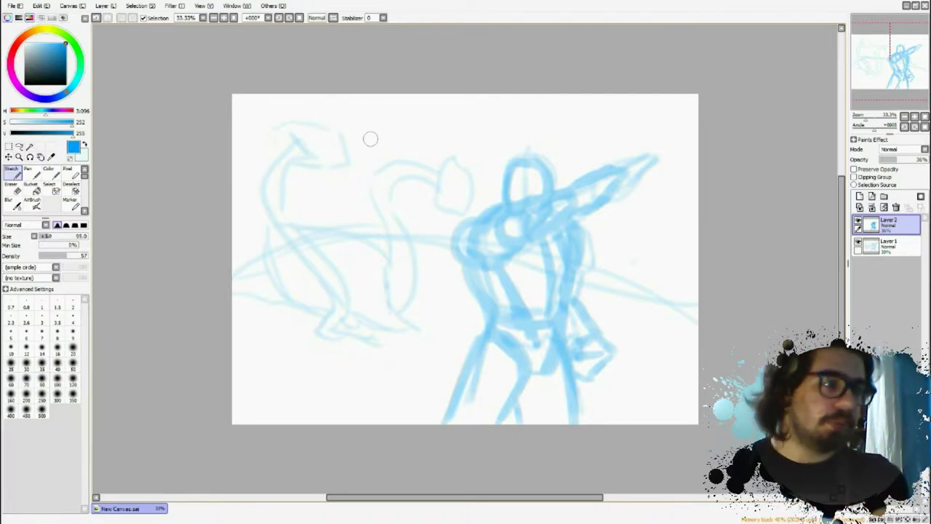
Step: Sketch a long diagonal line from above the figure's head, an elongated shape at its lower end and a large oval body beneath
mouse_move(538, 123)
mouse_down()
mouse_move(470, 159)
mouse_move(334, 208)
mouse_up()
drag(538, 123, 311, 216)
mouse_move(293, 273)
mouse_down()
mouse_move(358, 226)
mouse_move(326, 221)
mouse_move(268, 236)
mouse_move(318, 256)
mouse_move(356, 226)
mouse_move(274, 232)
mouse_move(354, 233)
mouse_up()
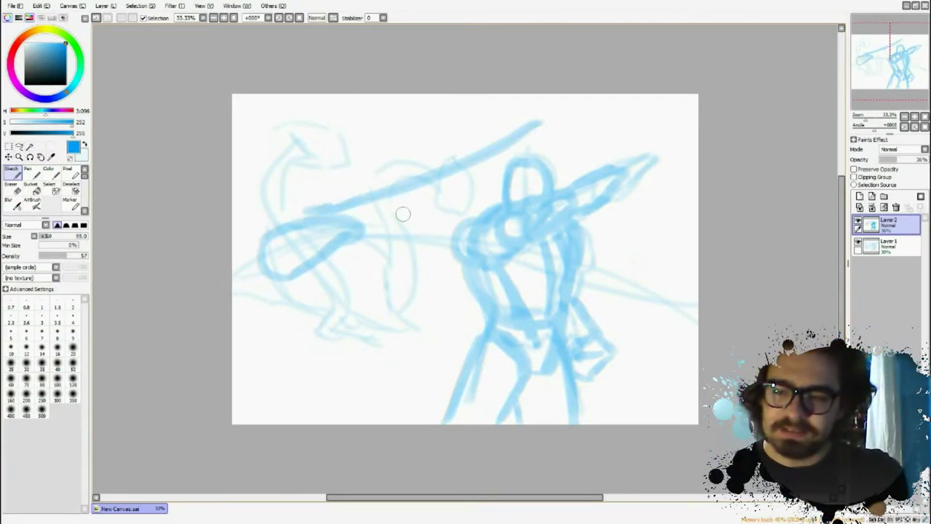
mouse_move(398, 272)
mouse_down()
mouse_move(399, 308)
mouse_move(371, 366)
mouse_move(305, 353)
mouse_up()
mouse_move(385, 245)
mouse_down()
mouse_move(361, 248)
mouse_move(368, 246)
mouse_move(341, 382)
mouse_move(364, 237)
mouse_move(308, 313)
mouse_move(303, 349)
mouse_move(360, 362)
mouse_move(390, 262)
mouse_move(371, 362)
mouse_move(378, 252)
mouse_move(387, 269)
mouse_move(343, 270)
mouse_move(301, 315)
mouse_move(329, 361)
mouse_move(333, 303)
mouse_move(341, 370)
mouse_move(353, 273)
mouse_move(362, 278)
mouse_move(325, 264)
mouse_move(306, 332)
mouse_up()
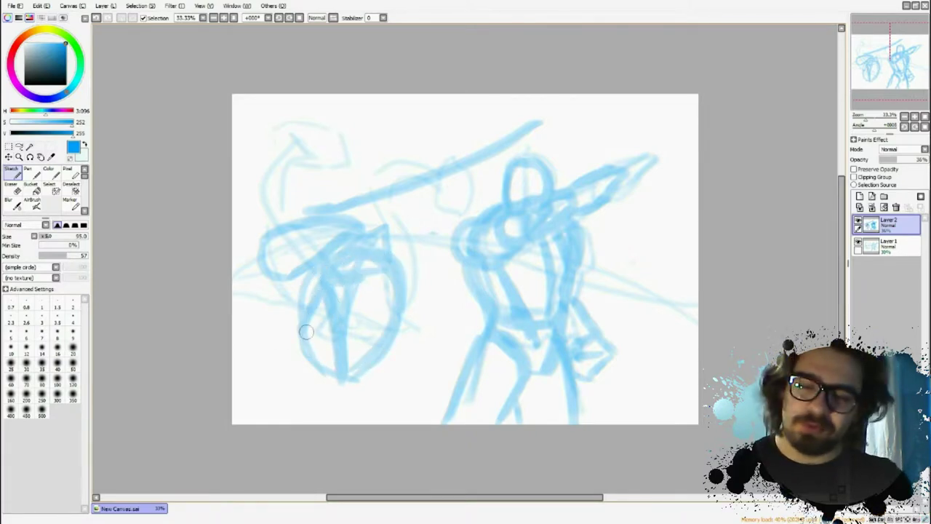
Step: Try extending the left-hand form with a curved back, rounded middle shape and leg-like lines reaching the standing figure
mouse_move(371, 234)
mouse_down()
mouse_move(438, 245)
mouse_move(344, 217)
mouse_move(408, 299)
mouse_move(451, 325)
mouse_move(476, 312)
mouse_up()
mouse_move(407, 267)
mouse_down()
mouse_move(436, 239)
mouse_move(412, 267)
mouse_up()
mouse_move(458, 338)
mouse_down()
mouse_move(401, 365)
mouse_move(392, 406)
mouse_up()
mouse_move(391, 406)
mouse_down()
mouse_move(433, 346)
mouse_move(477, 337)
mouse_up()
mouse_move(446, 419)
mouse_down()
mouse_move(399, 413)
mouse_move(358, 387)
mouse_up()
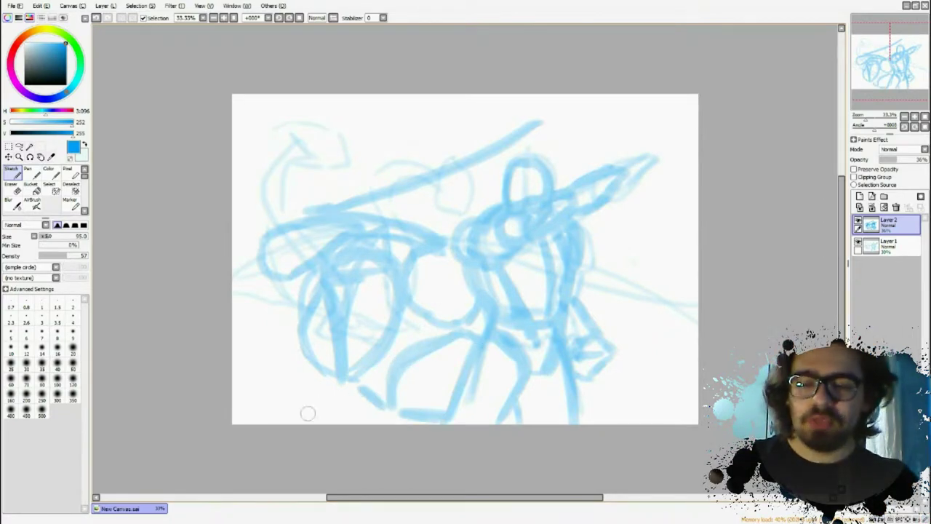
drag(261, 241, 226, 289)
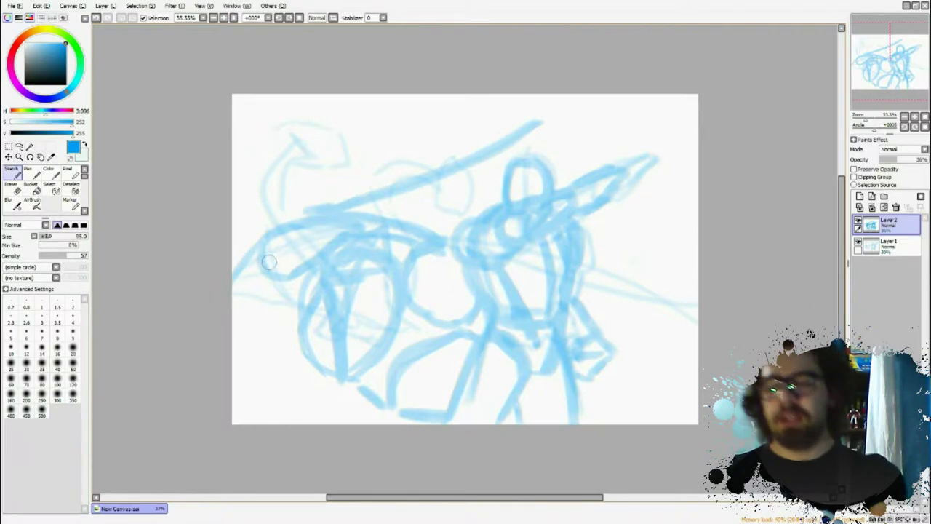
Step: Undo all strokes of the left-hand creature and Layer 2's opacity reduction, back to the standing figure alone
key(ctrl+z)
key(ctrl+z)
key(ctrl+z)
key(ctrl+z)
key(ctrl+z)
key(ctrl+z)
key(ctrl+z)
key(ctrl+z)
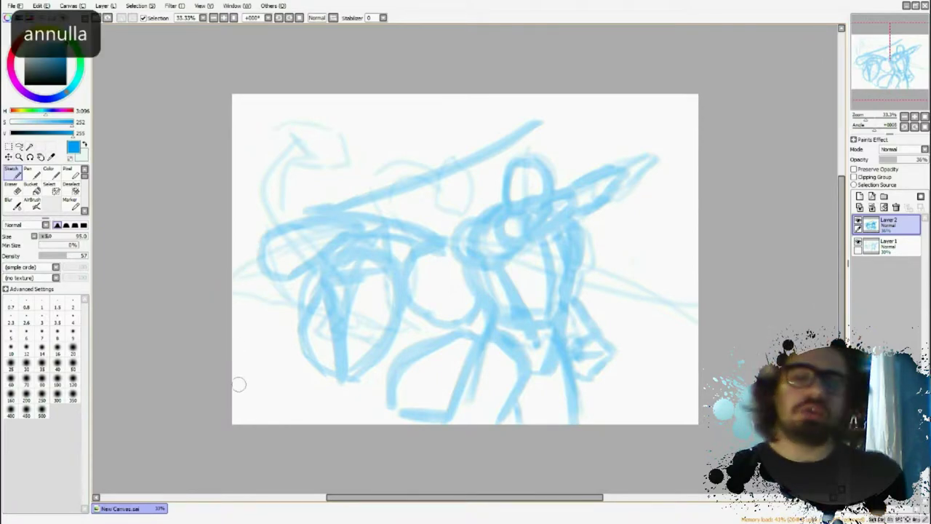
key(ctrl+z)
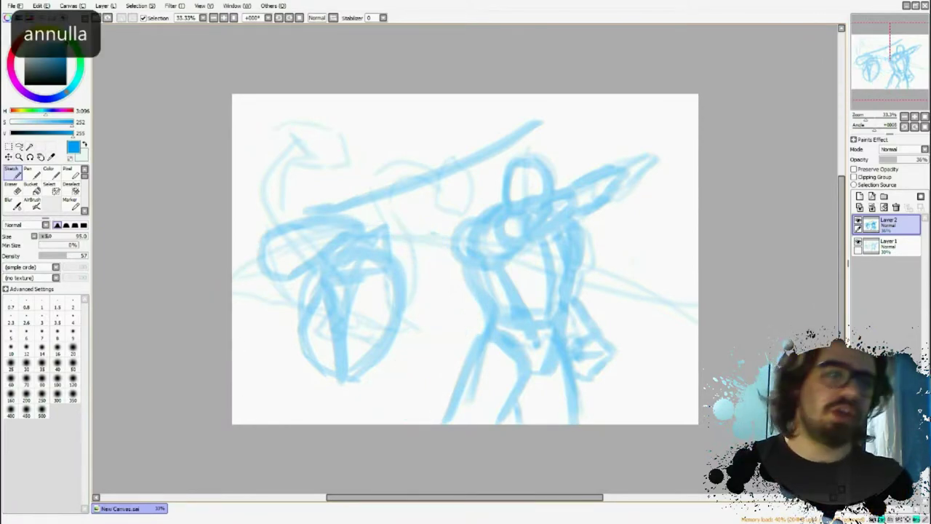
key(ctrl+z)
key(ctrl+z)
key(ctrl+z)
key(ctrl+z)
key(ctrl+z)
key(ctrl+z)
key(ctrl+z)
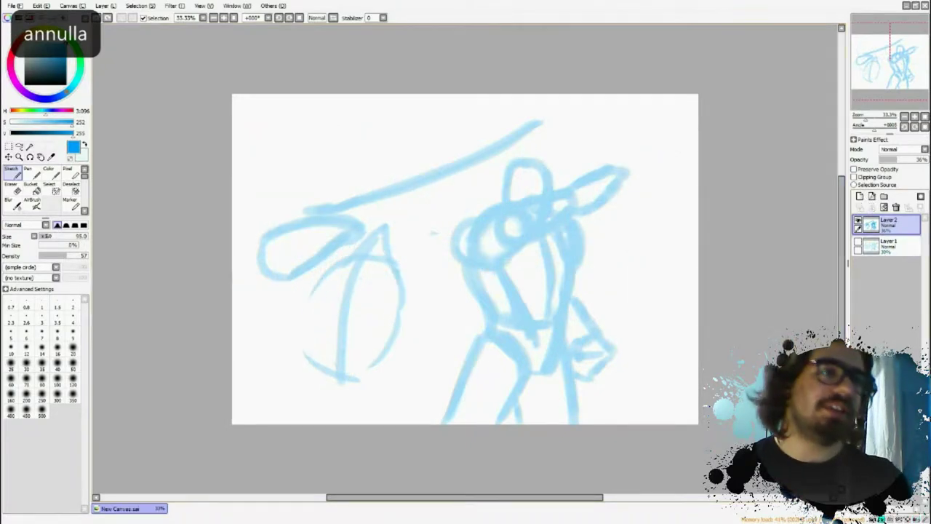
key(ctrl+z)
key(ctrl+z)
key(ctrl+z)
key(ctrl+z)
key(ctrl+z)
key(ctrl+z)
key(ctrl+z)
key(ctrl+z)
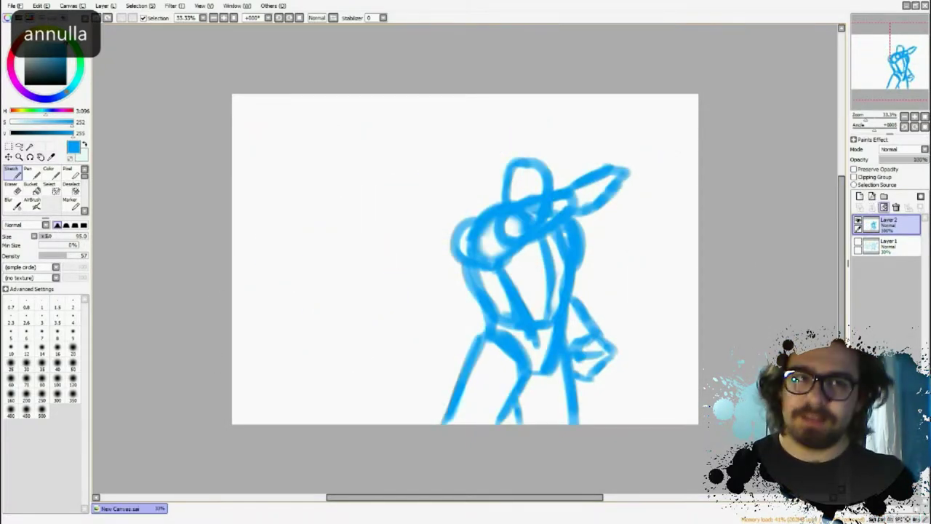
Step: Set the drawing colour to orange
click(38, 30)
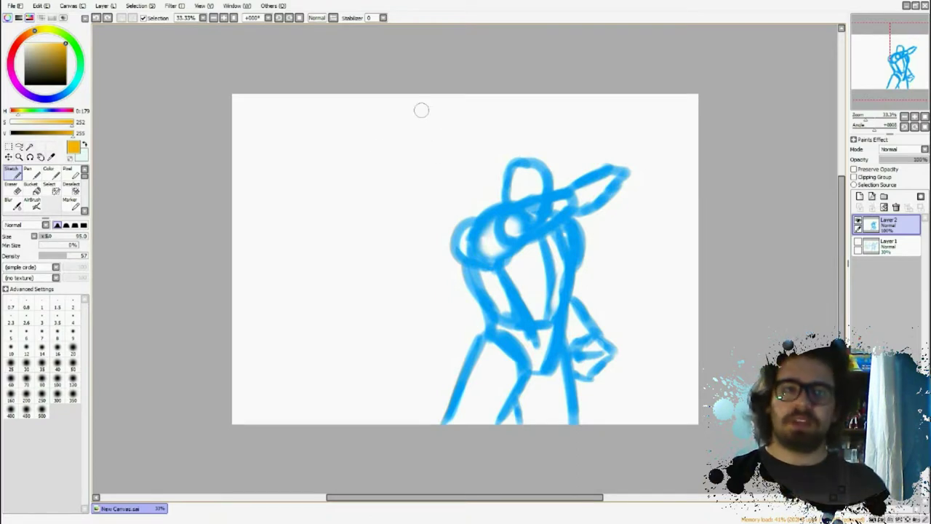
Step: Try sketching an orange curved form above the standing figure's head, with short hooked limbs, a raised arc and a diagonal line
mouse_move(556, 114)
mouse_down()
mouse_move(430, 153)
mouse_move(405, 175)
mouse_up()
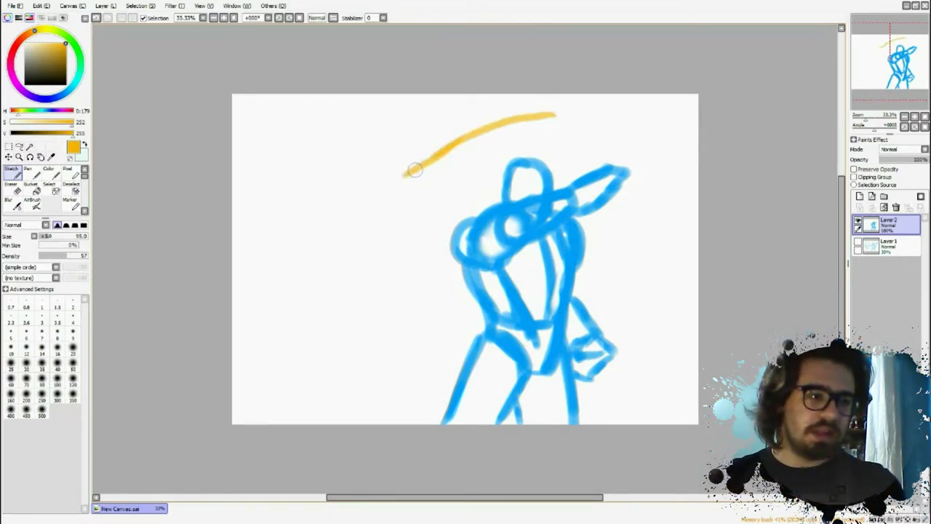
mouse_move(576, 151)
mouse_down()
mouse_move(525, 120)
mouse_move(467, 135)
mouse_move(448, 175)
mouse_move(462, 193)
mouse_up()
drag(430, 151, 373, 185)
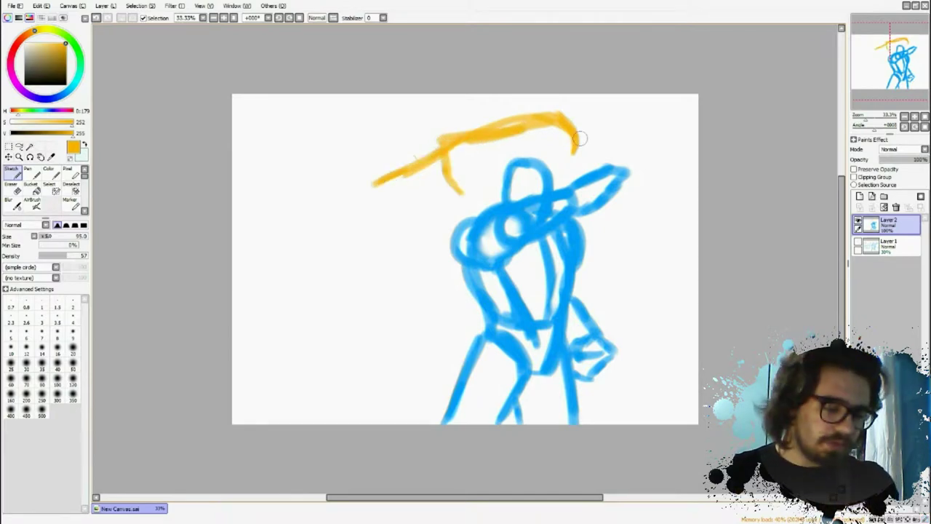
drag(570, 118, 619, 115)
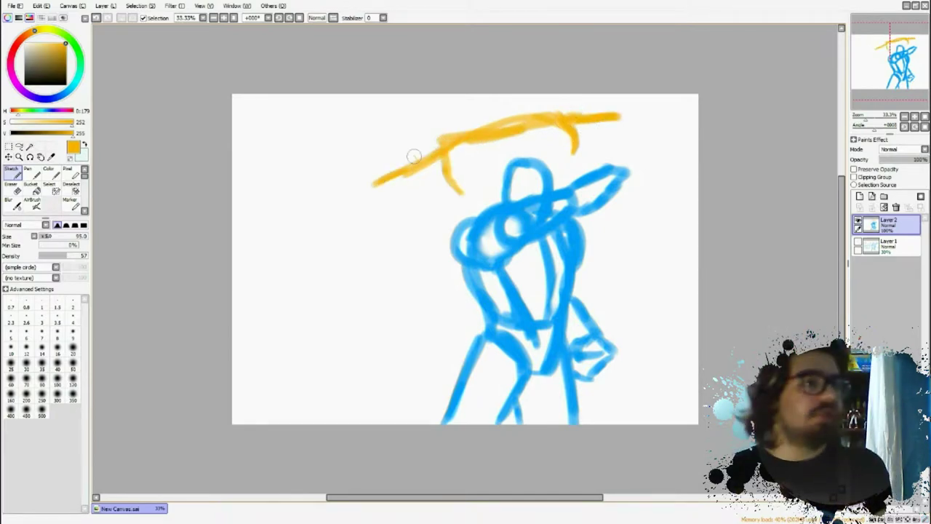
drag(431, 130, 439, 154)
mouse_move(476, 121)
mouse_down()
mouse_move(476, 100)
mouse_move(495, 137)
mouse_up()
mouse_move(486, 109)
mouse_down()
mouse_move(495, 136)
mouse_move(432, 112)
mouse_move(388, 164)
mouse_up()
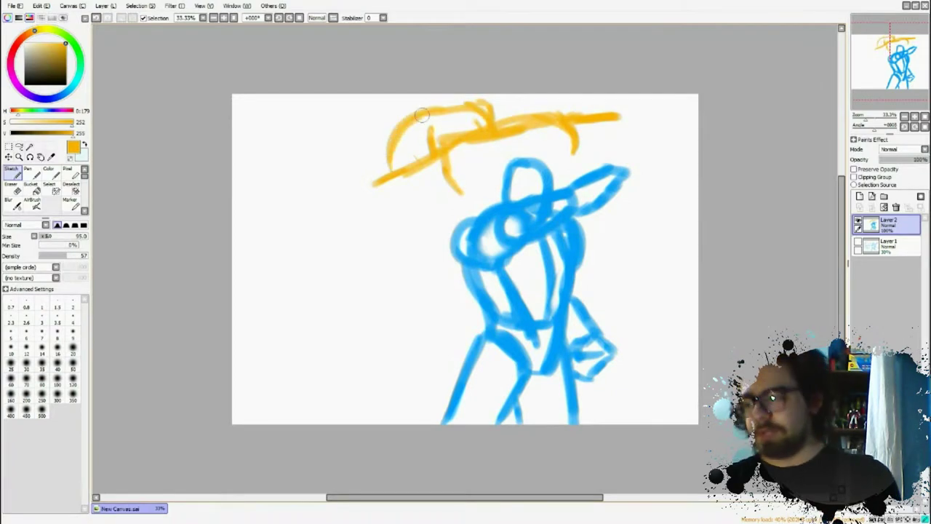
mouse_move(441, 152)
mouse_down()
mouse_move(390, 194)
mouse_move(369, 233)
mouse_up()
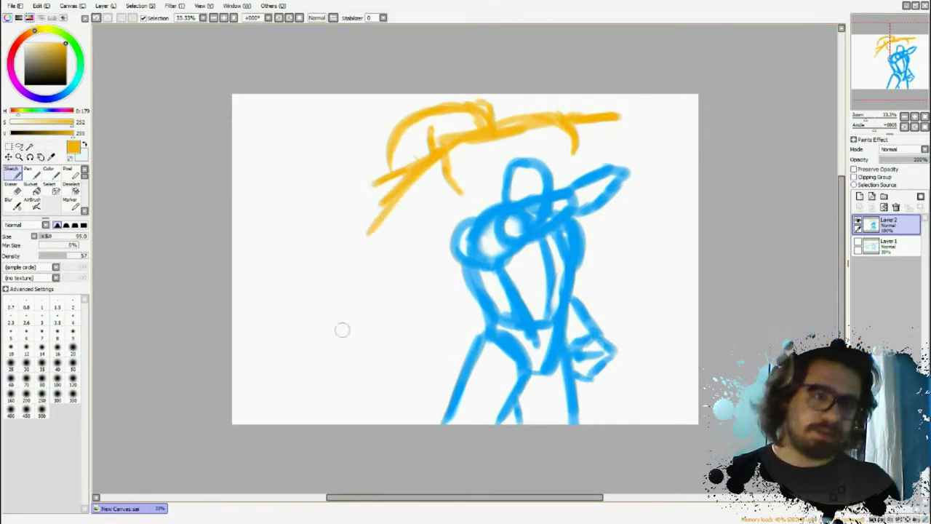
Step: Undo all the orange strokes above the figure
key(ctrl+z)
key(ctrl+z)
key(ctrl+z)
key(ctrl+z)
key(ctrl+z)
key(ctrl+z)
key(ctrl+z)
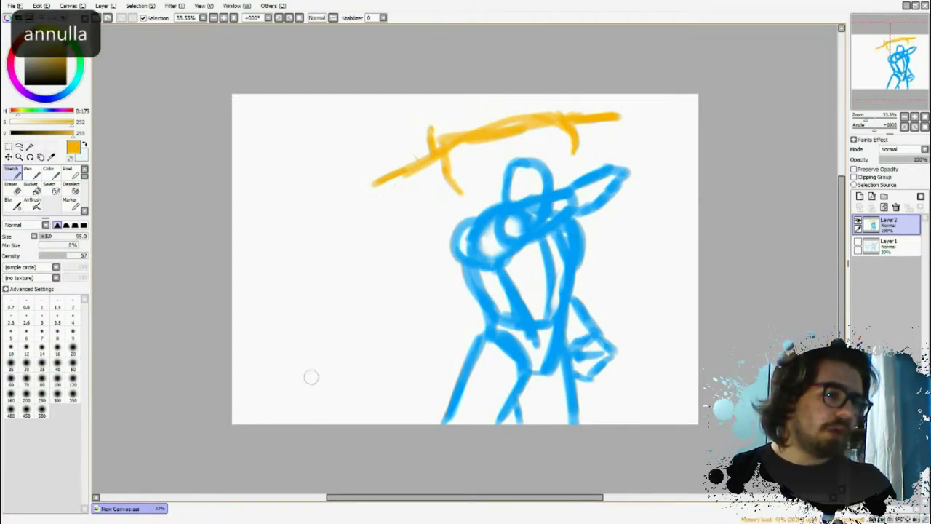
key(ctrl+z)
key(ctrl+z)
key(ctrl+z)
key(ctrl+z)
key(ctrl+z)
key(ctrl+z)
key(ctrl+z)
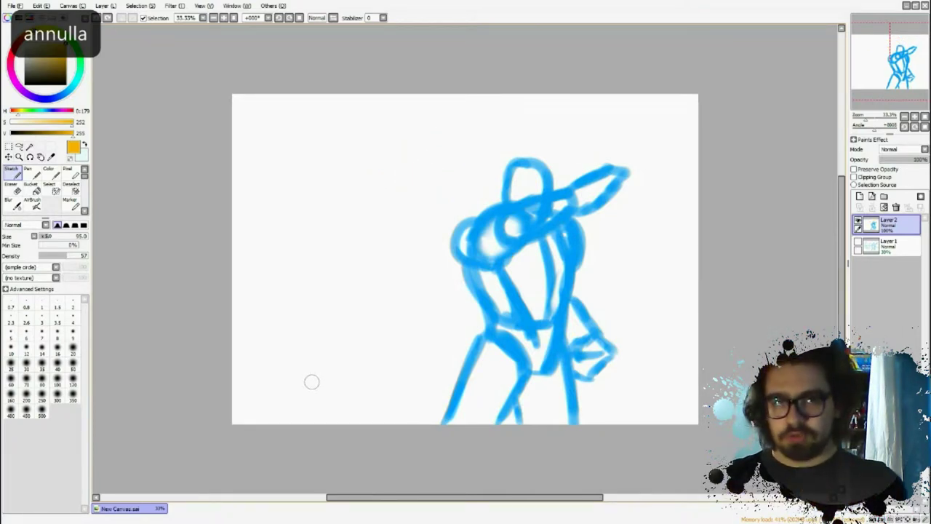
Step: Duplicate Layer 2 with the standing figure
key(a)
drag(891, 226, 891, 258)
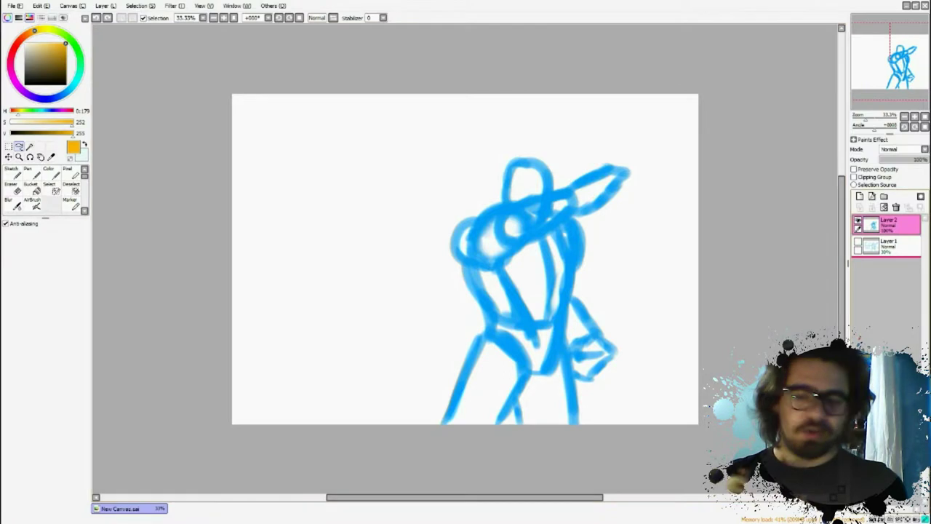
drag(891, 225, 860, 196)
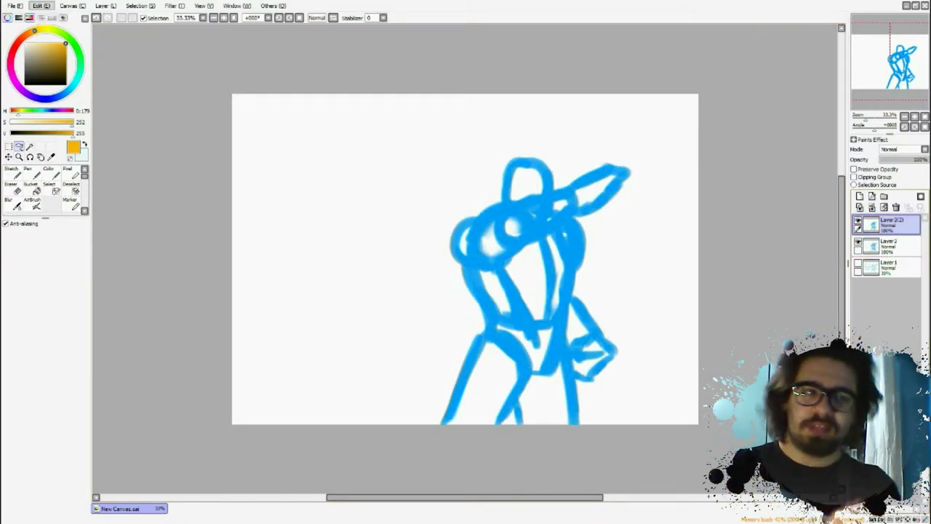
Step: Flip the duplicated figure horizontally and move it beside the original so the two face each other
click(42, 6)
mouse_move(106, 6)
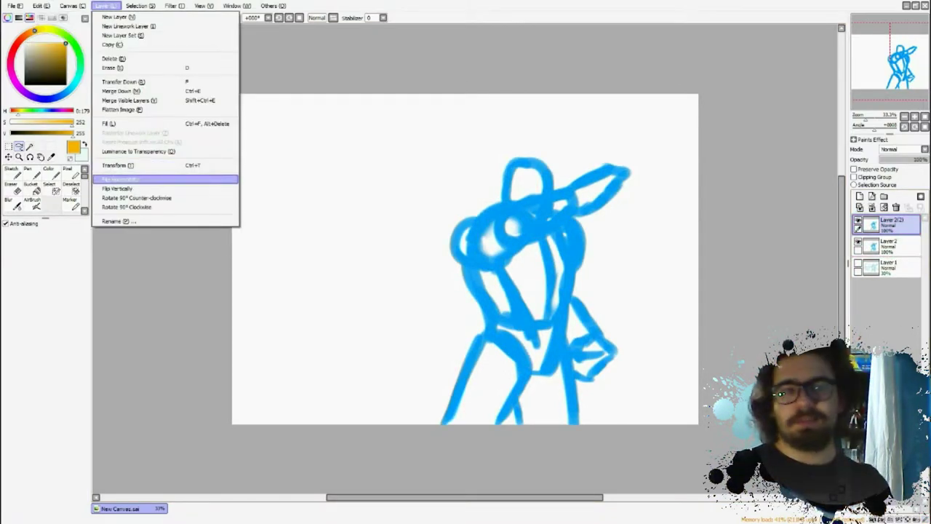
click(125, 179)
click(9, 157)
mouse_move(535, 277)
mouse_down()
mouse_move(484, 261)
mouse_move(377, 277)
mouse_up()
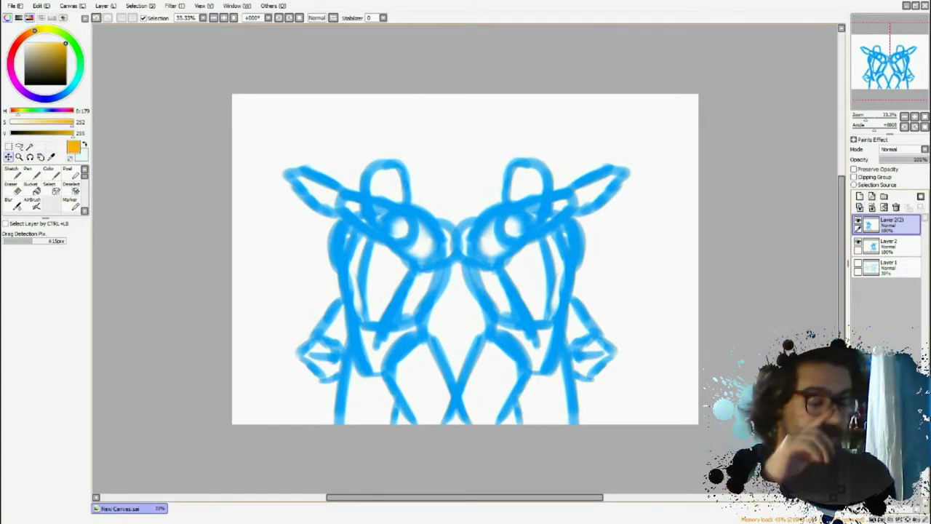
Step: Preserve the duplicate layer's opacity and recolour the mirrored figure orange with a size 500 Sketch brush
click(855, 169)
click(11, 172)
drag(335, 272, 378, 275)
mouse_move(318, 179)
mouse_down()
mouse_move(428, 269)
mouse_move(434, 459)
mouse_move(307, 260)
mouse_move(328, 385)
mouse_move(303, 191)
mouse_move(344, 209)
mouse_up()
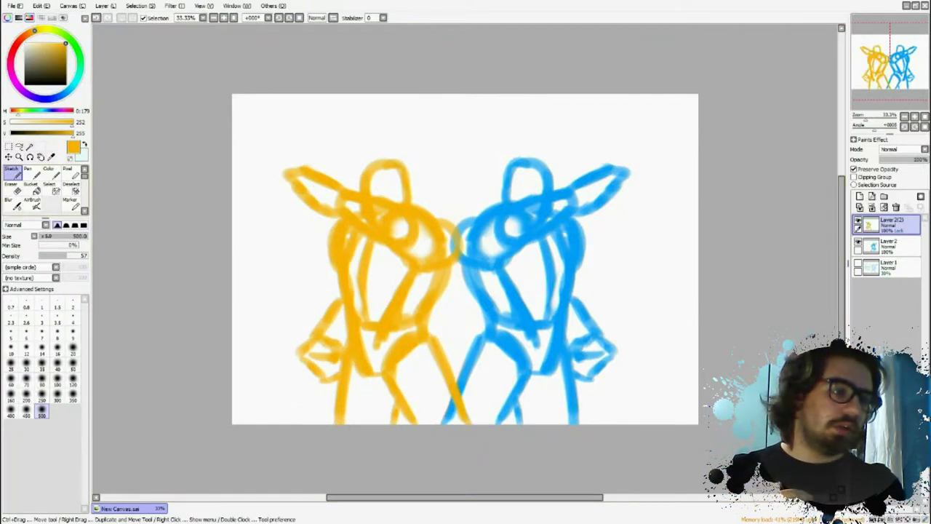
Step: Set the drawing colour back to blue and delete Layer 1
click(70, 89)
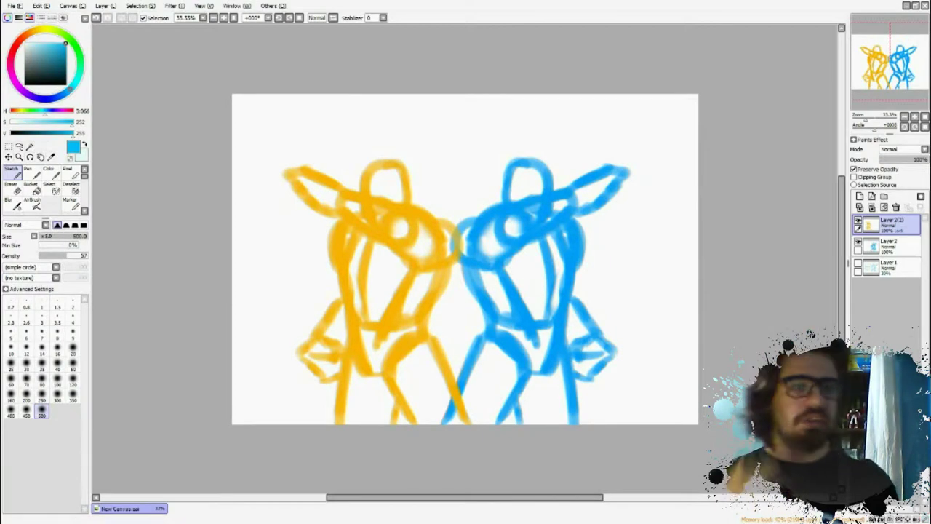
click(889, 246)
click(889, 267)
click(896, 208)
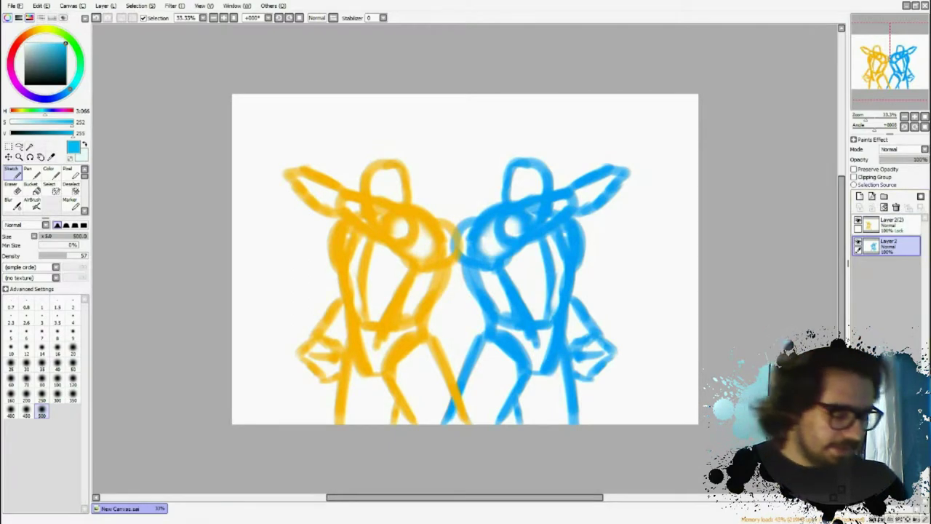
Step: Lower Layer 2's opacity to about 35%, add a new layer above it and hide the orange copy
click(895, 159)
click(860, 197)
click(858, 220)
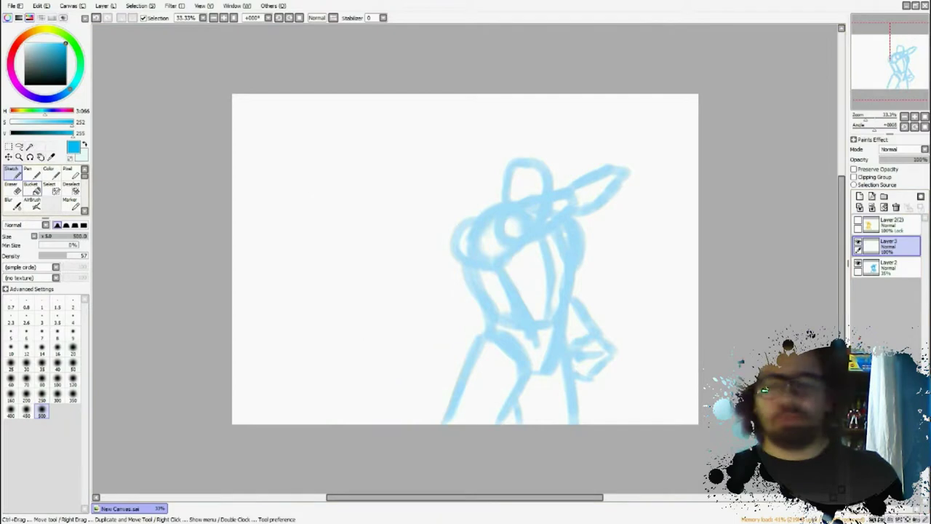
Step: With a size 80 brush, redraw the ribcage with its curved centre line and lower arch, plus the near shoulder circle, on Layer 3
key(ctrl+plus)
drag(520, 315, 487, 316)
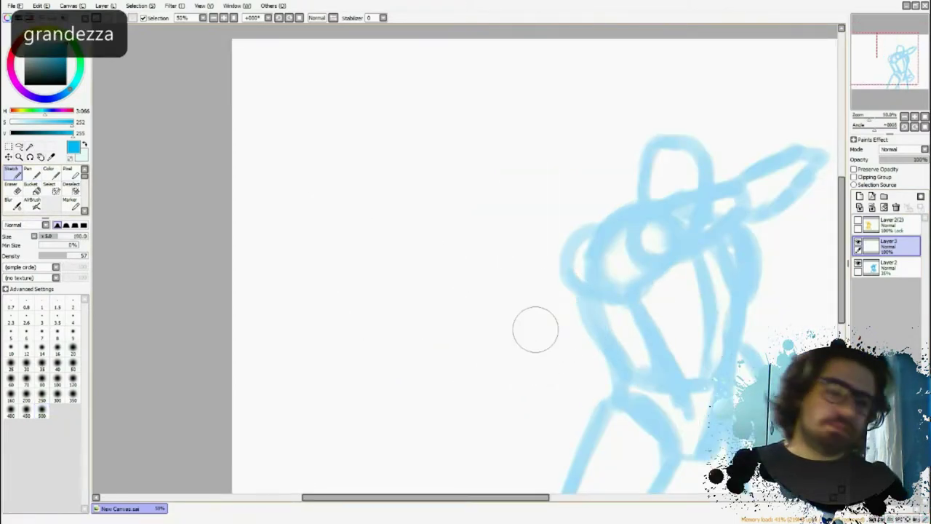
drag(842, 251, 842, 264)
drag(502, 498, 533, 497)
drag(586, 251, 573, 251)
drag(544, 212, 574, 373)
mouse_move(631, 293)
mouse_down()
mouse_move(571, 301)
mouse_move(574, 293)
mouse_move(548, 315)
mouse_move(628, 298)
mouse_move(633, 317)
mouse_move(593, 318)
mouse_move(622, 310)
mouse_move(541, 329)
mouse_move(505, 289)
mouse_move(499, 218)
mouse_up()
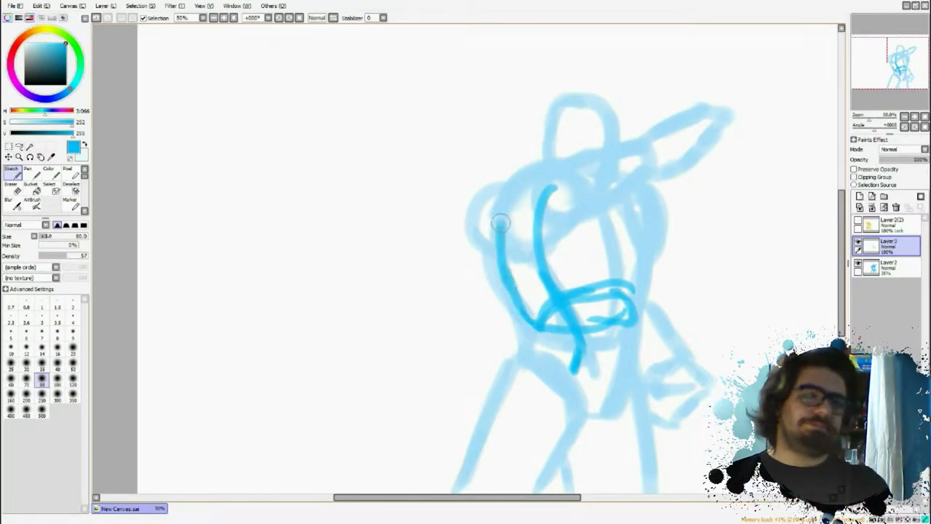
mouse_move(633, 181)
mouse_down()
mouse_move(499, 221)
mouse_move(563, 176)
mouse_move(634, 188)
mouse_up()
mouse_move(633, 320)
mouse_down()
mouse_move(601, 192)
mouse_move(626, 209)
mouse_move(515, 211)
mouse_move(549, 206)
mouse_move(549, 302)
mouse_move(576, 393)
mouse_up()
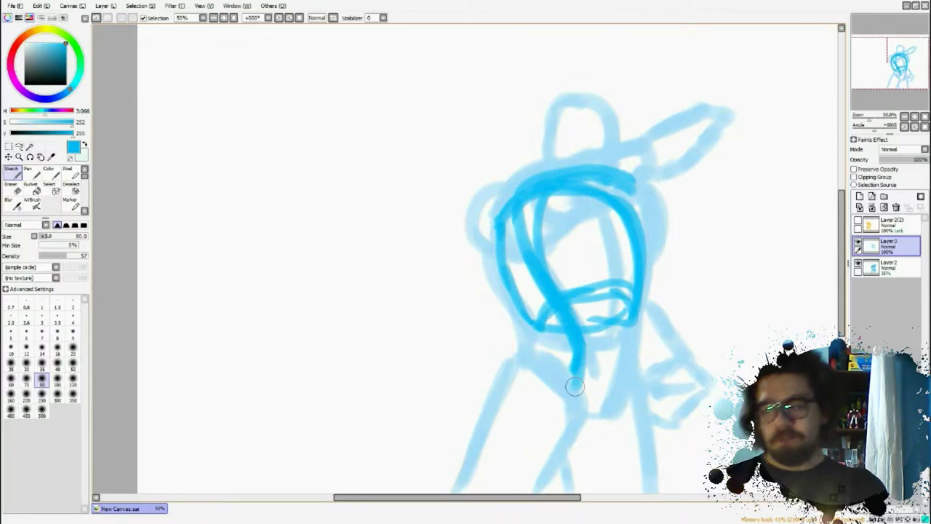
mouse_move(494, 231)
mouse_down()
mouse_move(495, 265)
mouse_move(501, 210)
mouse_move(546, 231)
mouse_move(488, 254)
mouse_up()
Step: Try drawing the near arm across the chest from the shoulder circle up to the far shoulder
mouse_move(553, 222)
mouse_down()
mouse_move(495, 266)
mouse_move(587, 249)
mouse_move(506, 229)
mouse_move(487, 275)
mouse_up()
drag(587, 271, 671, 187)
mouse_move(670, 187)
mouse_down()
mouse_move(592, 214)
mouse_move(569, 233)
mouse_move(640, 172)
mouse_up()
drag(616, 252, 576, 283)
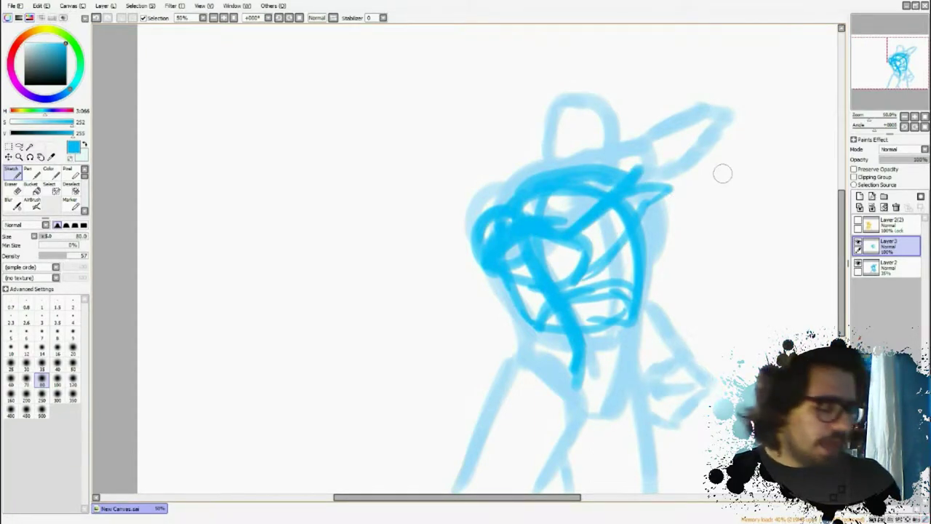
mouse_move(644, 212)
mouse_down()
mouse_move(696, 135)
mouse_move(627, 180)
mouse_up()
Step: Undo the arm strokes across the chest back to the ribcage and shoulder circle
key(ctrl+z)
key(ctrl+z)
key(ctrl+z)
key(ctrl+z)
key(ctrl+z)
key(ctrl+z)
key(ctrl+z)
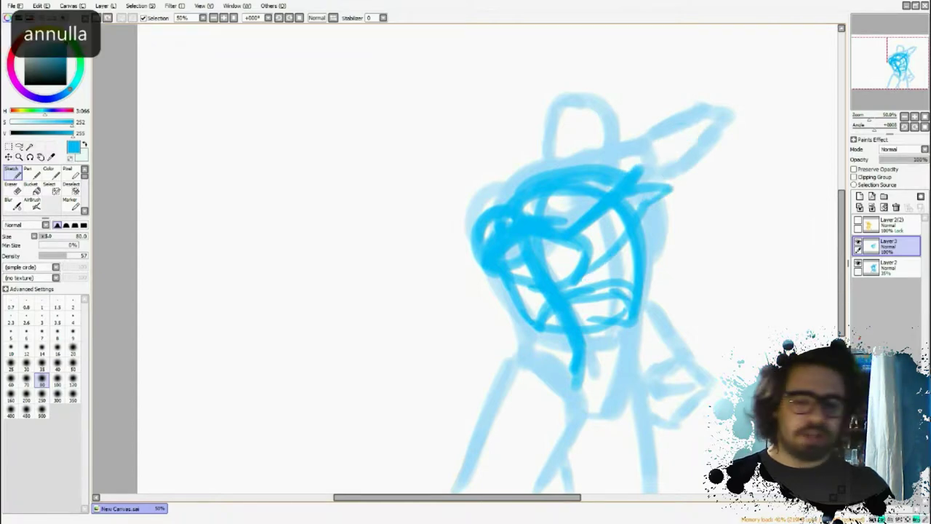
key(ctrl+z)
key(ctrl+z)
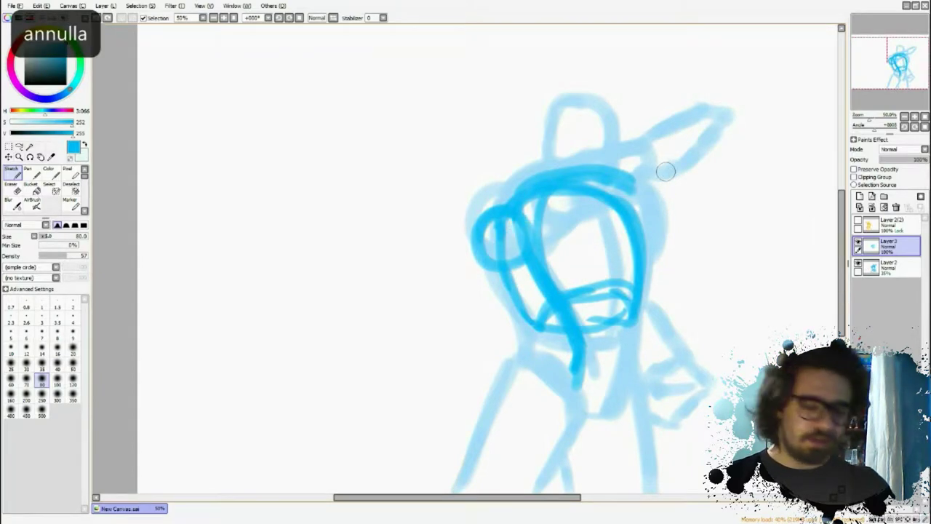
Step: Reinforce the near shoulder and draw the raised arm across the upper chest, with the hand extending past the far shoulder
mouse_move(502, 209)
mouse_down()
mouse_move(493, 272)
mouse_move(510, 215)
mouse_up()
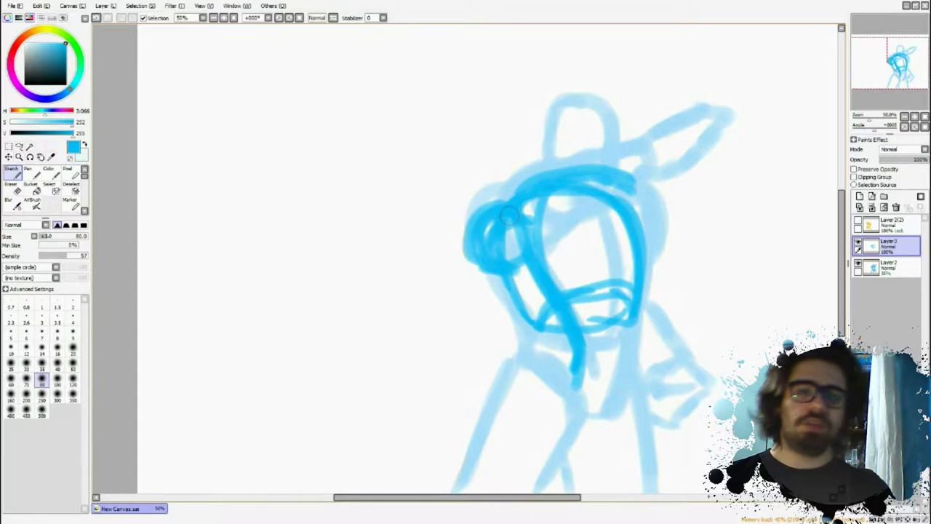
mouse_move(528, 249)
mouse_down()
mouse_move(493, 217)
mouse_move(568, 193)
mouse_move(494, 195)
mouse_move(556, 175)
mouse_move(541, 231)
mouse_move(585, 201)
mouse_move(661, 192)
mouse_move(631, 161)
mouse_move(632, 170)
mouse_move(650, 155)
mouse_move(710, 173)
mouse_move(660, 153)
mouse_move(713, 143)
mouse_move(738, 152)
mouse_move(706, 192)
mouse_move(680, 205)
mouse_up()
key(ctrl+z)
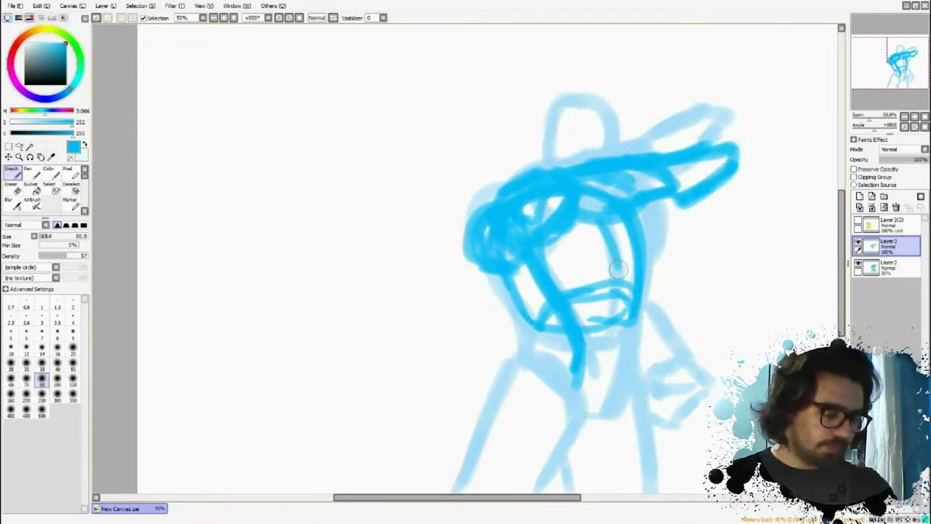
Step: Draw the waist and tapering pelvis below the ribcage, and an oval head with a curved centre line above the shoulders
mouse_move(639, 309)
mouse_down()
mouse_move(637, 376)
mouse_move(624, 393)
mouse_move(547, 371)
mouse_move(542, 348)
mouse_move(553, 360)
mouse_move(513, 264)
mouse_move(521, 343)
mouse_up()
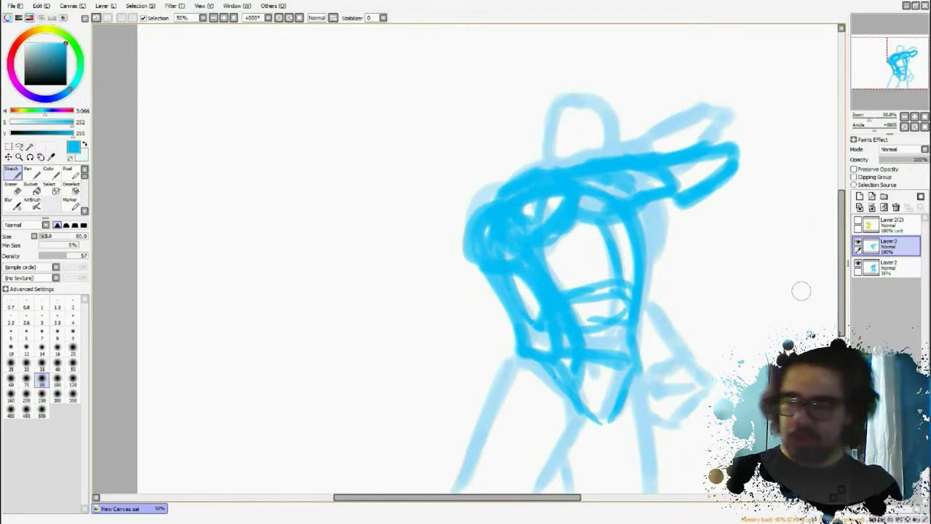
mouse_move(586, 155)
mouse_down()
mouse_move(586, 109)
mouse_move(516, 145)
mouse_move(579, 129)
mouse_move(580, 157)
mouse_up()
drag(566, 100, 584, 148)
drag(540, 106, 551, 167)
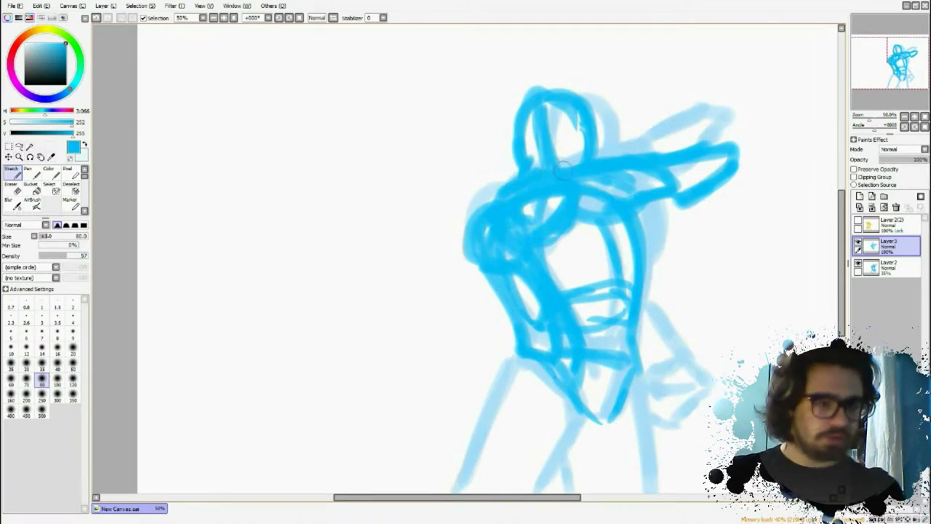
Step: Draw the far shoulder and the far arm bending down to a hand beside the hip
drag(841, 248, 842, 261)
drag(638, 167, 645, 193)
mouse_move(649, 232)
mouse_down()
mouse_move(680, 295)
mouse_move(663, 327)
mouse_move(640, 309)
mouse_move(686, 308)
mouse_move(683, 300)
mouse_move(712, 327)
mouse_move(695, 332)
mouse_move(666, 317)
mouse_move(669, 307)
mouse_move(670, 345)
mouse_move(662, 342)
mouse_move(696, 345)
mouse_move(647, 357)
mouse_up()
Step: Draw the inner and outer contours of both legs from the pelvis to the canvas's lower edge
drag(590, 377, 538, 452)
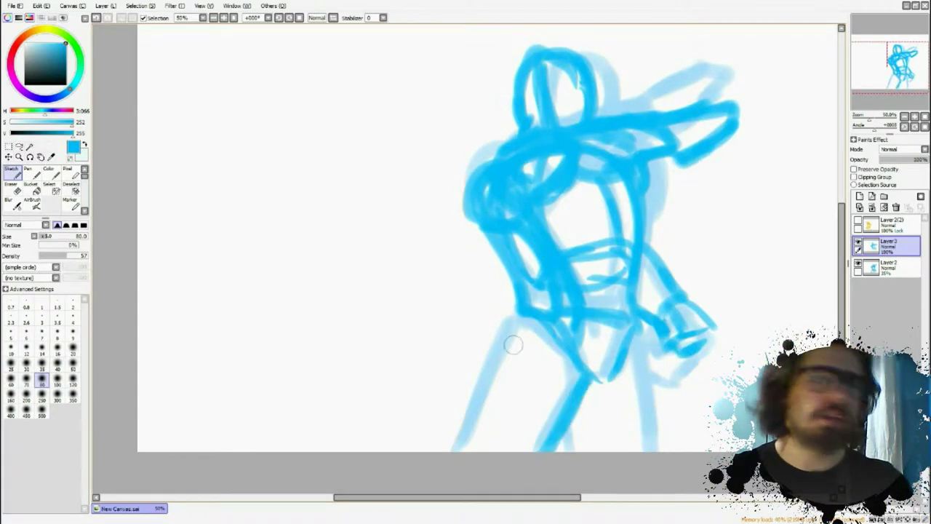
drag(518, 310, 461, 459)
drag(630, 323, 658, 451)
drag(571, 413, 585, 452)
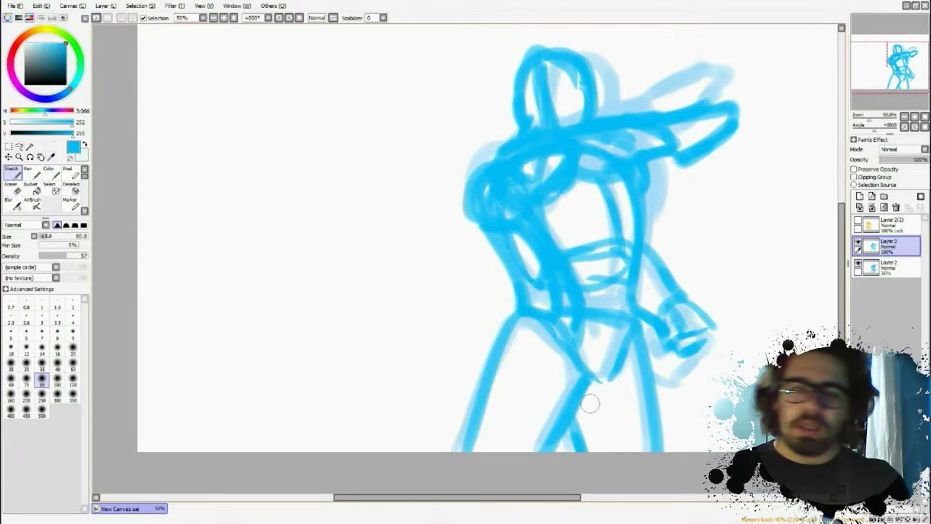
Step: Show the orange mirrored copy to compare it with the redrawn blue figure, and hide it again
key(ctrl+minus)
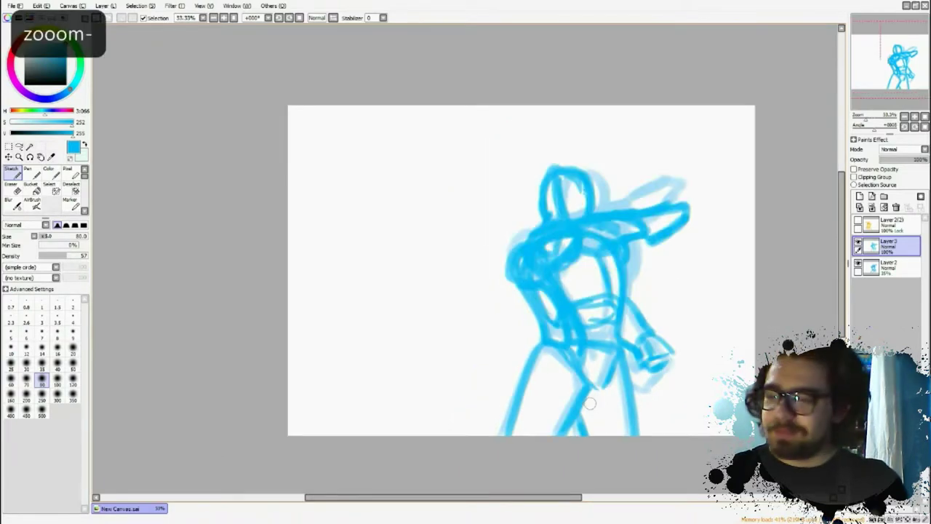
click(859, 220)
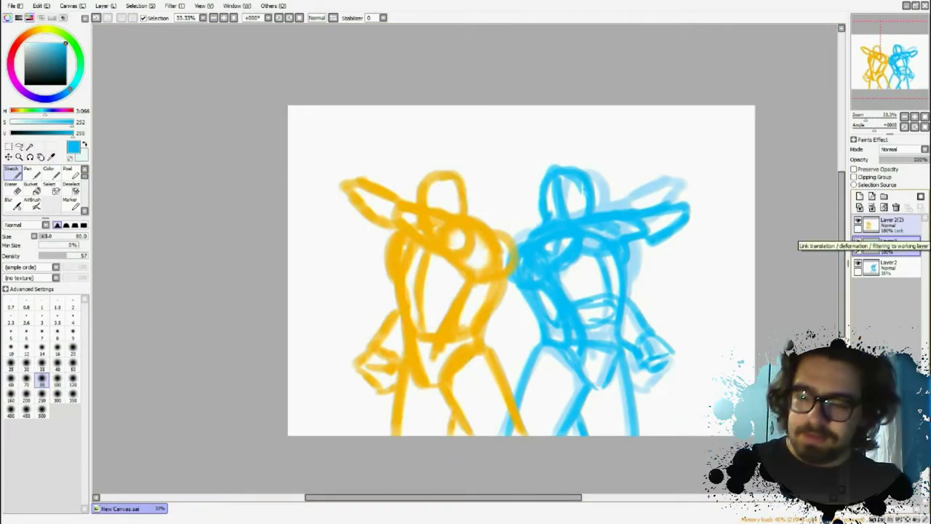
click(858, 220)
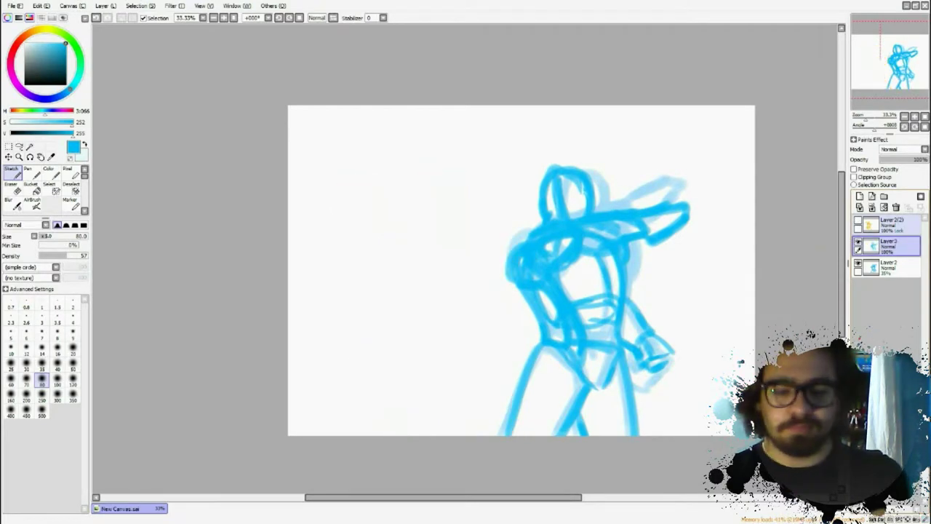
Step: Delete the orange mirrored copy layer, Layer 2(2)
click(895, 225)
click(897, 208)
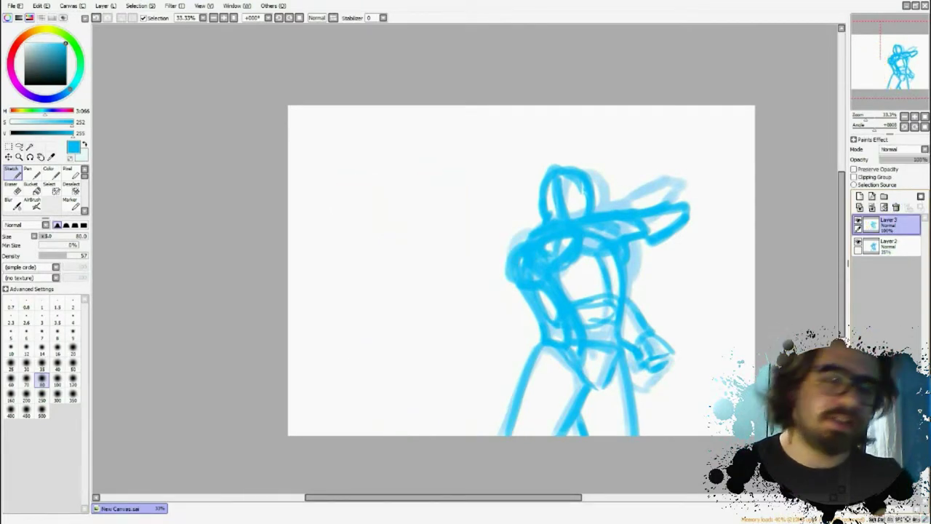
key(ctrl+plus)
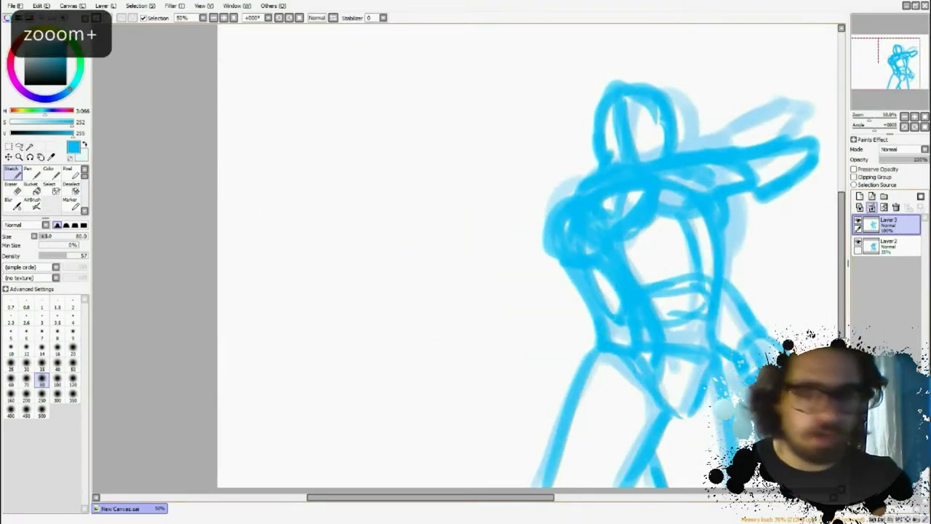
Step: Add a new layer above Layer 3 and lower Layer 3's opacity to 44%
click(860, 197)
click(894, 246)
drag(914, 159, 901, 159)
click(896, 225)
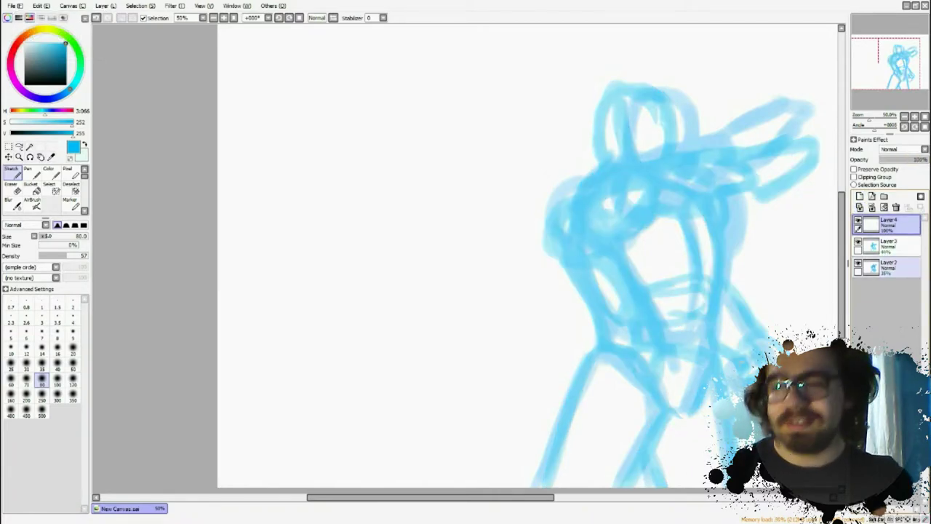
Step: Delete the old rough sketch on Layer 2 and duplicate Layer 3
click(888, 266)
click(896, 207)
click(888, 224)
mouse_move(567, 263)
mouse_down()
mouse_move(628, 257)
mouse_move(618, 269)
mouse_up()
drag(888, 247, 860, 196)
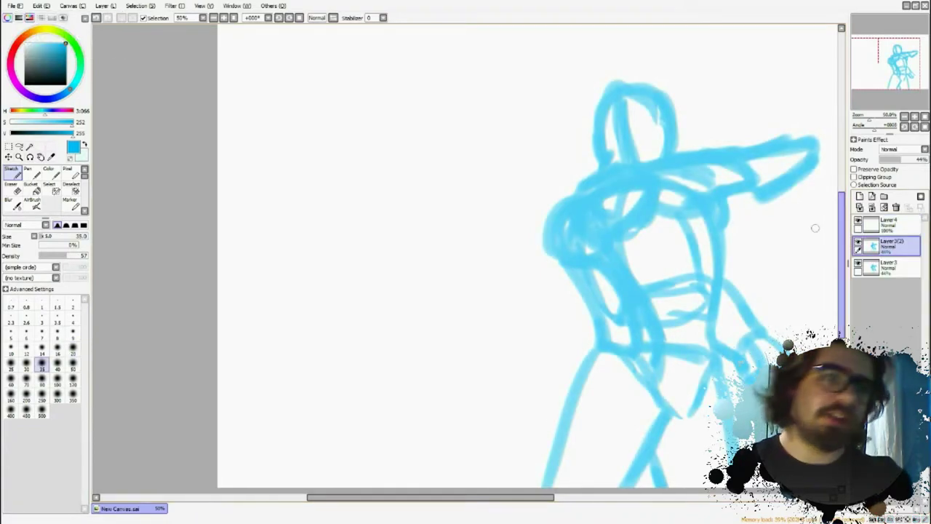
Step: Flip the duplicated figure horizontally and move it to the left of the original, so the two stand back to back
click(105, 5)
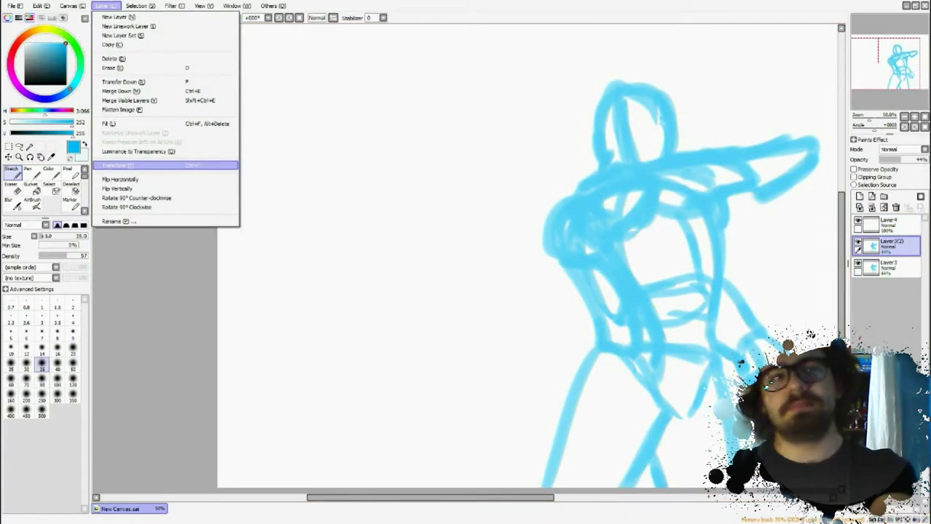
click(120, 179)
drag(466, 259, 221, 259)
scroll(165, 247, down, 1)
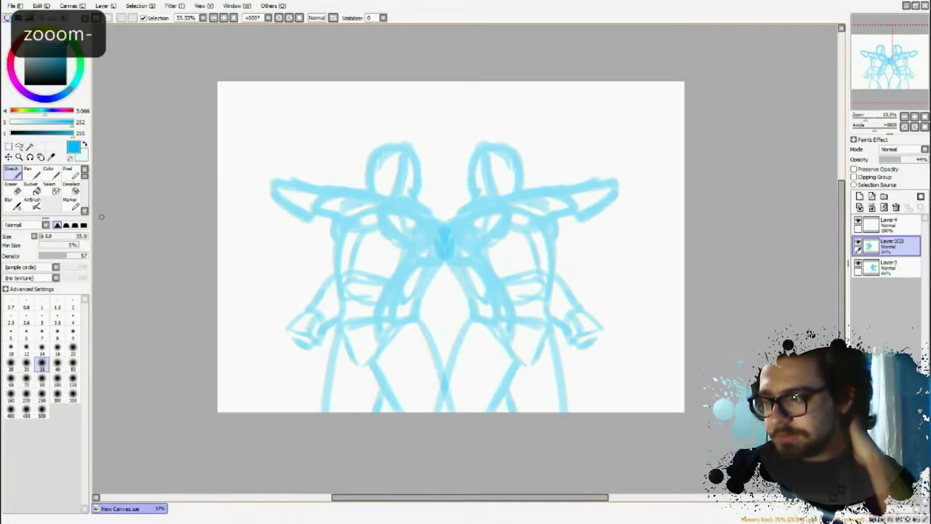
Step: Place Layer 4 beneath the mirrored copy, hide the copy and make Layer 4 active for drawing
key(Page_Up)
drag(892, 225, 892, 254)
click(857, 220)
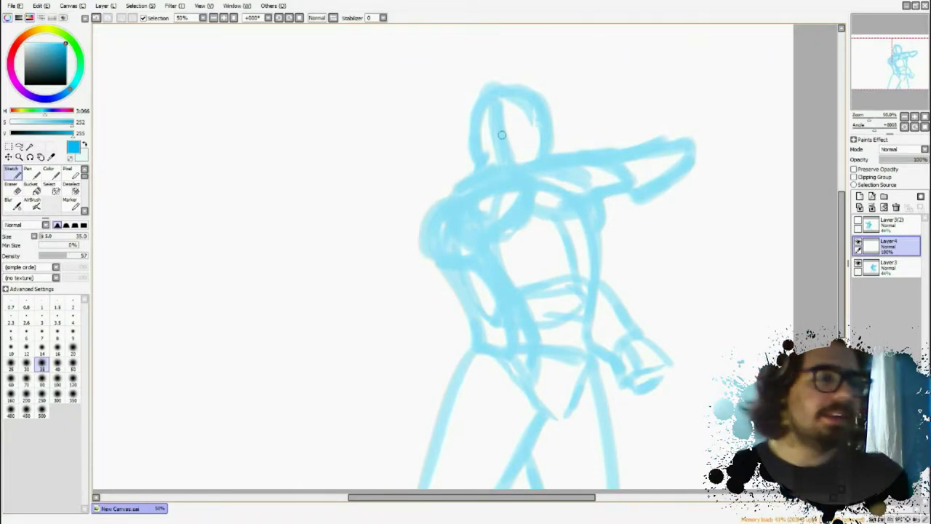
key(ctrl+plus)
mouse_move(454, 160)
mouse_down()
mouse_move(561, 128)
mouse_move(582, 105)
mouse_up()
drag(454, 160, 440, 164)
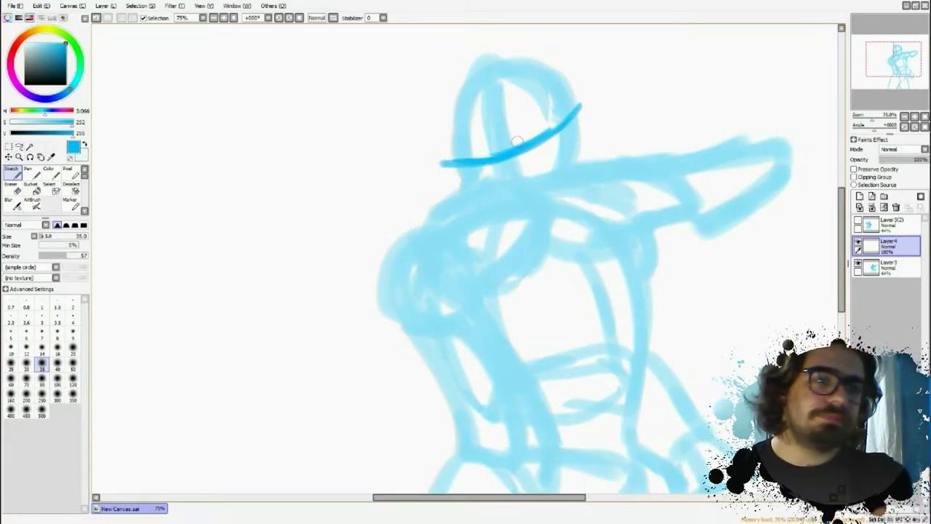
mouse_move(518, 143)
mouse_down()
mouse_move(519, 115)
mouse_move(562, 21)
mouse_up()
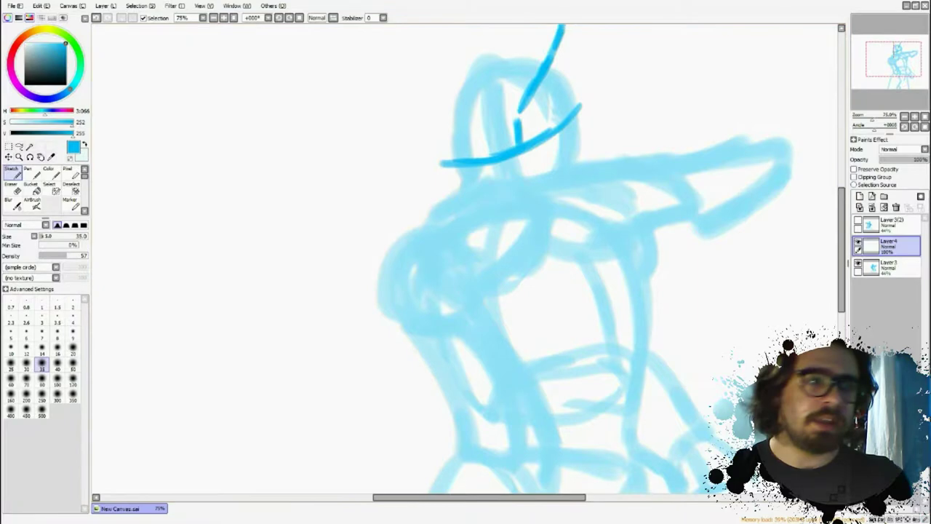
scroll(560, 30, up, 2)
mouse_move(515, 198)
mouse_down()
mouse_move(559, 82)
mouse_move(574, 149)
mouse_move(534, 204)
mouse_move(524, 198)
mouse_up()
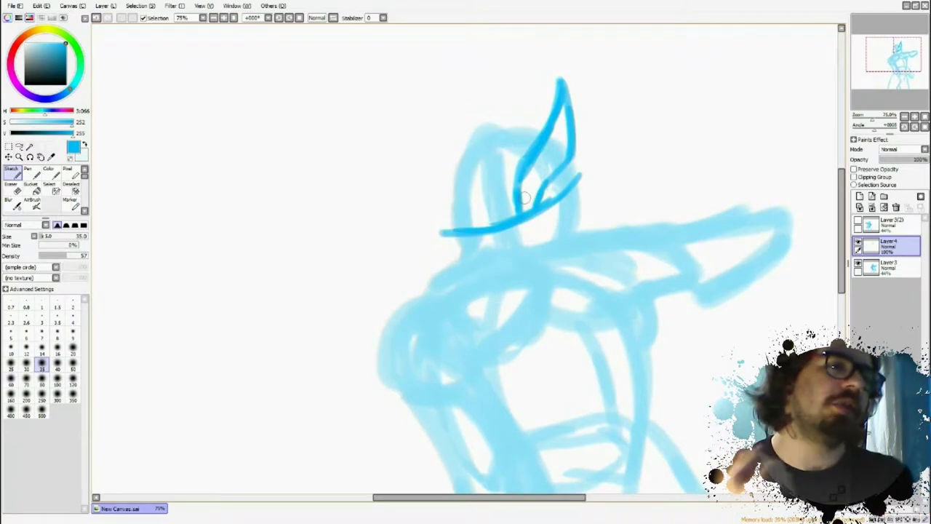
key(ctrl+z)
key(ctrl+z)
key(ctrl+z)
key(ctrl+z)
key(ctrl+z)
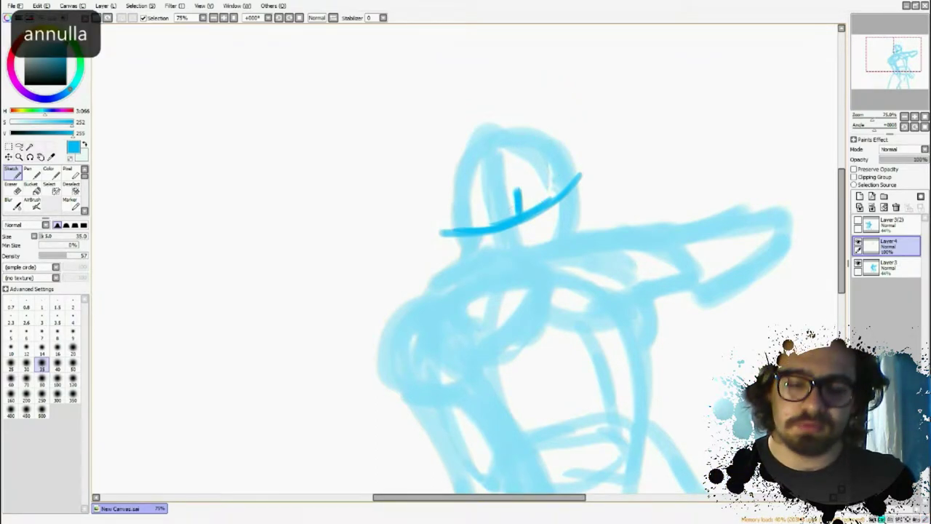
key(ctrl+z)
key(ctrl+z)
key(ctrl+z)
key(ctrl+z)
key(ctrl+z)
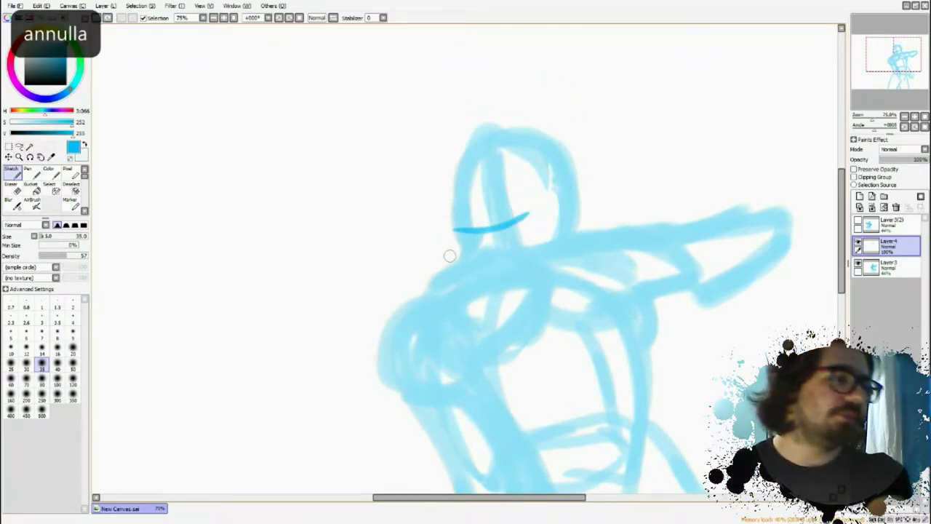
Step: Draw the forearm of the raised arm on Layer 4 as a tapered shape with a pointed elbow and an inner contour
scroll(498, 278, down, 2)
scroll(784, 231, up, 2)
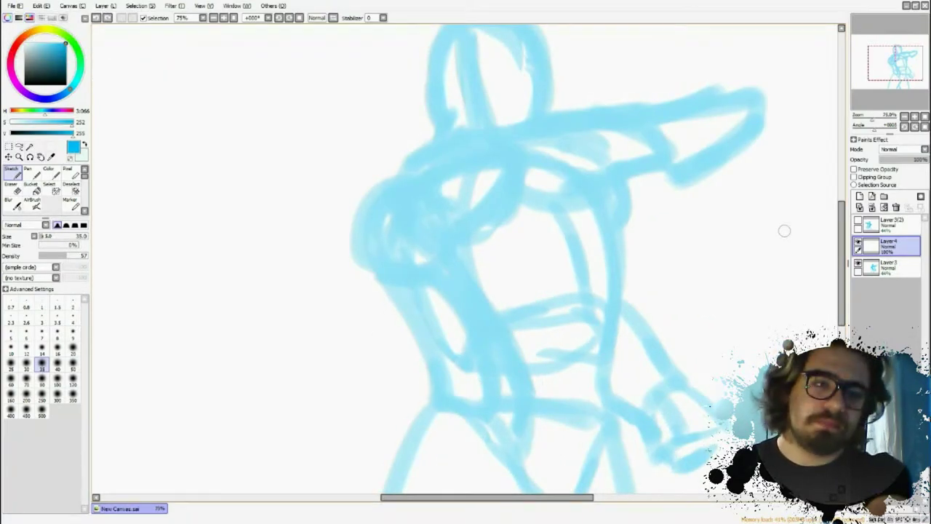
mouse_move(659, 161)
mouse_down()
mouse_move(521, 163)
mouse_move(575, 185)
mouse_move(667, 165)
mouse_move(640, 115)
mouse_move(509, 146)
mouse_move(500, 157)
mouse_move(519, 185)
mouse_move(448, 149)
mouse_up()
mouse_move(529, 127)
mouse_down()
mouse_move(452, 145)
mouse_move(502, 137)
mouse_up()
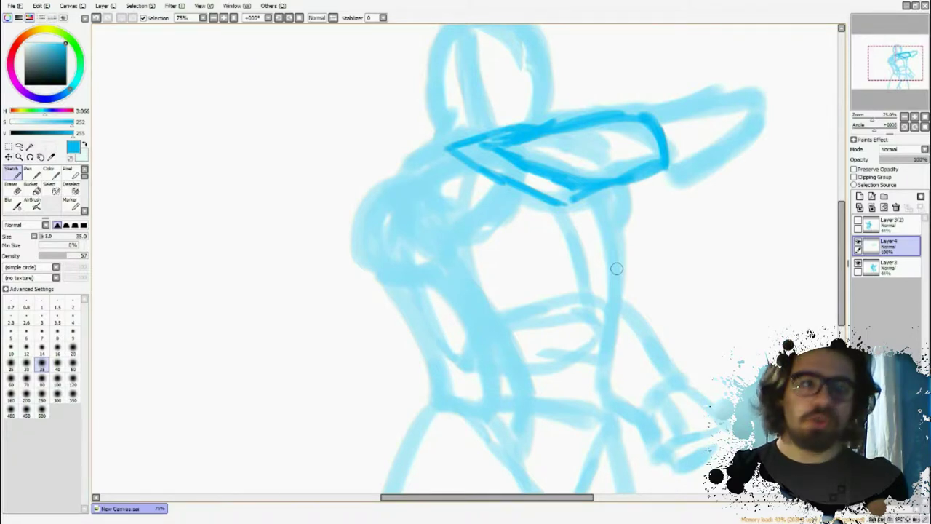
mouse_move(633, 161)
mouse_down()
mouse_move(563, 136)
mouse_move(593, 158)
mouse_up()
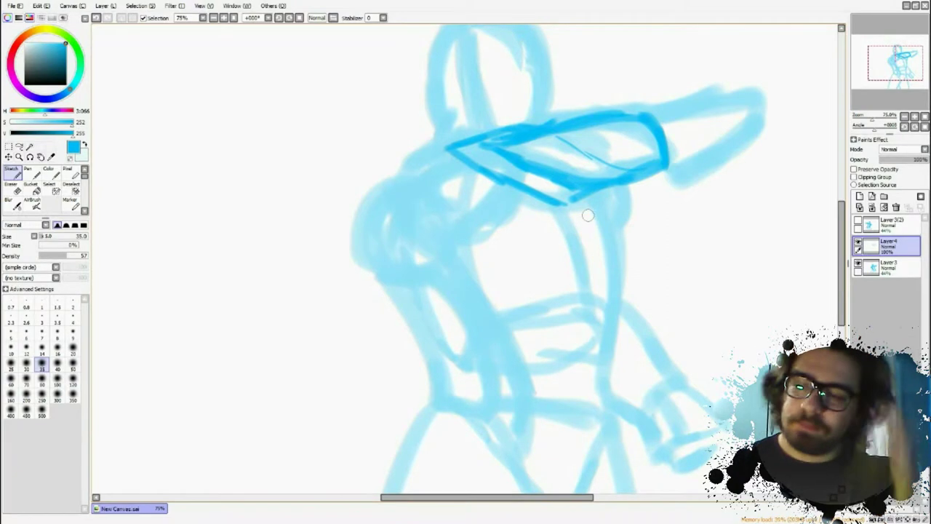
Step: Erase the wrist end of the forearm, redraw it longer and add the extended hand with its fingers
key(e)
mouse_move(659, 156)
mouse_down()
mouse_move(626, 125)
mouse_move(586, 140)
mouse_move(636, 158)
mouse_move(590, 182)
mouse_up()
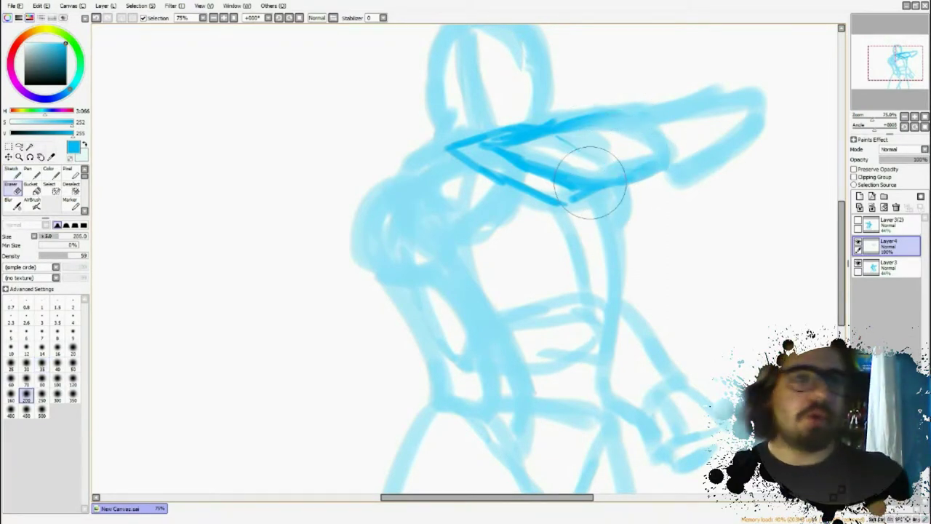
key(n)
mouse_move(573, 207)
mouse_down()
mouse_move(670, 168)
mouse_move(694, 121)
mouse_move(559, 120)
mouse_move(613, 110)
mouse_up()
mouse_move(682, 166)
mouse_down()
mouse_move(724, 153)
mouse_move(756, 125)
mouse_move(758, 110)
mouse_move(728, 125)
mouse_move(757, 107)
mouse_move(707, 111)
mouse_move(739, 99)
mouse_up()
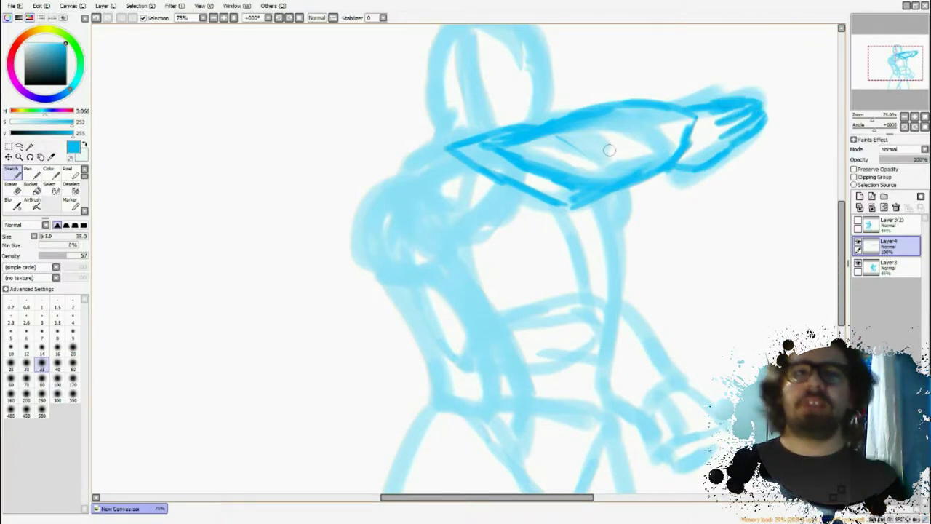
Step: Draw the rounded shoulder with a pointed outer pad and join it to the forearm with the upper arm contours
drag(537, 199, 514, 207)
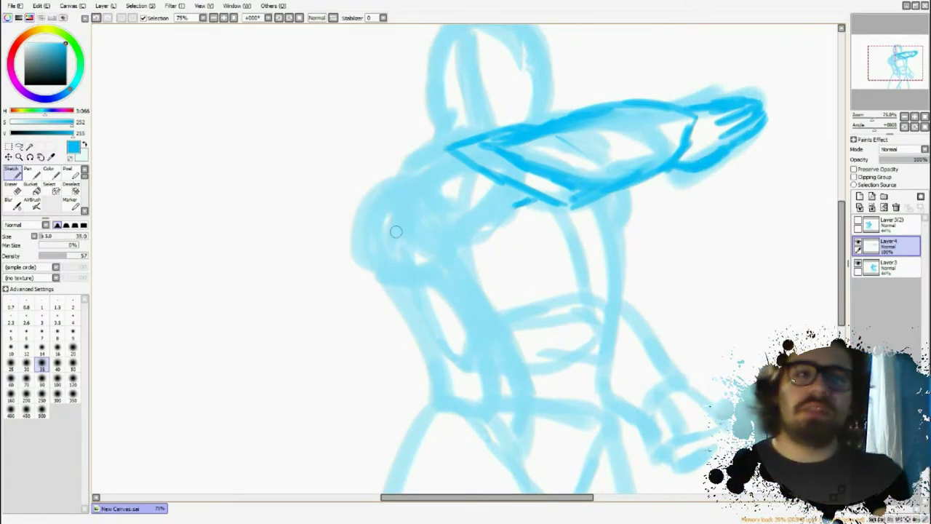
drag(421, 210, 384, 276)
mouse_move(420, 198)
mouse_down()
mouse_move(386, 180)
mouse_move(356, 209)
mouse_up()
mouse_move(378, 178)
mouse_down()
mouse_move(352, 258)
mouse_move(385, 276)
mouse_move(328, 200)
mouse_move(328, 240)
mouse_move(384, 275)
mouse_up()
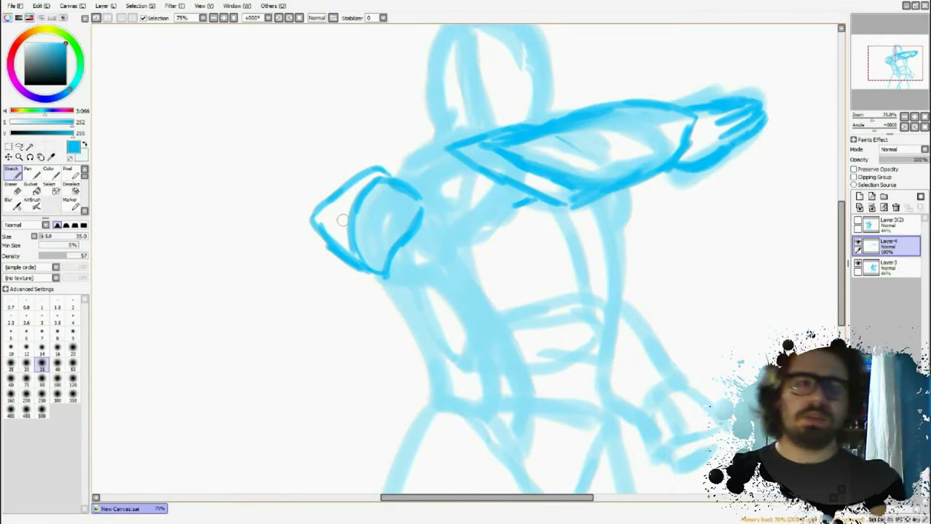
mouse_move(515, 202)
mouse_down()
mouse_move(459, 239)
mouse_move(400, 253)
mouse_up()
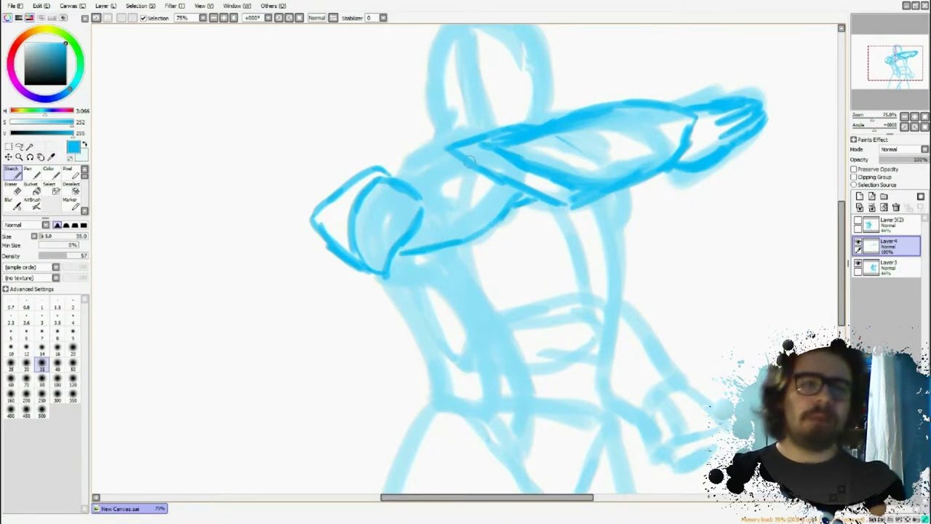
drag(471, 160, 399, 179)
Step: Draw a small oval ear on the side of the head, redoing the first attempt
scroll(842, 247, up, 2)
mouse_move(547, 129)
mouse_down()
mouse_move(526, 154)
mouse_move(540, 172)
mouse_up()
key(ctrl+z)
mouse_move(546, 129)
mouse_down()
mouse_move(540, 168)
mouse_move(557, 160)
mouse_move(543, 130)
mouse_up()
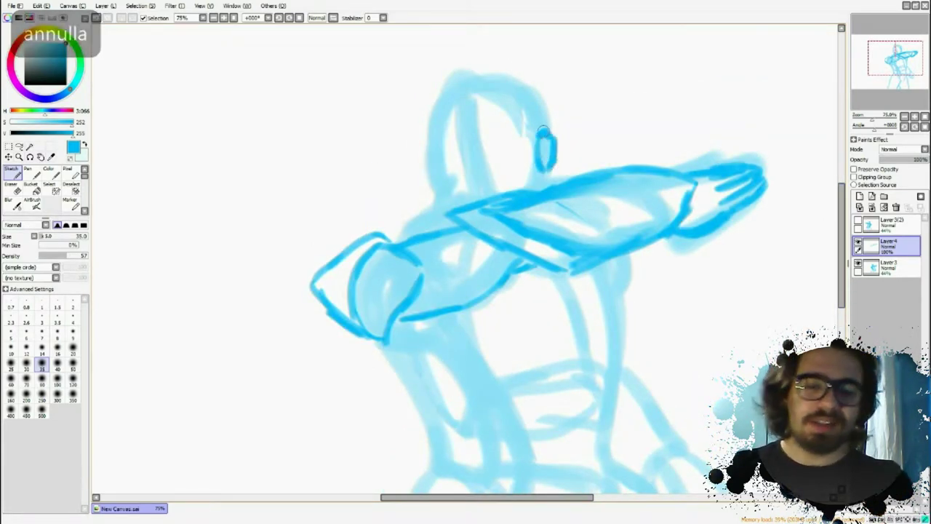
Step: Draw the slanted brow, two upright horn-like shapes and the outline of the top and side of the head
drag(471, 161, 509, 132)
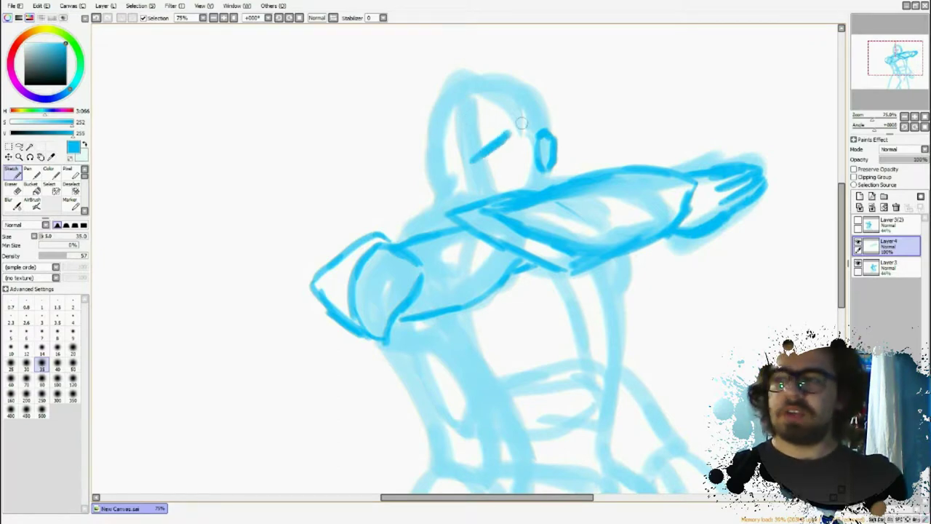
mouse_move(531, 47)
mouse_down()
mouse_move(508, 94)
mouse_move(539, 89)
mouse_move(514, 133)
mouse_up()
drag(459, 162, 429, 102)
mouse_move(450, 83)
mouse_down()
mouse_move(431, 51)
mouse_move(437, 153)
mouse_move(452, 163)
mouse_up()
mouse_move(437, 109)
mouse_down()
mouse_move(454, 171)
mouse_move(429, 152)
mouse_up()
mouse_move(505, 75)
mouse_down()
mouse_move(444, 83)
mouse_move(489, 135)
mouse_up()
mouse_move(489, 102)
mouse_down()
mouse_move(535, 44)
mouse_move(518, 129)
mouse_move(497, 77)
mouse_up()
drag(529, 111, 542, 161)
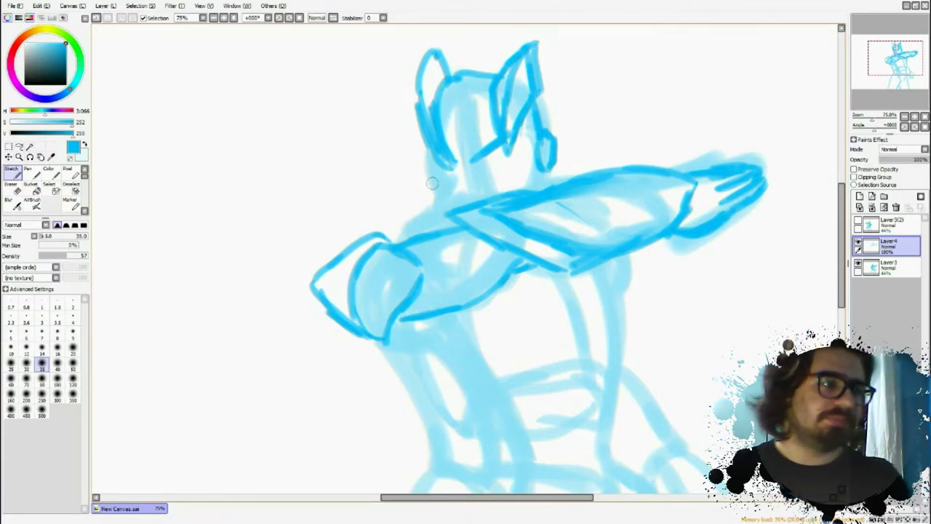
Step: Draw the far side of the face down to the arm and the raised collar around the neck
mouse_move(434, 146)
mouse_down()
mouse_move(420, 175)
mouse_move(443, 206)
mouse_up()
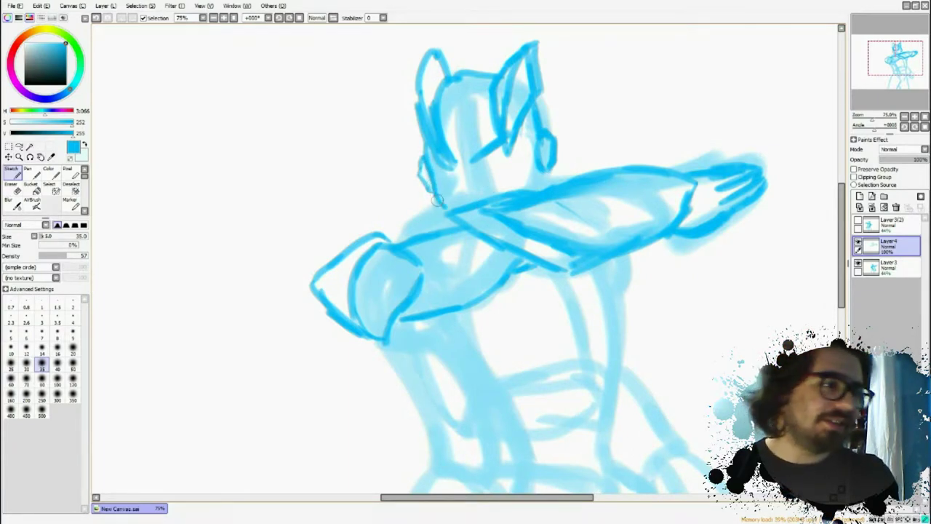
drag(565, 179, 550, 185)
mouse_move(446, 220)
mouse_down()
mouse_move(416, 195)
mouse_move(398, 218)
mouse_move(418, 236)
mouse_up()
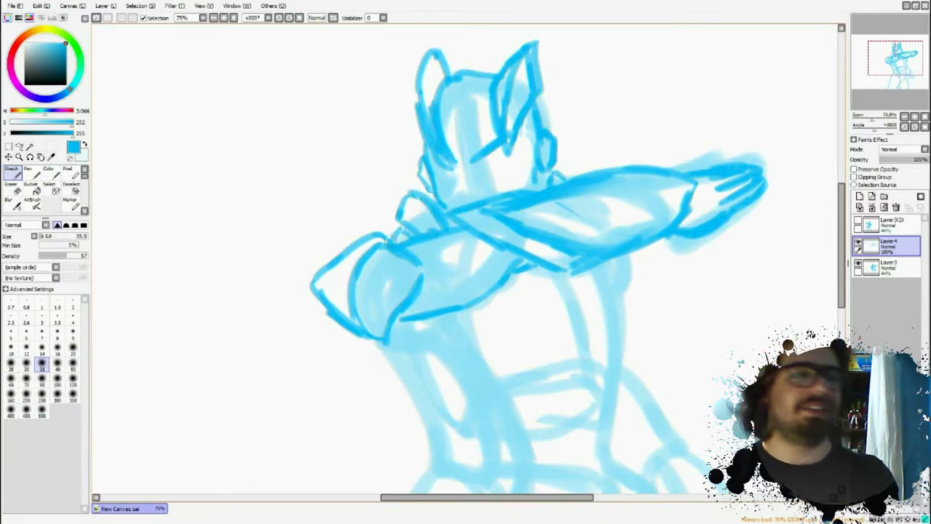
drag(417, 180, 396, 225)
Step: Draw the near edge of the open jacket as long curves running from the chest down to the waist
scroll(419, 219, down, 1)
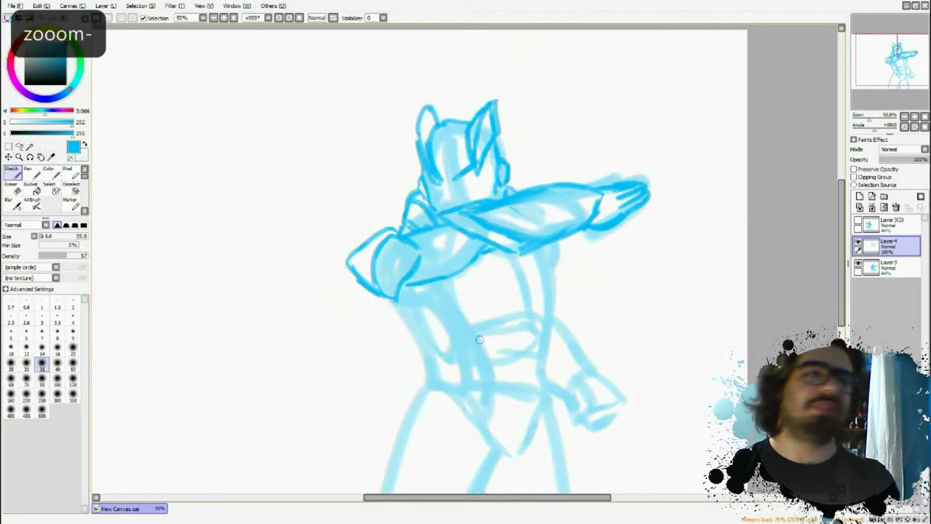
scroll(480, 339, down, 3)
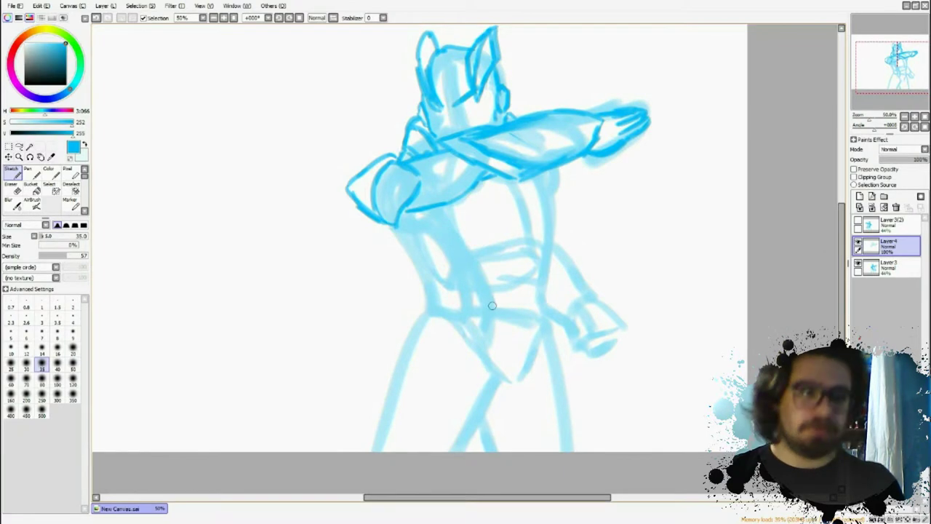
mouse_move(475, 190)
mouse_down()
mouse_move(506, 275)
mouse_move(503, 326)
mouse_up()
drag(492, 232, 503, 327)
mouse_move(505, 289)
mouse_down()
mouse_move(468, 214)
mouse_move(446, 209)
mouse_move(486, 306)
mouse_up()
drag(457, 215, 486, 314)
drag(466, 245, 502, 324)
Step: Draw the wide belt band around the near hip, ending in a point at the front
mouse_move(507, 318)
mouse_down()
mouse_move(484, 357)
mouse_move(476, 339)
mouse_up()
mouse_move(476, 339)
mouse_down()
mouse_move(423, 319)
mouse_move(462, 328)
mouse_move(479, 297)
mouse_move(422, 289)
mouse_up()
drag(422, 289, 414, 316)
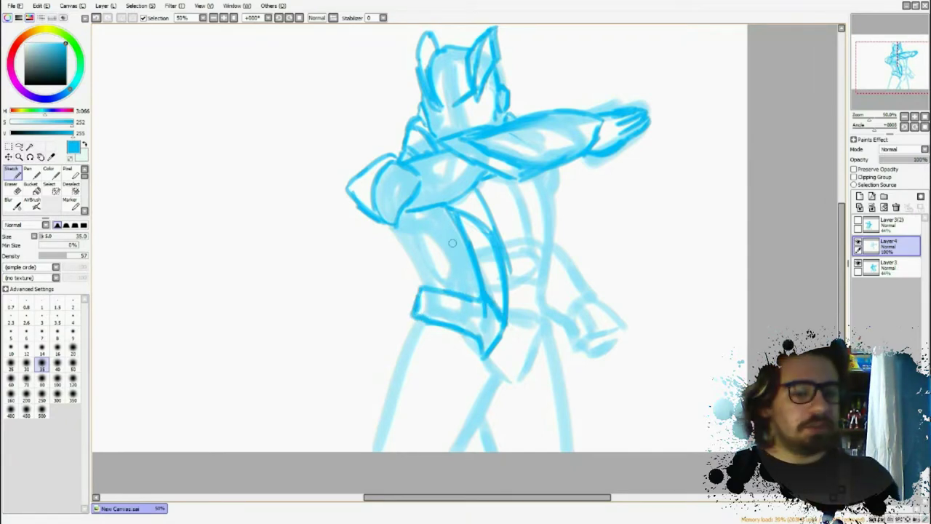
Step: Draw the crossing belt strap over the pelvis with hatched hanging strips and small folds at the far hip
mouse_move(515, 323)
mouse_down()
mouse_move(542, 356)
mouse_move(538, 368)
mouse_move(545, 343)
mouse_move(550, 370)
mouse_up()
mouse_move(515, 348)
mouse_down()
mouse_move(480, 383)
mouse_move(477, 375)
mouse_move(493, 375)
mouse_up()
mouse_move(518, 329)
mouse_down()
mouse_move(532, 315)
mouse_move(528, 338)
mouse_up()
drag(534, 294, 538, 330)
mouse_move(537, 326)
mouse_down()
mouse_move(545, 335)
mouse_move(554, 323)
mouse_move(545, 292)
mouse_move(529, 305)
mouse_up()
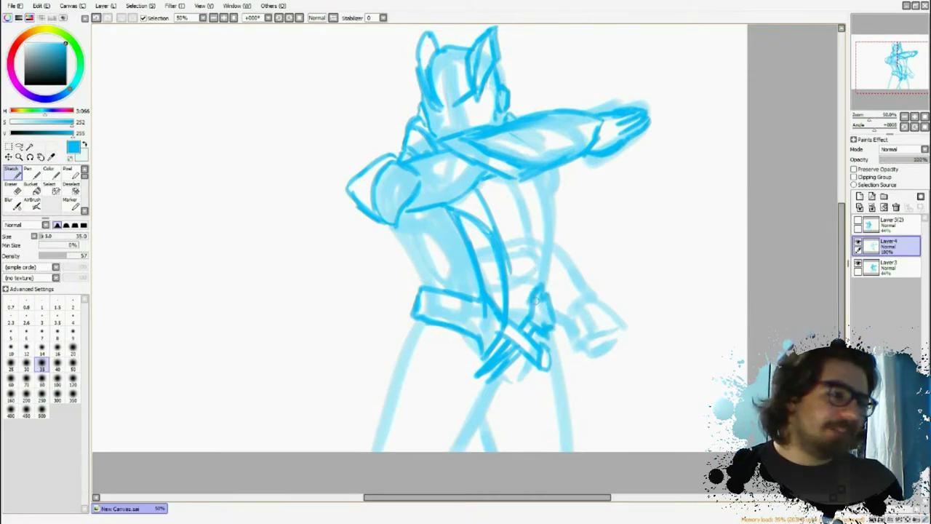
Step: Draw the far edge of the open jacket down the torso and close off the tip of the hanging belt strips
drag(524, 179, 540, 286)
mouse_move(536, 232)
mouse_down()
mouse_move(537, 297)
mouse_move(541, 186)
mouse_move(545, 293)
mouse_up()
drag(550, 252, 545, 294)
drag(550, 188, 547, 259)
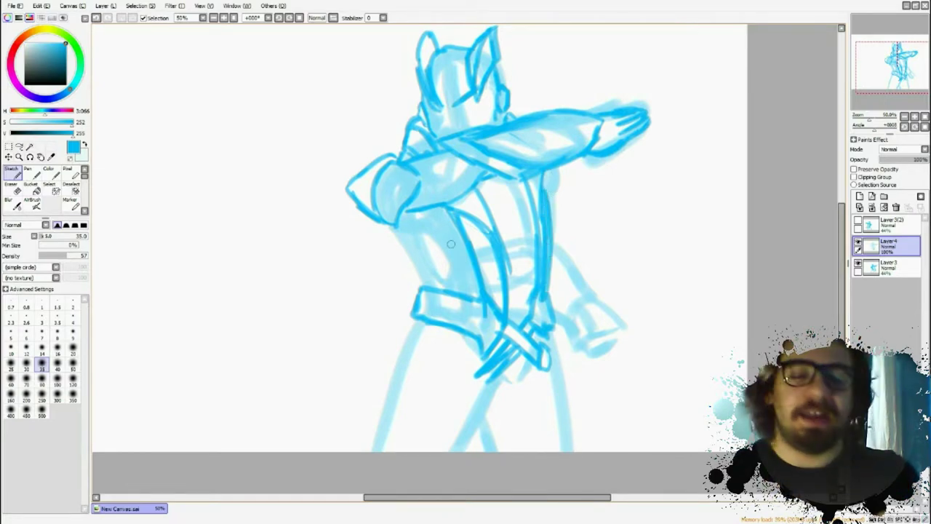
drag(491, 373, 475, 387)
drag(475, 387, 485, 357)
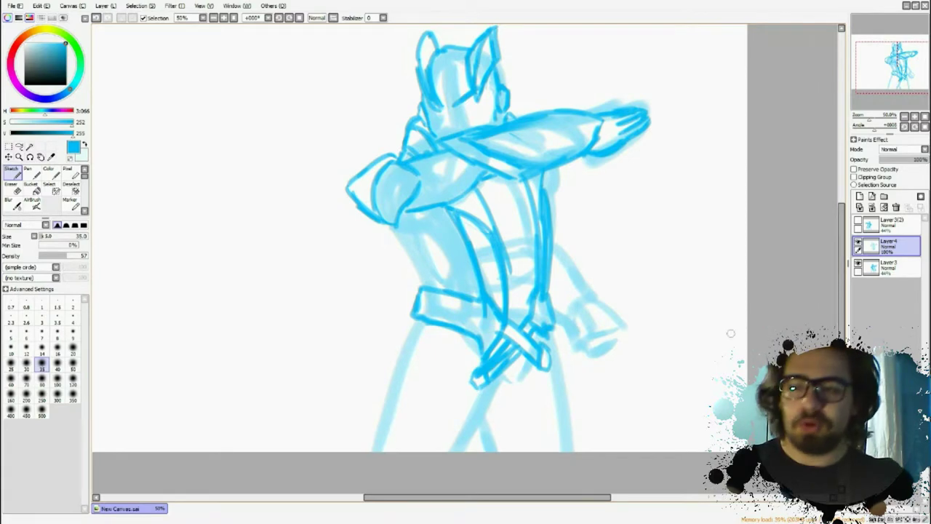
Step: Draw the near leg's inner and outer contours and a side seam from the belt to the canvas's lower edge
scroll(478, 394, down, 3)
drag(480, 317, 439, 384)
drag(411, 253, 362, 323)
drag(392, 281, 332, 371)
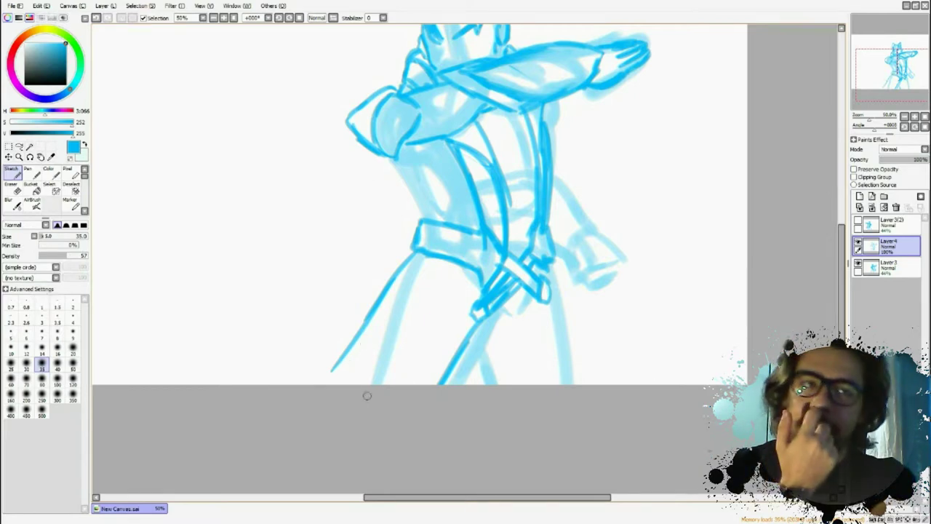
drag(426, 274, 360, 386)
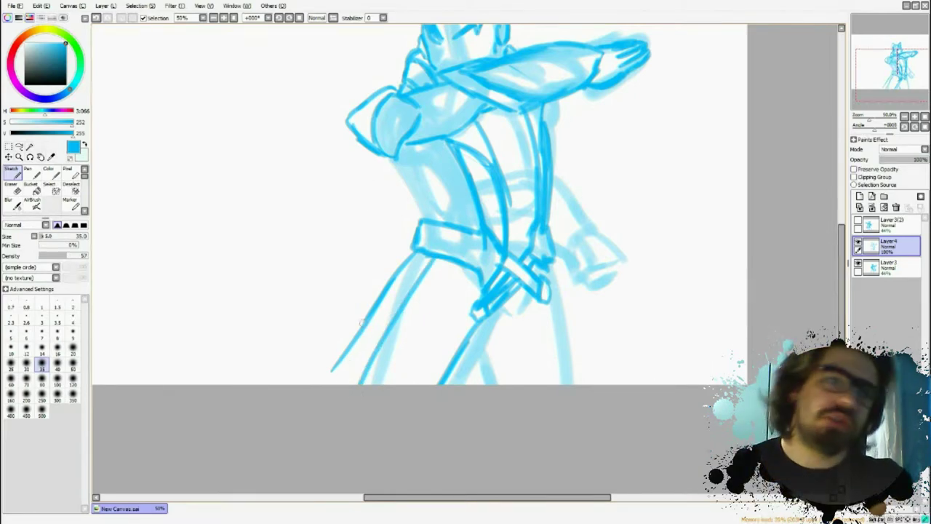
Step: Fill the near leg's side strip with crisscross lacing and add an outer contour line along it
drag(361, 321, 335, 387)
mouse_move(367, 342)
mouse_down()
mouse_move(346, 384)
mouse_move(358, 371)
mouse_move(357, 352)
mouse_up()
drag(383, 310, 361, 346)
mouse_move(395, 293)
mouse_down()
mouse_move(378, 325)
mouse_move(393, 312)
mouse_up()
mouse_move(414, 263)
mouse_down()
mouse_move(386, 308)
mouse_move(364, 320)
mouse_move(381, 307)
mouse_move(348, 347)
mouse_move(382, 348)
mouse_move(358, 347)
mouse_move(329, 392)
mouse_up()
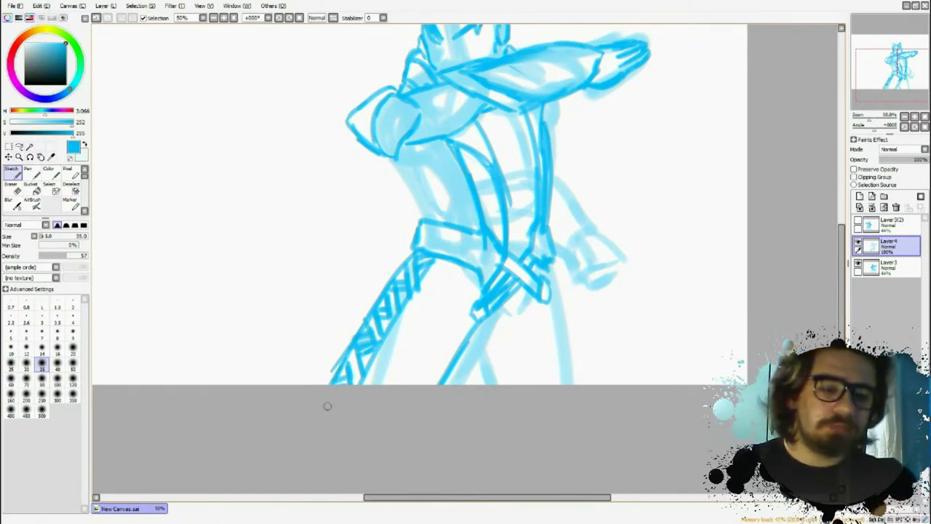
mouse_move(405, 253)
mouse_down()
mouse_move(346, 333)
mouse_move(322, 386)
mouse_up()
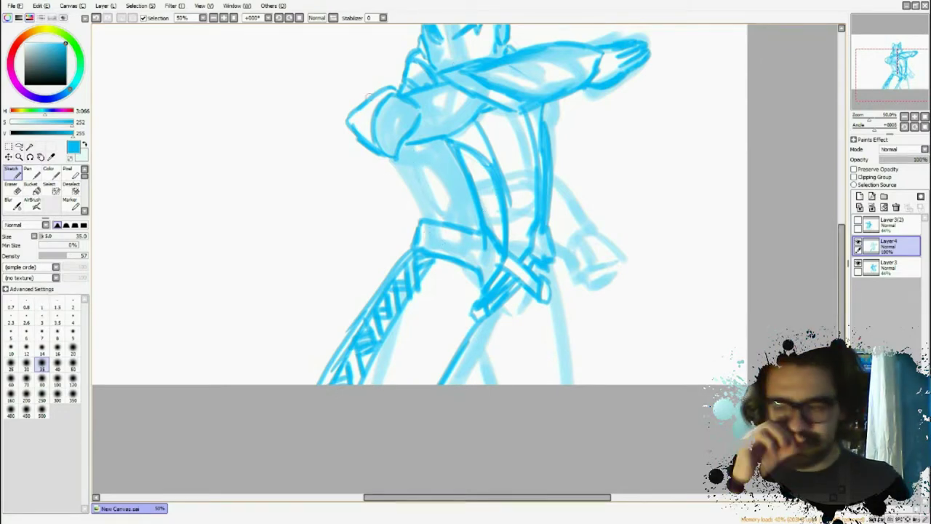
Step: Erase the detailed lines of the raised arm, bent elbow and shoulder on Layer 4 with the eraser density at 100
key(e)
drag(358, 99, 390, 102)
drag(71, 256, 89, 256)
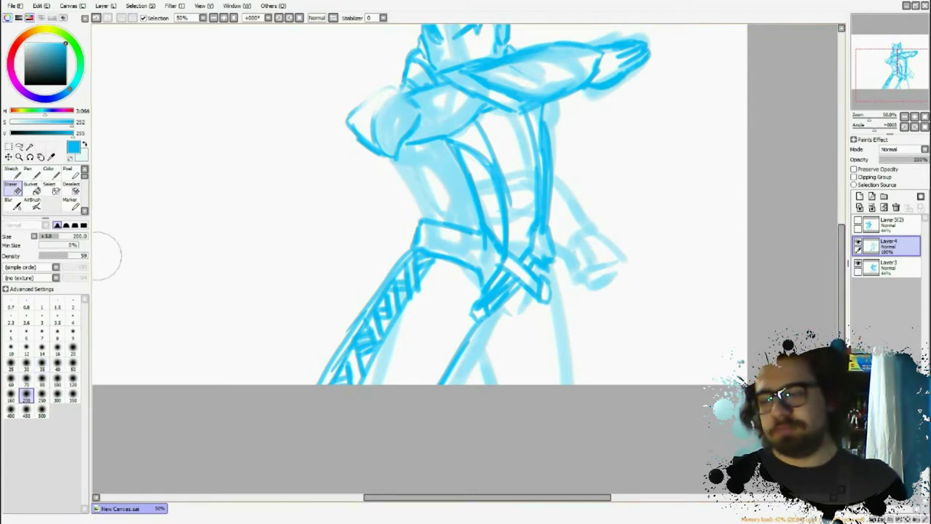
mouse_move(383, 97)
mouse_down()
mouse_move(353, 120)
mouse_move(374, 159)
mouse_move(395, 134)
mouse_move(407, 141)
mouse_move(412, 101)
mouse_move(404, 126)
mouse_up()
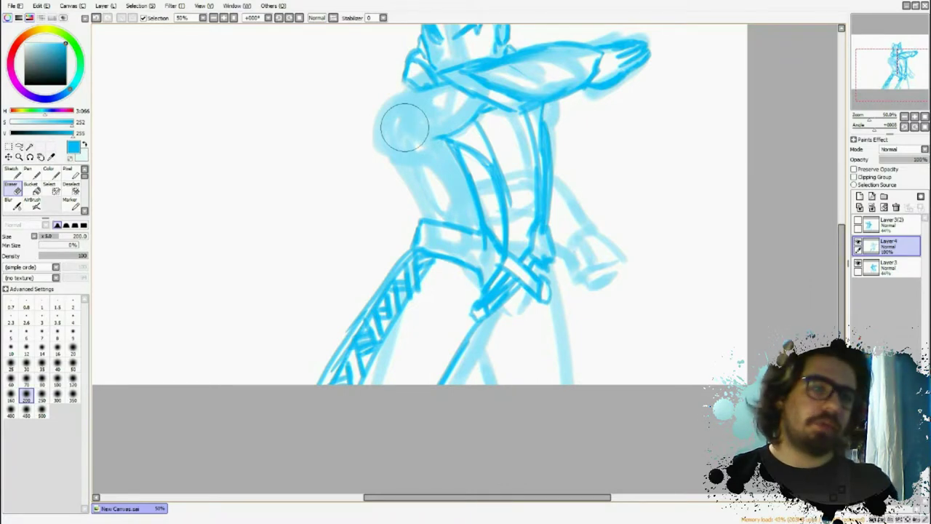
mouse_move(405, 126)
mouse_down()
mouse_move(456, 68)
mouse_move(448, 78)
mouse_move(516, 108)
mouse_move(579, 85)
mouse_move(563, 83)
mouse_move(617, 89)
mouse_move(645, 59)
mouse_move(602, 71)
mouse_move(586, 46)
mouse_move(527, 47)
mouse_move(487, 73)
mouse_move(468, 72)
mouse_move(501, 68)
mouse_move(520, 101)
mouse_move(502, 84)
mouse_move(498, 118)
mouse_move(489, 83)
mouse_move(485, 109)
mouse_up()
Step: Sketch a central vertical panel down the torso with an oval chest emblem and short angled cross lines beneath it
key(n)
scroll(486, 115, up, 1)
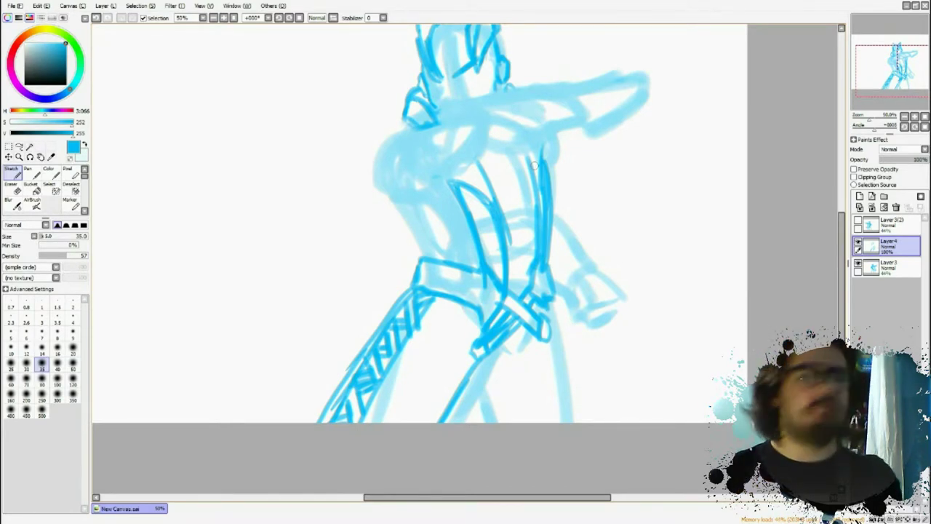
drag(524, 249, 528, 292)
mouse_move(521, 202)
mouse_down()
mouse_move(525, 278)
mouse_move(524, 256)
mouse_up()
drag(508, 174, 525, 240)
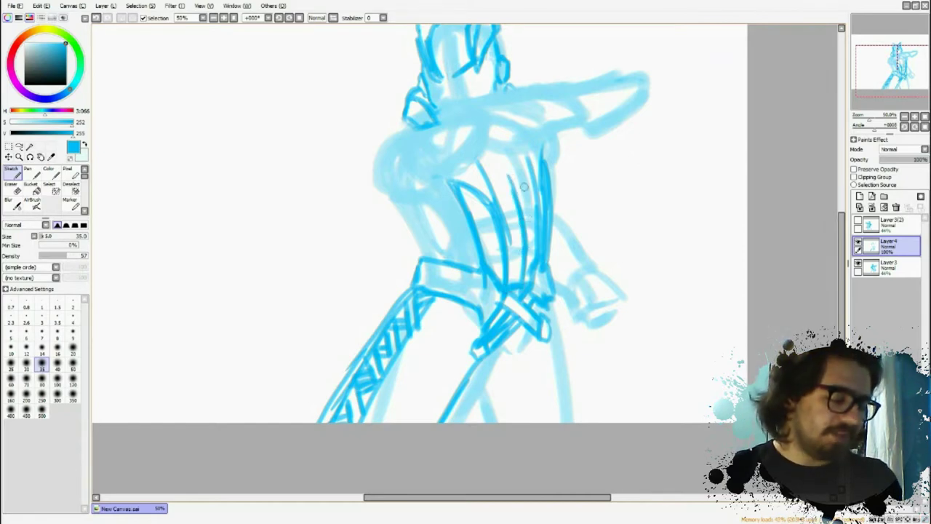
mouse_move(510, 159)
mouse_down()
mouse_move(491, 172)
mouse_move(514, 164)
mouse_move(492, 187)
mouse_up()
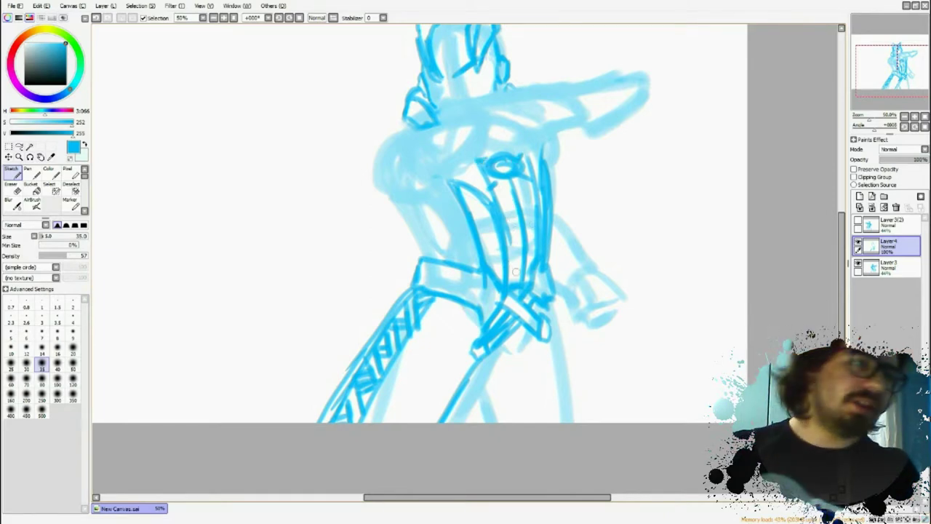
mouse_move(522, 241)
mouse_down()
mouse_move(512, 261)
mouse_move(537, 255)
mouse_move(516, 262)
mouse_up()
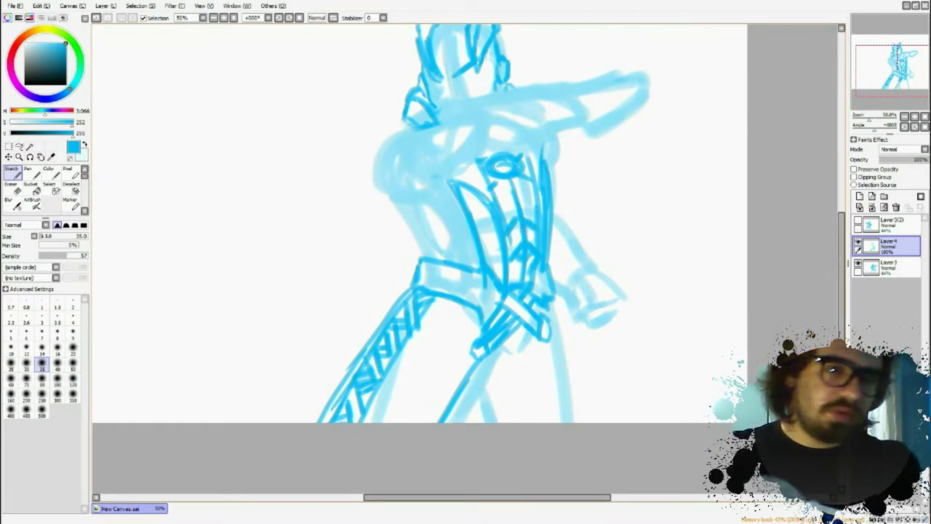
drag(514, 187, 532, 194)
drag(519, 188, 501, 205)
Step: Draw a narrow side strip from below the armpit to the waist and fill it with crisscross lacing
drag(421, 184, 442, 244)
mouse_move(431, 211)
mouse_down()
mouse_move(446, 267)
mouse_move(422, 259)
mouse_up()
drag(416, 186, 426, 255)
mouse_move(398, 201)
mouse_down()
mouse_move(428, 247)
mouse_move(430, 237)
mouse_move(439, 260)
mouse_up()
mouse_move(424, 224)
mouse_down()
mouse_move(433, 240)
mouse_move(428, 232)
mouse_up()
mouse_move(416, 199)
mouse_down()
mouse_move(426, 215)
mouse_move(420, 199)
mouse_up()
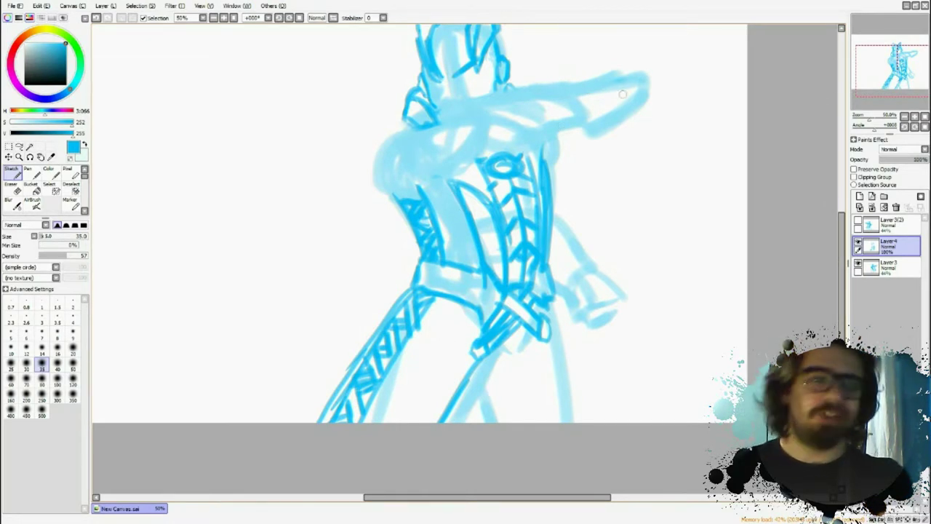
Step: Redraw the raised forearm with a double-circle ornament near the wrist and add the cuff and fingers of the hand
mouse_move(597, 107)
mouse_down()
mouse_move(552, 137)
mouse_move(485, 138)
mouse_move(475, 117)
mouse_move(507, 113)
mouse_move(566, 131)
mouse_move(470, 126)
mouse_move(443, 106)
mouse_move(558, 74)
mouse_up()
drag(596, 106, 594, 86)
mouse_move(542, 72)
mouse_down()
mouse_move(600, 95)
mouse_move(578, 122)
mouse_move(591, 102)
mouse_move(584, 107)
mouse_up()
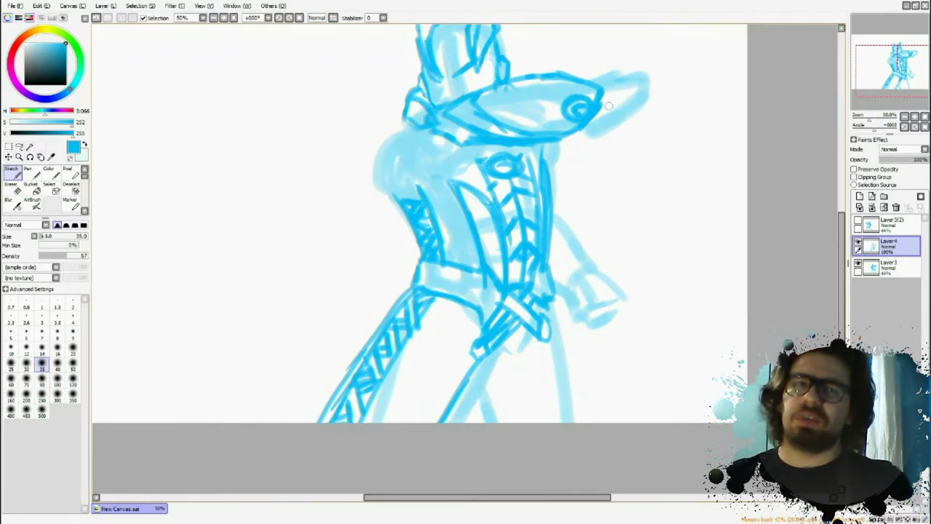
drag(591, 120, 611, 113)
mouse_move(604, 77)
mouse_down()
mouse_move(602, 108)
mouse_move(638, 93)
mouse_move(615, 86)
mouse_move(630, 75)
mouse_up()
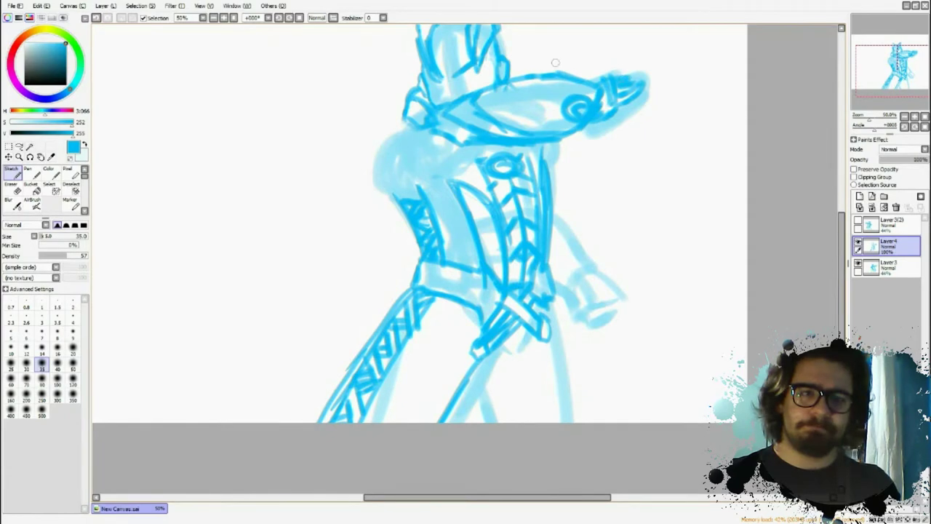
Step: Draw the chest line under the raised arm and fill the shoulder area with crossing bands down to the side lacing
mouse_move(456, 150)
mouse_down()
mouse_move(418, 181)
mouse_move(466, 150)
mouse_up()
drag(522, 144, 478, 150)
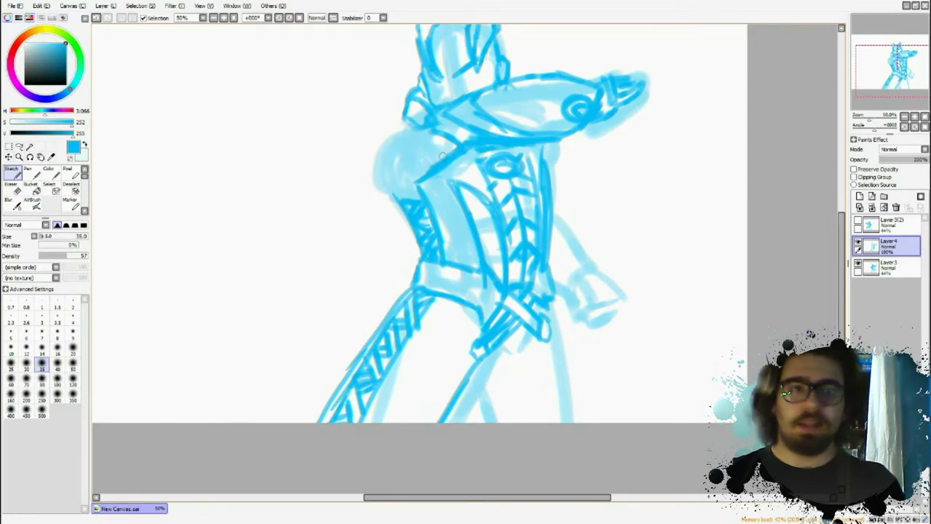
mouse_move(423, 130)
mouse_down()
mouse_move(409, 134)
mouse_move(434, 156)
mouse_move(417, 155)
mouse_move(406, 170)
mouse_move(405, 160)
mouse_move(440, 158)
mouse_move(426, 146)
mouse_move(423, 171)
mouse_move(402, 151)
mouse_move(411, 184)
mouse_up()
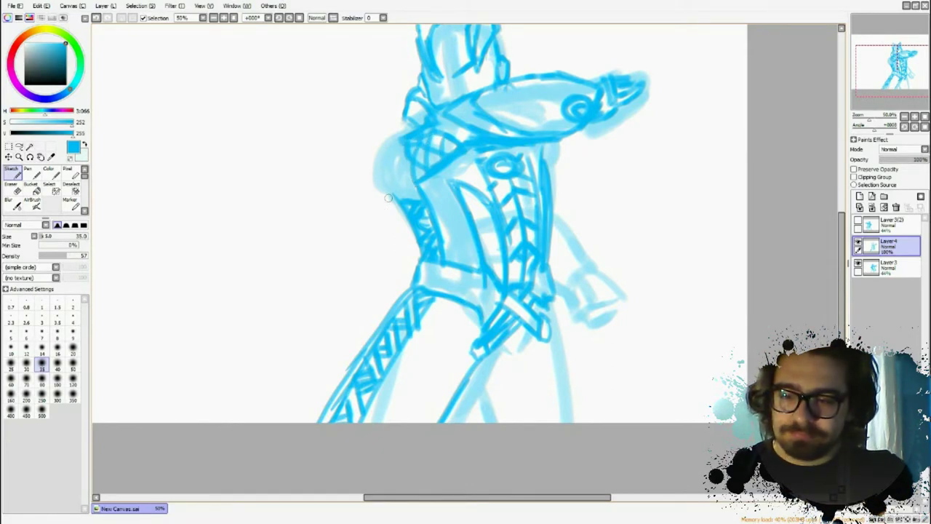
mouse_move(389, 195)
mouse_down()
mouse_move(418, 167)
mouse_move(408, 185)
mouse_up()
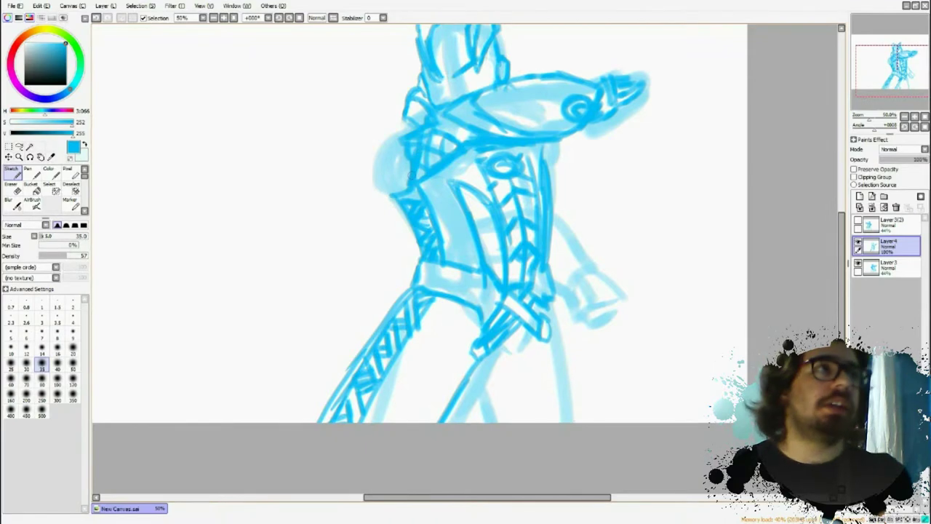
Step: Draw the bent arm's rounded shoulder guard with an oval ornament and pointed tip, its elbow outline, and the torso's far upper edge
drag(423, 148, 408, 179)
drag(409, 172, 395, 203)
mouse_move(417, 129)
mouse_down()
mouse_move(394, 145)
mouse_move(374, 191)
mouse_move(380, 216)
mouse_up()
mouse_move(394, 149)
mouse_down()
mouse_move(387, 170)
mouse_move(388, 142)
mouse_up()
mouse_move(385, 175)
mouse_down()
mouse_move(405, 144)
mouse_move(369, 130)
mouse_up()
drag(383, 153, 365, 135)
mouse_move(365, 126)
mouse_down()
mouse_move(368, 146)
mouse_move(335, 173)
mouse_up()
mouse_move(373, 198)
mouse_down()
mouse_move(325, 182)
mouse_move(327, 166)
mouse_up()
drag(409, 115, 321, 170)
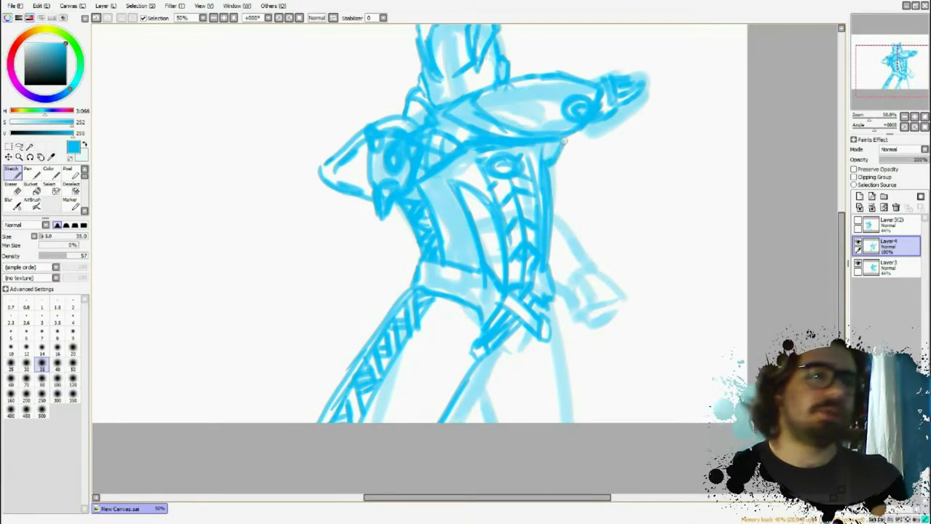
drag(553, 165, 553, 206)
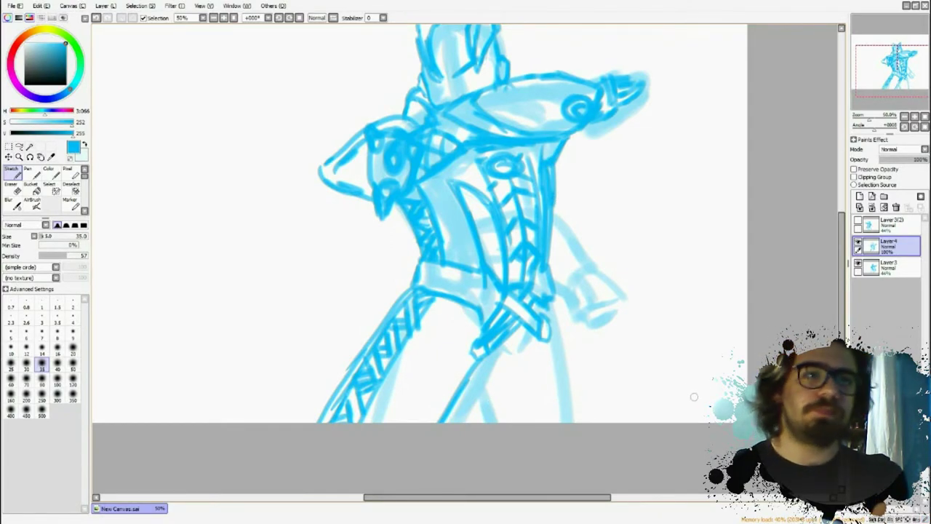
Step: Extend the hanging strips below the belt and draw a cross-banded strip along the near leg's inner contour
drag(842, 305, 842, 325)
drag(521, 272, 506, 296)
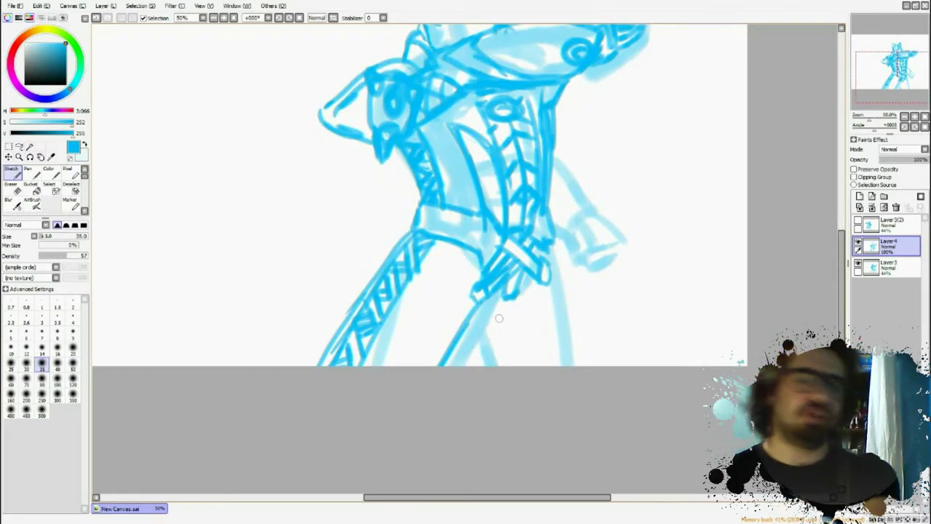
mouse_move(490, 292)
mouse_down()
mouse_move(502, 318)
mouse_move(469, 356)
mouse_move(478, 354)
mouse_move(457, 359)
mouse_move(460, 372)
mouse_up()
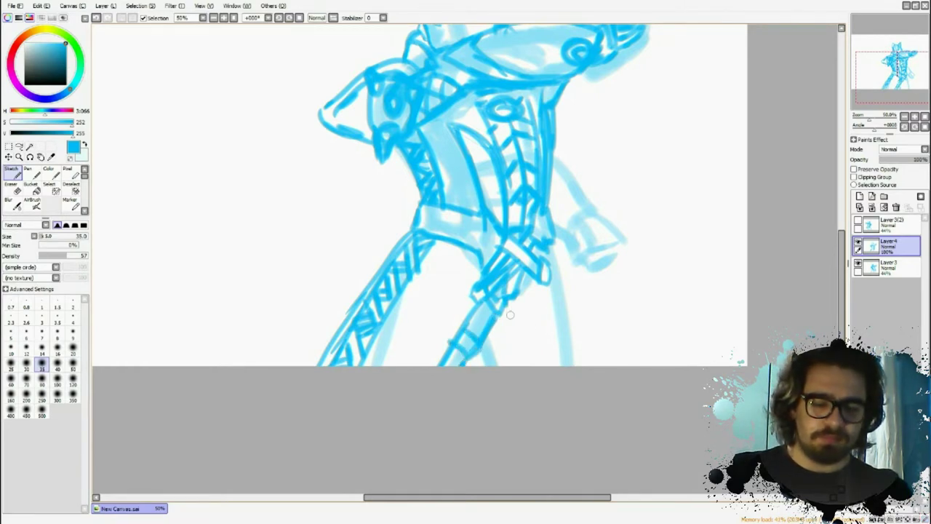
Step: Outline the far leg down to the canvas's lower edge and add curved bands across the inner thigh
mouse_move(507, 299)
mouse_down()
mouse_move(539, 285)
mouse_move(565, 363)
mouse_up()
drag(557, 254, 591, 362)
drag(575, 304, 591, 361)
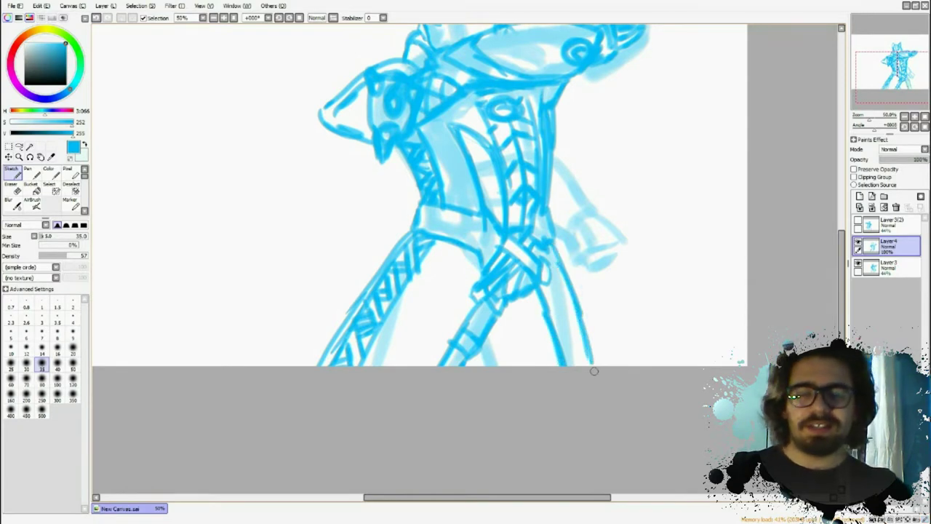
scroll(594, 371, down, 2)
scroll(594, 371, up, 2)
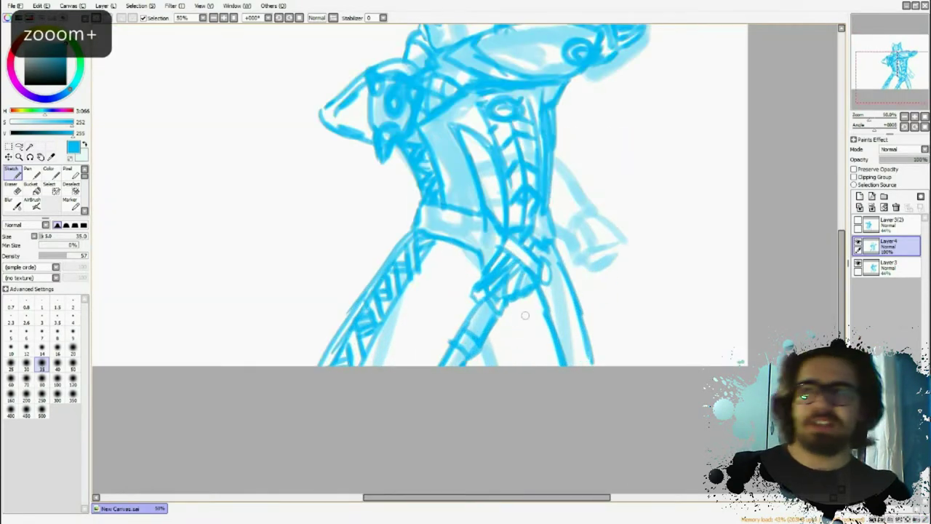
drag(547, 334, 500, 353)
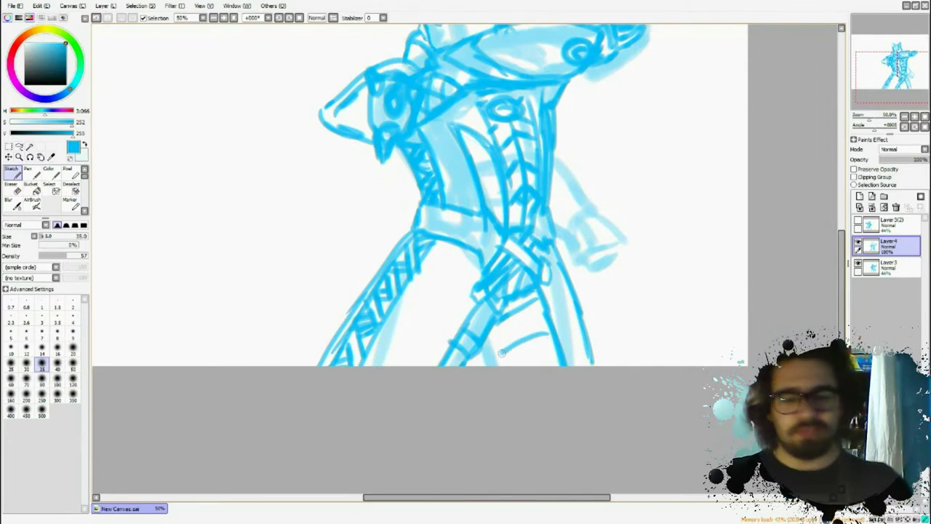
mouse_move(556, 354)
mouse_down()
mouse_move(511, 363)
mouse_move(521, 359)
mouse_up()
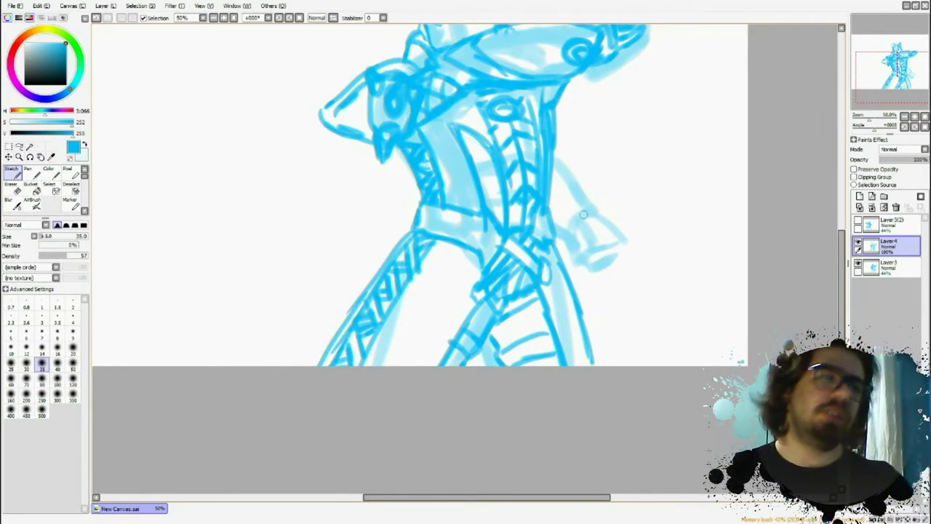
Step: Draw the lowered far arm beside the hip with a cuff line, a round forearm ornament and a clenched fist
mouse_move(611, 217)
mouse_down()
mouse_move(569, 220)
mouse_move(562, 241)
mouse_up()
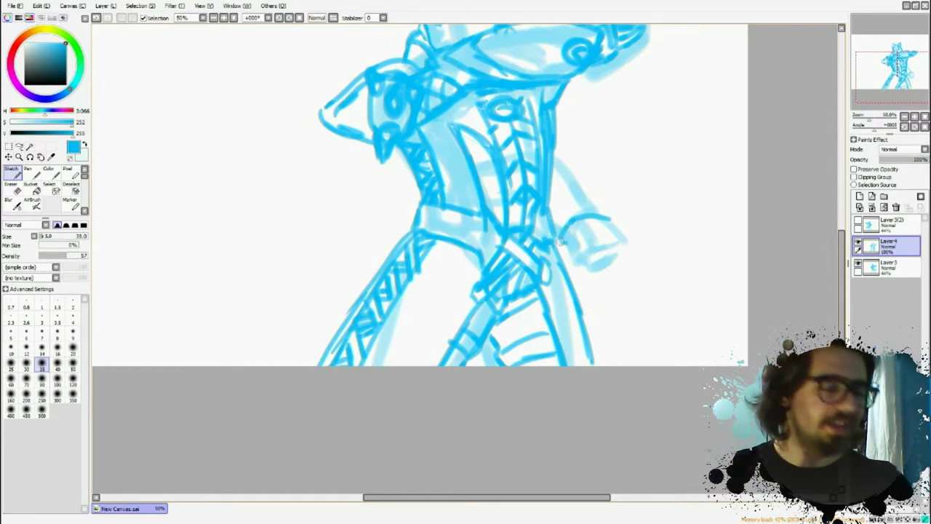
drag(610, 219, 605, 198)
mouse_move(569, 163)
mouse_down()
mouse_move(610, 215)
mouse_move(598, 191)
mouse_up()
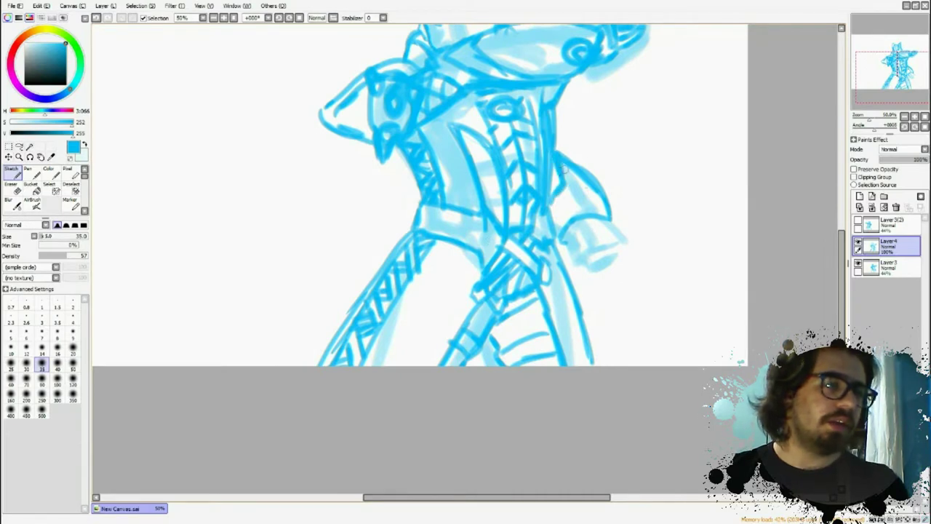
drag(571, 184, 553, 218)
mouse_move(587, 192)
mouse_down()
mouse_move(598, 208)
mouse_move(591, 197)
mouse_up()
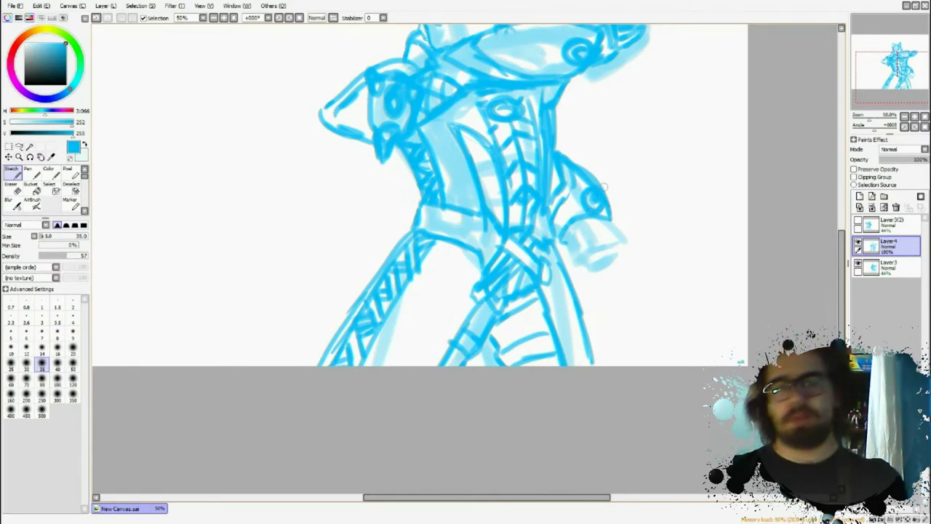
mouse_move(596, 225)
mouse_down()
mouse_move(591, 255)
mouse_move(573, 259)
mouse_move(567, 242)
mouse_up()
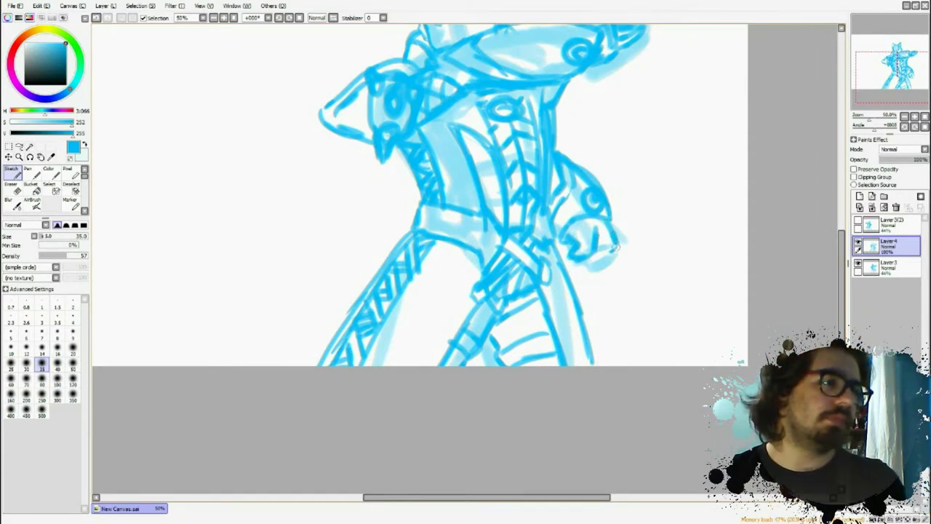
mouse_move(620, 237)
mouse_down()
mouse_move(602, 269)
mouse_move(578, 266)
mouse_move(608, 247)
mouse_move(569, 266)
mouse_up()
Step: Erase the detailed head lines on Layer 4, leaving the pale underlying head sketch
key(minus)
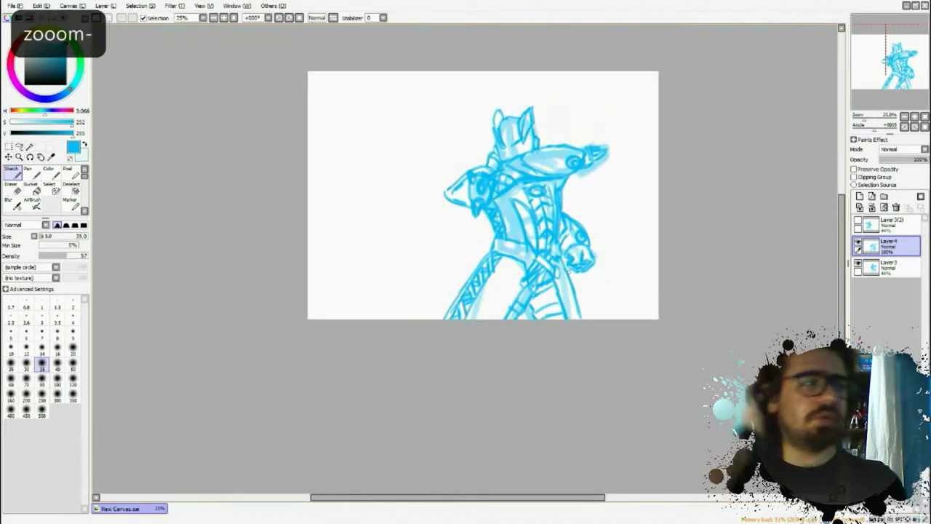
scroll(569, 270, up, 4)
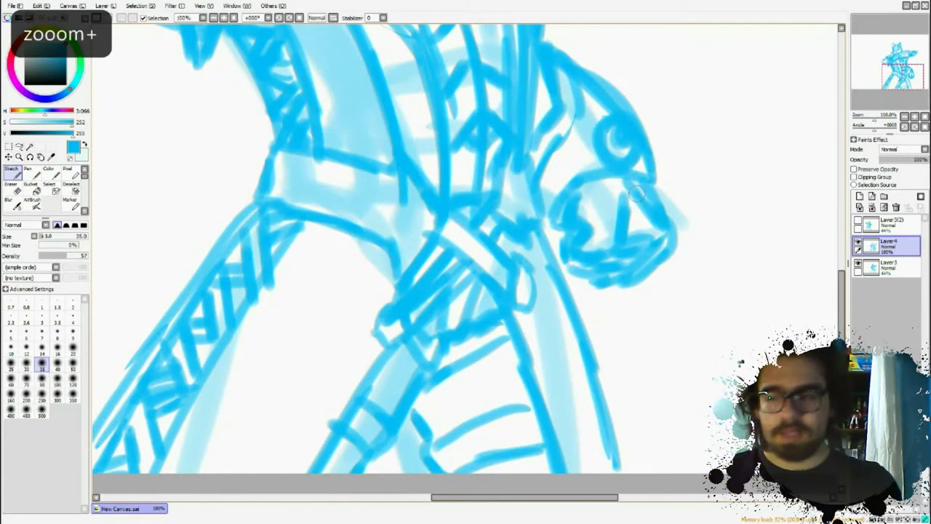
scroll(285, 387, down, 3)
key(plus)
key(plus)
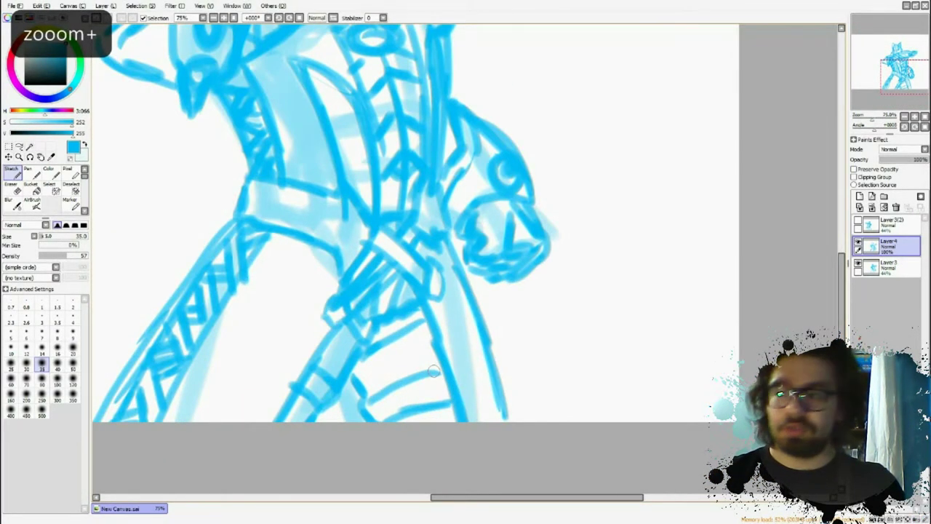
scroll(433, 371, up, 5)
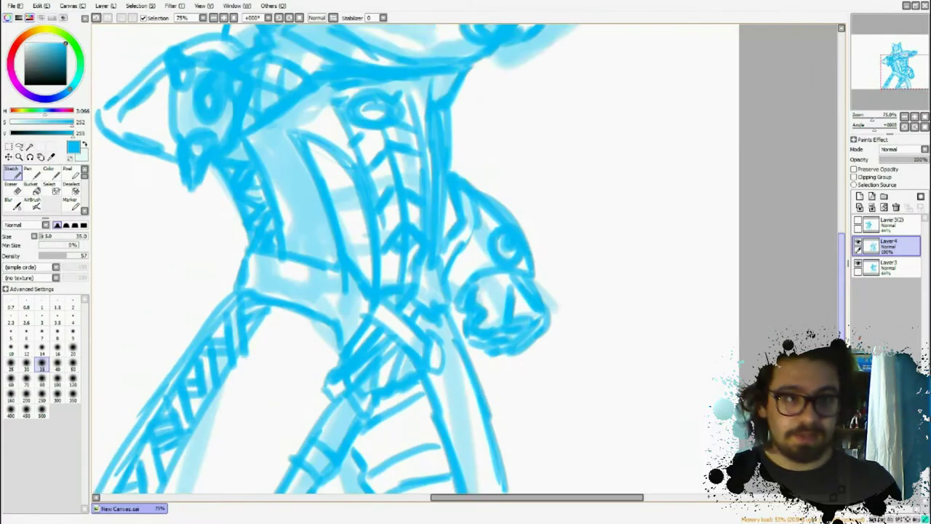
key(e)
mouse_move(371, 218)
mouse_down()
mouse_move(291, 175)
mouse_move(257, 220)
mouse_move(267, 259)
mouse_move(294, 227)
mouse_move(276, 258)
mouse_up()
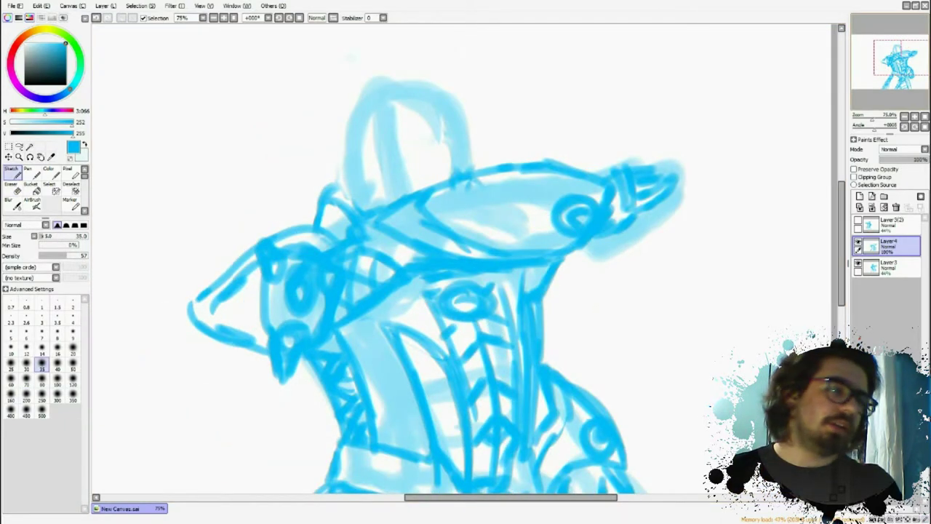
Step: Draw the helmet's pointed central crest and the curved horn rising on the side of the raised hand
mouse_move(391, 181)
mouse_down()
mouse_move(370, 155)
mouse_move(368, 117)
mouse_move(391, 163)
mouse_up()
mouse_move(411, 80)
mouse_down()
mouse_move(391, 153)
mouse_move(373, 172)
mouse_move(364, 131)
mouse_up()
mouse_move(377, 169)
mouse_down()
mouse_move(351, 144)
mouse_move(378, 88)
mouse_move(401, 73)
mouse_move(374, 78)
mouse_move(354, 134)
mouse_move(361, 153)
mouse_move(416, 152)
mouse_move(465, 102)
mouse_move(459, 109)
mouse_up()
mouse_move(452, 60)
mouse_down()
mouse_move(466, 100)
mouse_move(461, 80)
mouse_move(447, 132)
mouse_up()
mouse_move(404, 131)
mouse_down()
mouse_move(423, 112)
mouse_move(426, 71)
mouse_move(446, 37)
mouse_move(438, 49)
mouse_up()
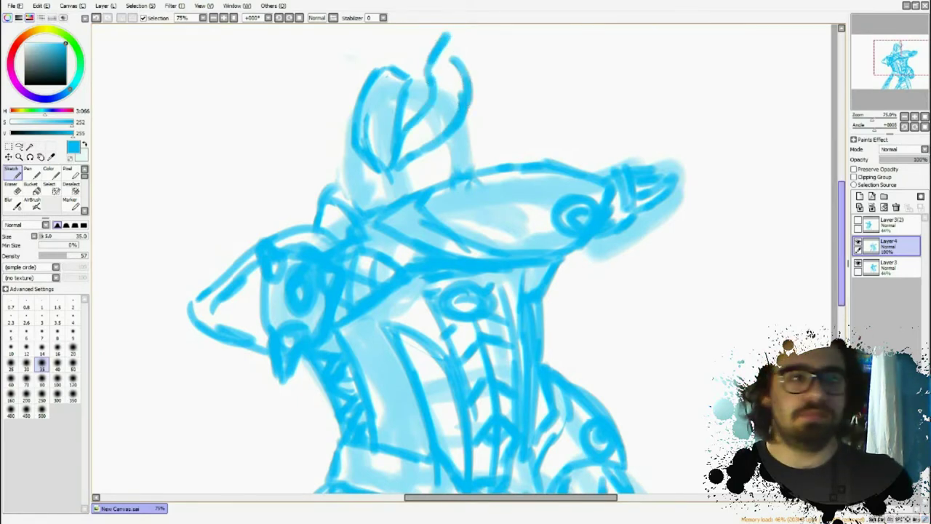
drag(842, 240, 842, 225)
mouse_move(454, 128)
mouse_down()
mouse_move(455, 87)
mouse_move(433, 121)
mouse_up()
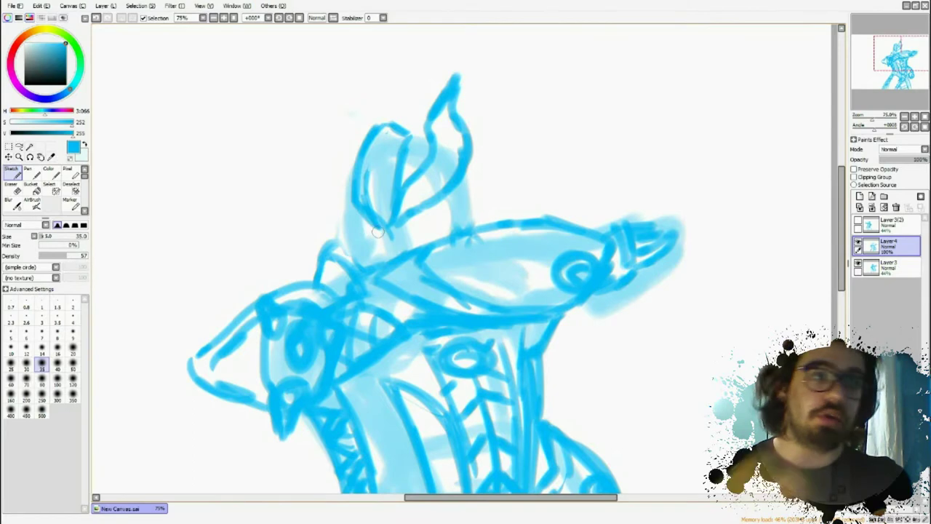
Step: Add the matching curved horn on the helmet's other side and close the crest's upper edge between the horns
drag(379, 232, 337, 209)
mouse_move(339, 155)
mouse_down()
mouse_move(320, 186)
mouse_move(344, 203)
mouse_move(345, 133)
mouse_up()
mouse_move(359, 164)
mouse_down()
mouse_move(340, 92)
mouse_move(334, 153)
mouse_up()
drag(413, 139, 427, 134)
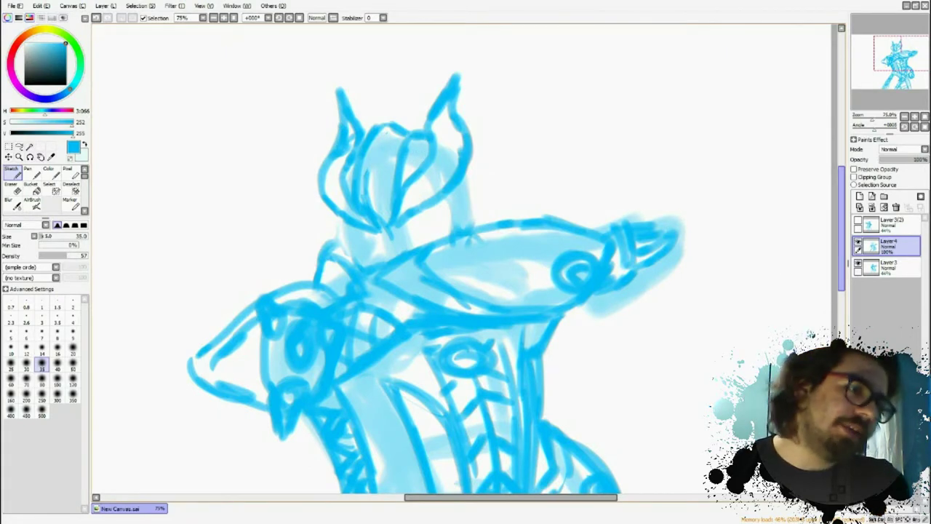
Step: Draw the narrowed eyes, the ear and the angled mask lines under the helmet
drag(842, 268, 841, 276)
mouse_move(452, 172)
mouse_down()
mouse_move(449, 196)
mouse_move(456, 166)
mouse_move(478, 194)
mouse_move(403, 207)
mouse_move(397, 218)
mouse_move(388, 189)
mouse_move(357, 209)
mouse_move(368, 210)
mouse_move(361, 197)
mouse_move(371, 215)
mouse_move(337, 192)
mouse_move(357, 231)
mouse_up()
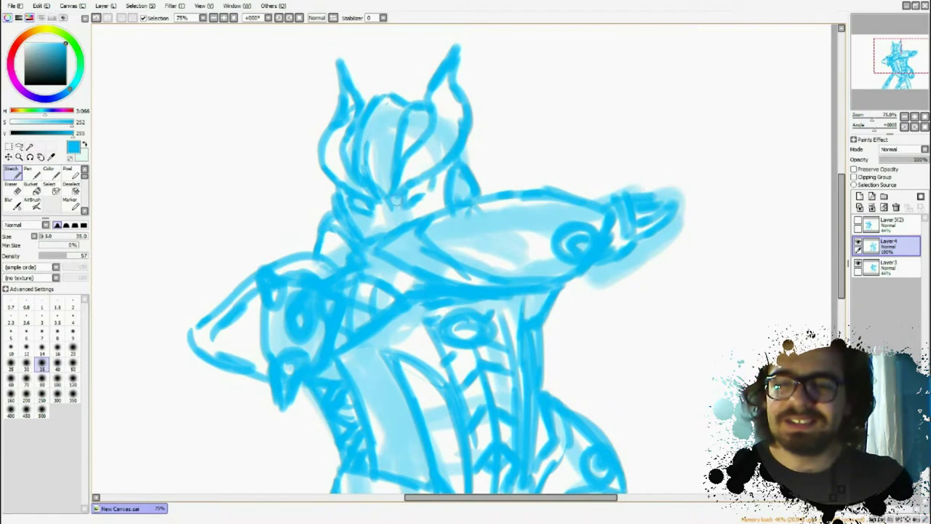
mouse_move(409, 190)
mouse_down()
mouse_move(392, 231)
mouse_move(373, 209)
mouse_move(392, 230)
mouse_up()
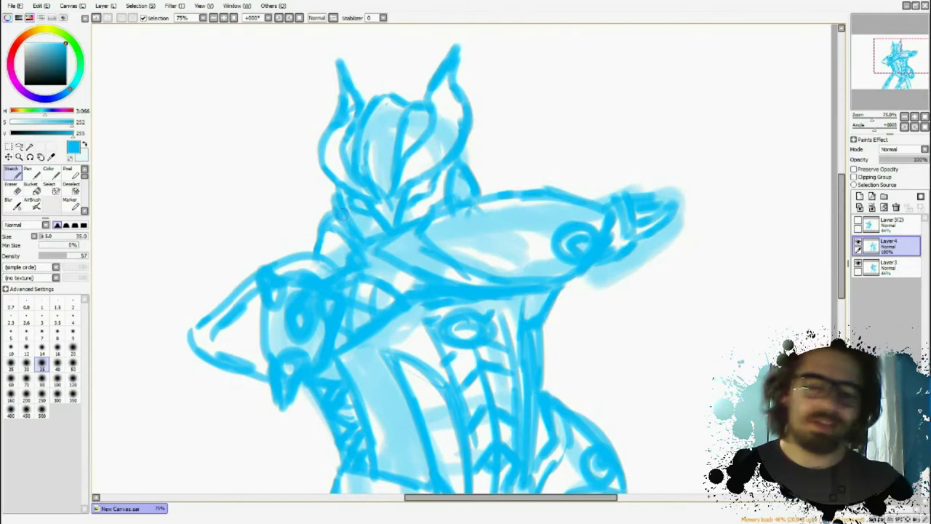
drag(340, 211, 355, 226)
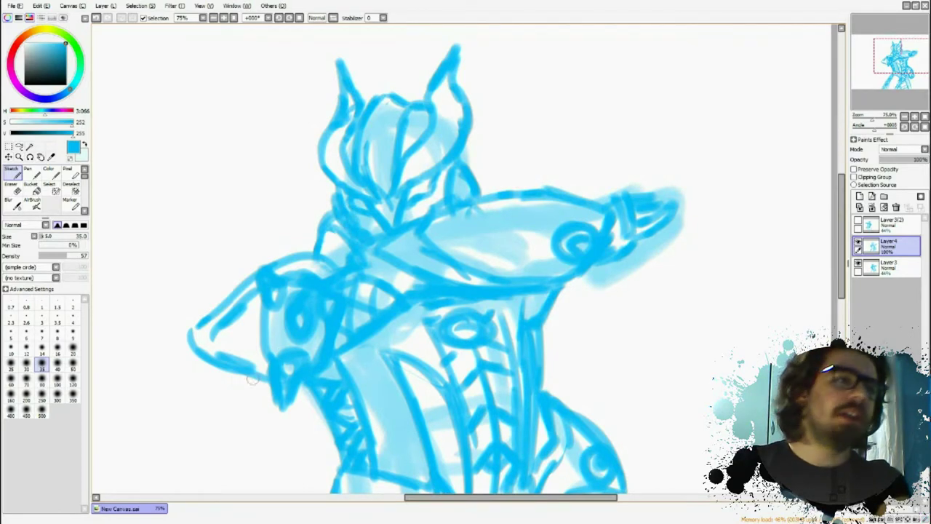
Step: Check the mirrored base figures with Layer 4 hidden, and delete the Layer 3(2) copy from the drawing
key(ctrl+minus)
key(ctrl+plus)
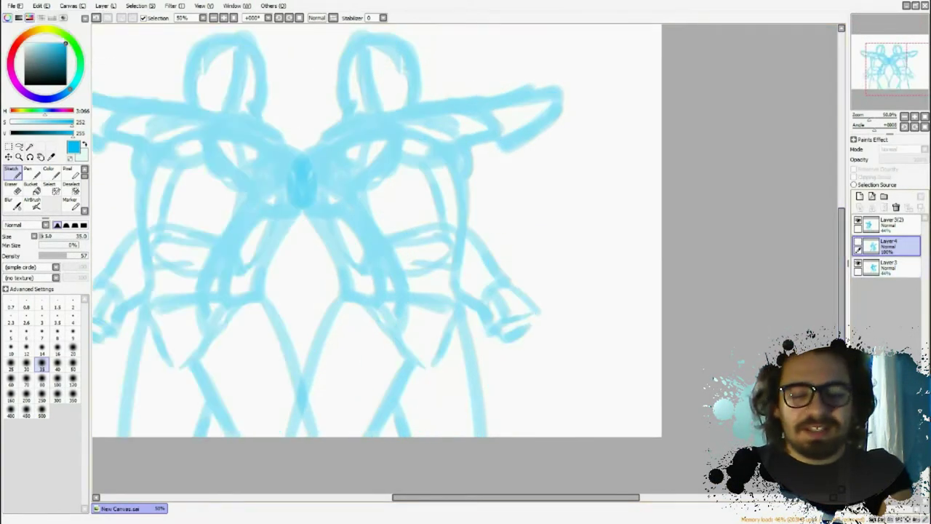
key(ctrl+minus)
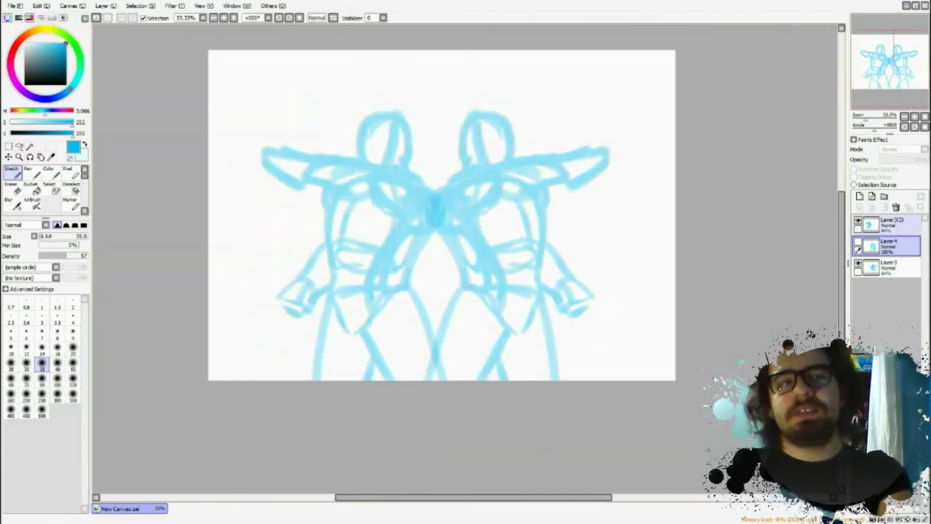
click(887, 225)
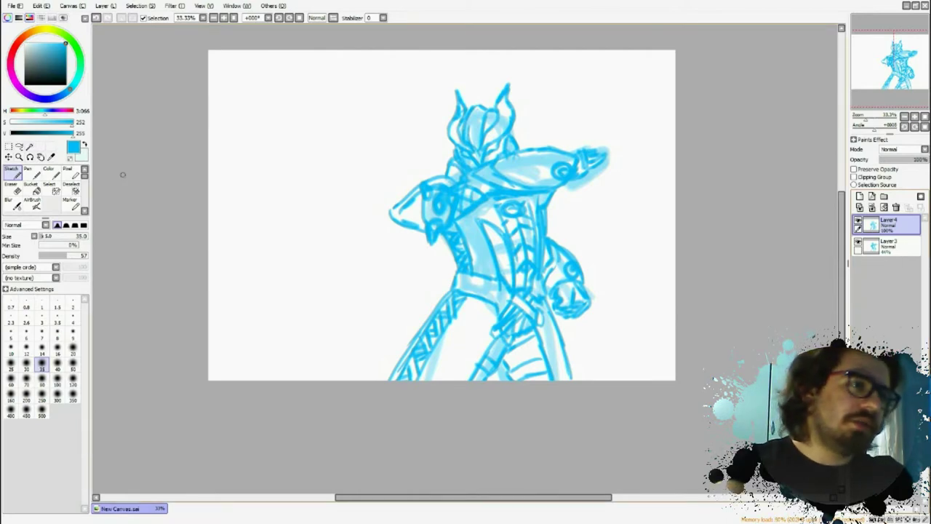
Step: Remove the base sketch on Layer 3 and add a new empty layer above Layer 4 for the ink lines
key(ctrl+plus)
key(ctrl+minus)
key(ctrl+plus)
scroll(717, 312, up, 1)
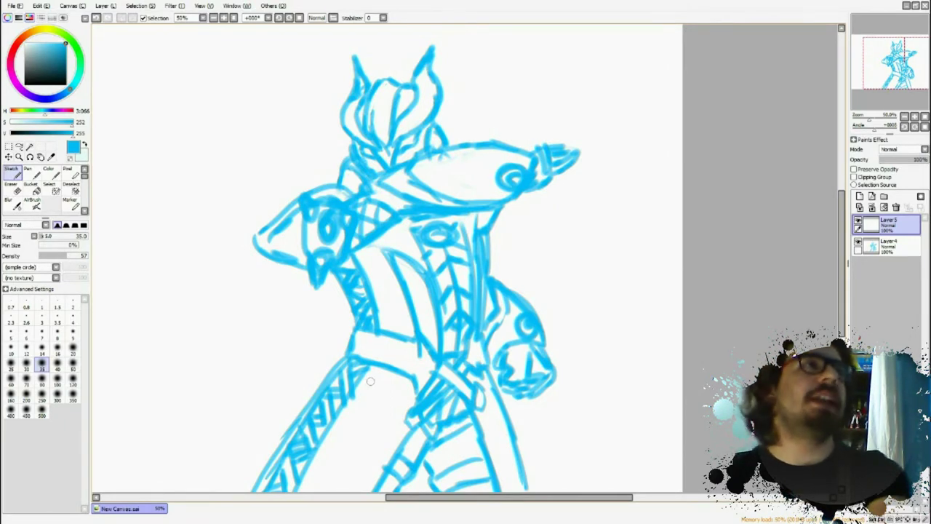
drag(425, 497, 398, 497)
Step: Ink the helmet's curved horn on the raised-hand side as a closed black outline on Layer 5, using the Pen at size 25
click(31, 171)
click(11, 134)
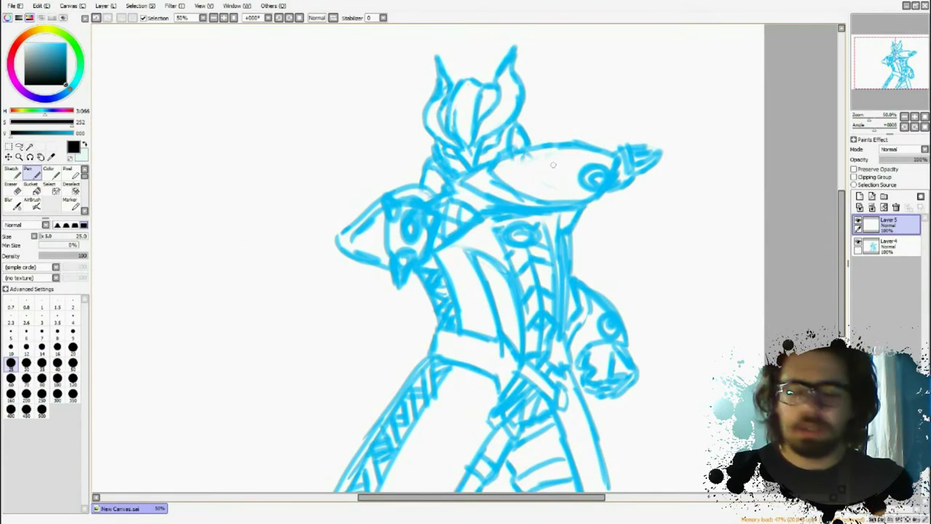
scroll(478, 189, up, 1)
drag(841, 251, 841, 233)
scroll(677, 328, up, 1)
scroll(793, 327, up, 1)
drag(550, 498, 493, 498)
click(836, 225)
key(ctrl+z)
drag(841, 225, 841, 212)
mouse_move(624, 34)
mouse_down()
mouse_move(574, 128)
mouse_move(561, 186)
mouse_move(537, 213)
mouse_move(530, 288)
mouse_up()
key(ctrl+z)
mouse_move(532, 221)
mouse_down()
mouse_move(541, 271)
mouse_move(530, 276)
mouse_move(549, 289)
mouse_move(621, 249)
mouse_move(645, 208)
mouse_move(624, 128)
mouse_move(623, 36)
mouse_up()
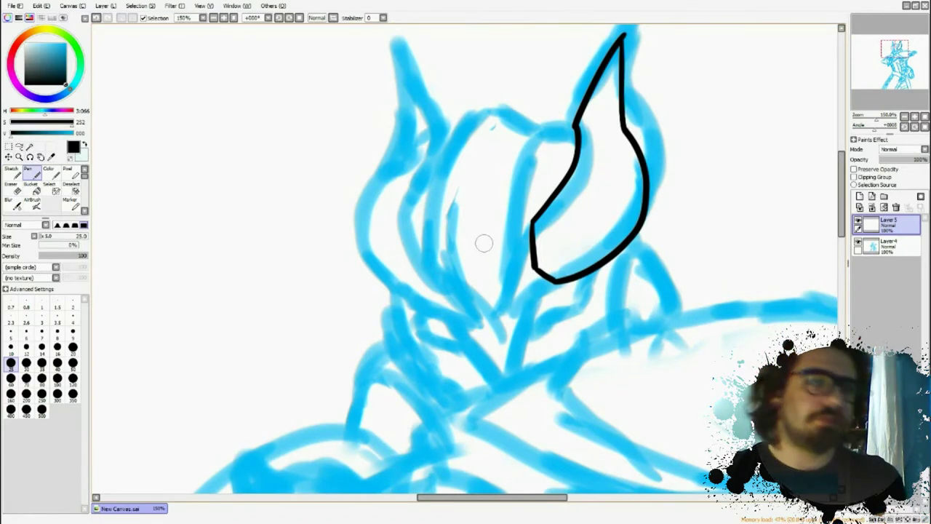
Step: Ink the helmet's pointed central crest and its edge to the horn, adding thin accent lines inside and below the crest
drag(593, 246, 586, 218)
key(ctrl+z)
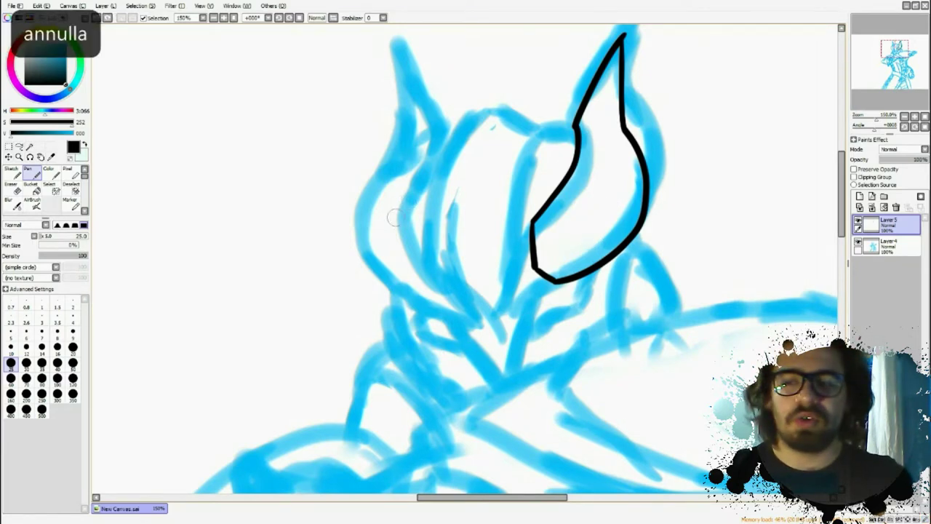
mouse_move(575, 129)
mouse_down()
mouse_move(533, 123)
mouse_move(545, 114)
mouse_move(510, 161)
mouse_move(502, 272)
mouse_move(484, 327)
mouse_move(459, 313)
mouse_move(438, 271)
mouse_up()
key(ctrl+z)
mouse_move(544, 113)
mouse_down()
mouse_move(489, 82)
mouse_move(497, 80)
mouse_move(473, 94)
mouse_move(440, 164)
mouse_move(438, 260)
mouse_up()
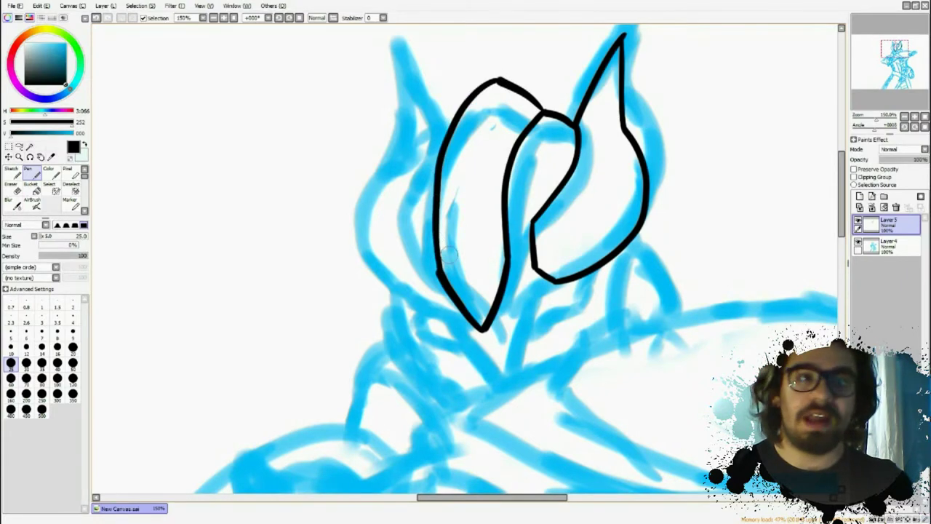
drag(499, 377, 456, 271)
mouse_move(497, 81)
mouse_down()
mouse_move(479, 102)
mouse_move(462, 156)
mouse_up()
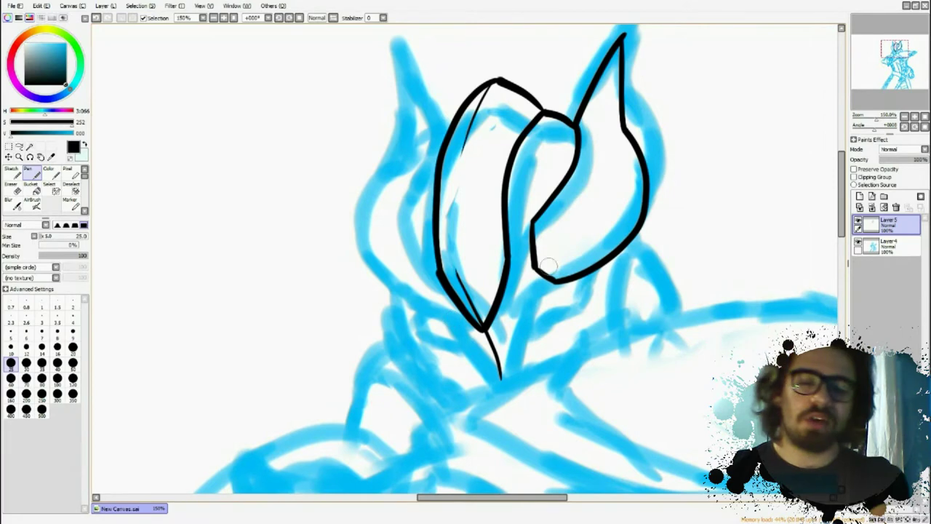
Step: Ink the angled mask edges converging below the crest and the curved horn on the helmet's other side
scroll(499, 227, down, 2)
mouse_move(558, 232)
mouse_down()
mouse_move(528, 261)
mouse_move(513, 327)
mouse_move(441, 257)
mouse_move(410, 242)
mouse_move(415, 192)
mouse_up()
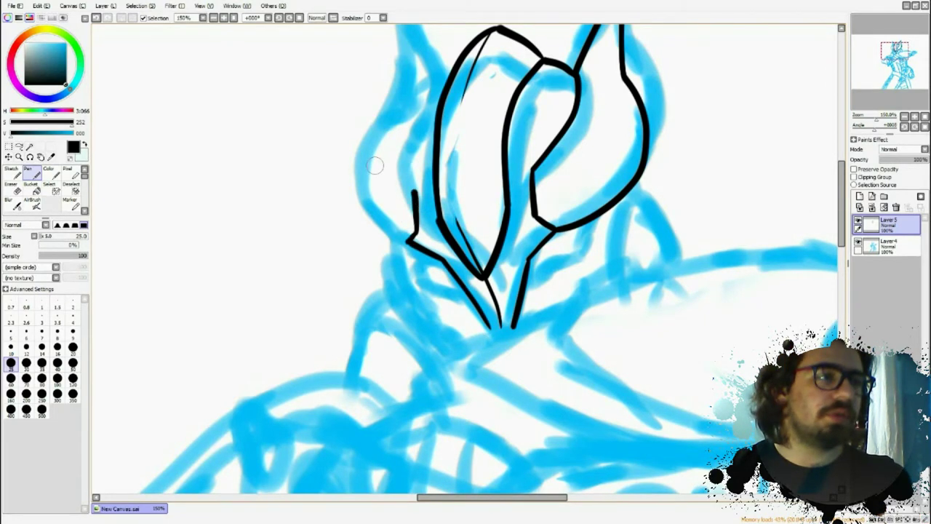
scroll(349, 179, up, 2)
mouse_move(435, 151)
mouse_down()
mouse_move(409, 185)
mouse_move(409, 264)
mouse_up()
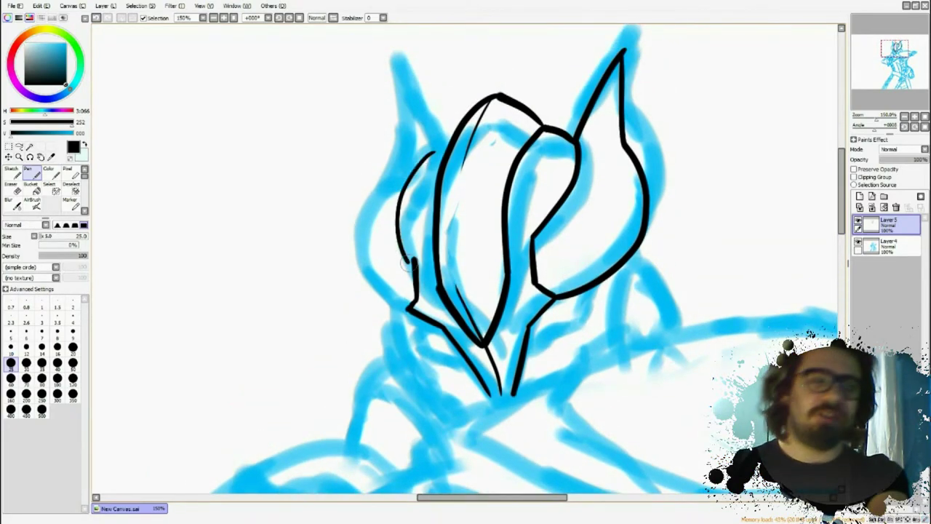
key(ctrl+z)
mouse_move(435, 148)
mouse_down()
mouse_move(405, 180)
mouse_move(411, 262)
mouse_up()
mouse_move(452, 129)
mouse_down()
mouse_move(415, 55)
mouse_move(415, 130)
mouse_move(395, 140)
mouse_move(366, 222)
mouse_move(374, 262)
mouse_move(408, 309)
mouse_move(390, 304)
mouse_move(364, 272)
mouse_move(367, 193)
mouse_move(411, 133)
mouse_up()
key(ctrl+z)
Step: Ink the two narrowed, angular eyes under the lower edges of the helmet
scroll(597, 106, down, 5)
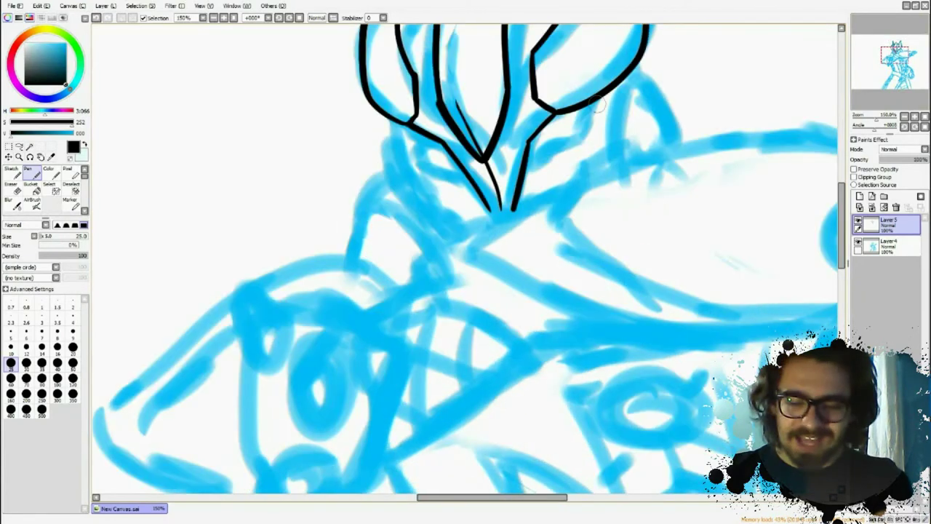
drag(607, 93, 536, 151)
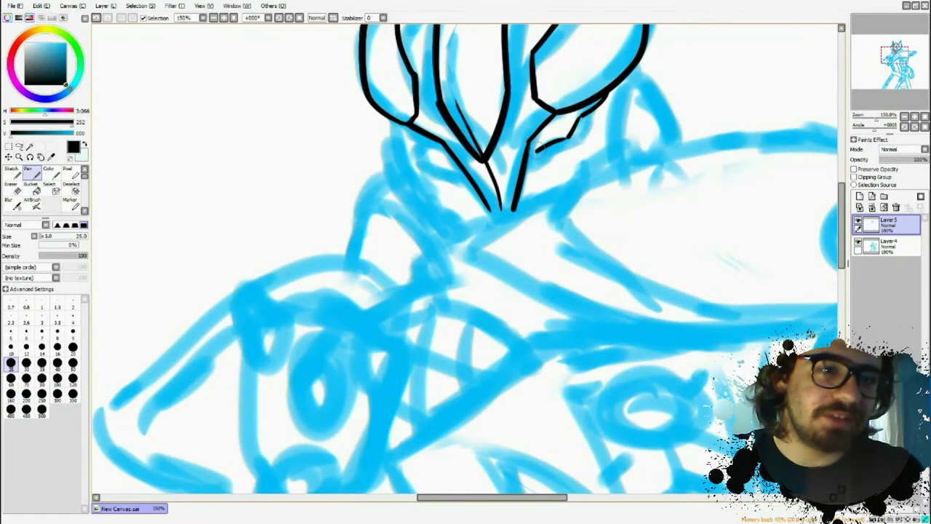
drag(537, 152, 525, 149)
drag(399, 126, 442, 161)
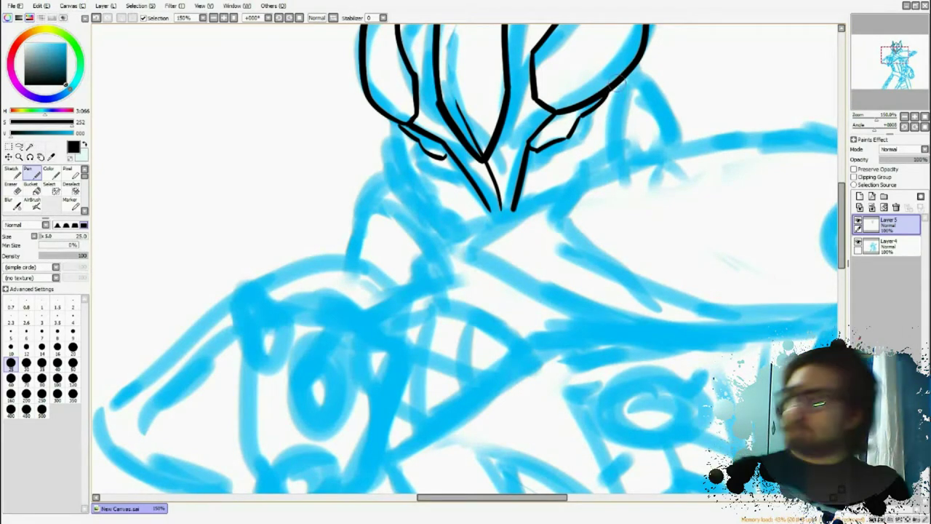
Step: Ink the pointed ear with its inner details and the jaw line on the raised-hand side of the head
drag(617, 87, 611, 168)
key(ctrl+z)
mouse_move(625, 79)
mouse_down()
mouse_move(609, 146)
mouse_move(566, 182)
mouse_up()
mouse_move(608, 154)
mouse_down()
mouse_move(642, 66)
mouse_move(676, 147)
mouse_up()
mouse_move(615, 111)
mouse_down()
mouse_move(637, 125)
mouse_move(658, 111)
mouse_move(638, 153)
mouse_up()
drag(643, 93, 633, 123)
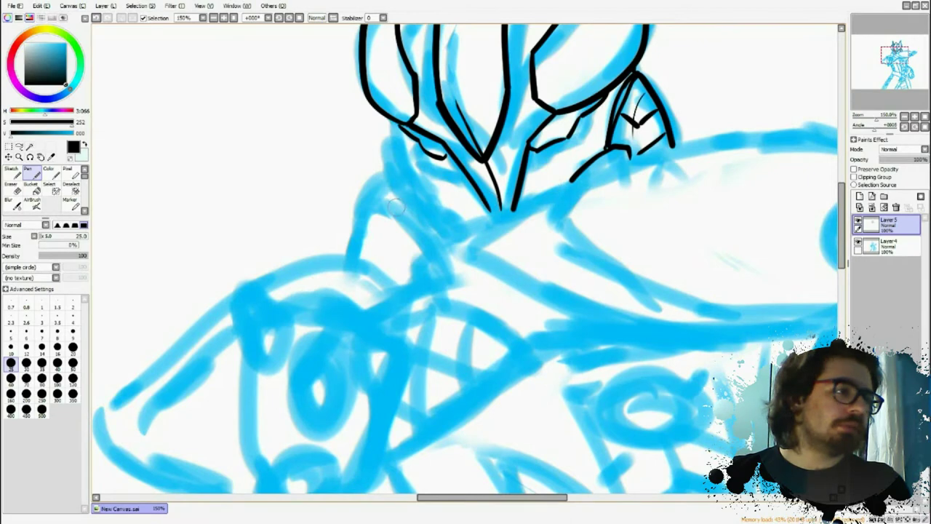
Step: Ink the bent cheek line running from under the far eye down towards the chin
drag(414, 168, 478, 209)
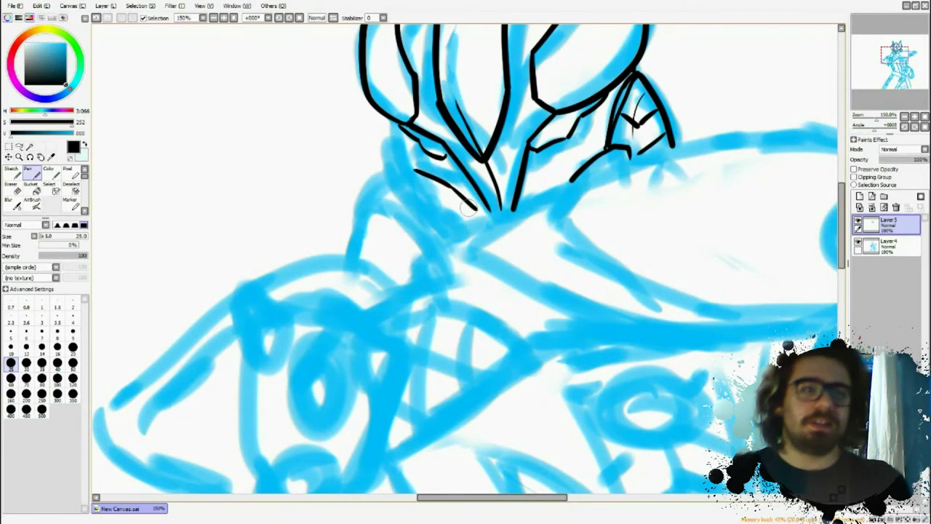
key(ctrl+z)
drag(449, 187, 473, 213)
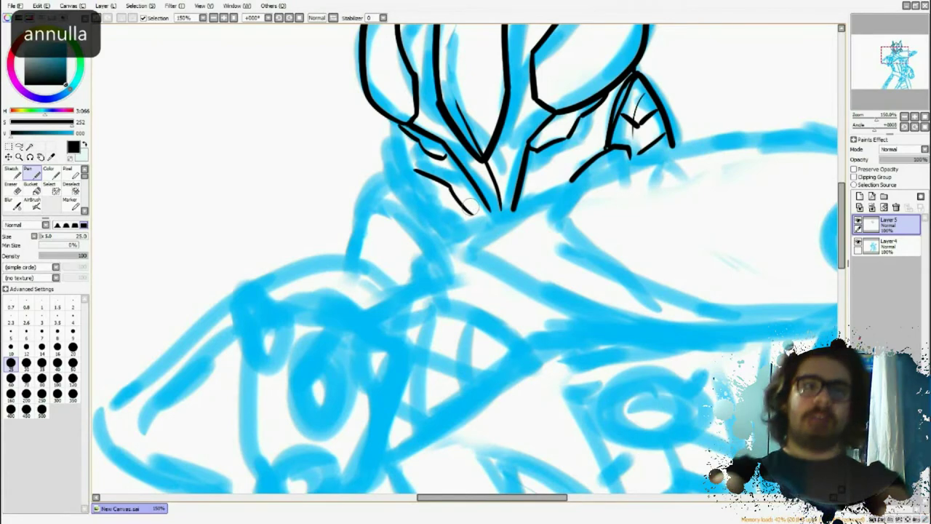
Step: Ink the round joint near the wrist of the raised arm as a small circle overlapping a larger one
scroll(398, 237, down, 1)
scroll(647, 340, up, 1)
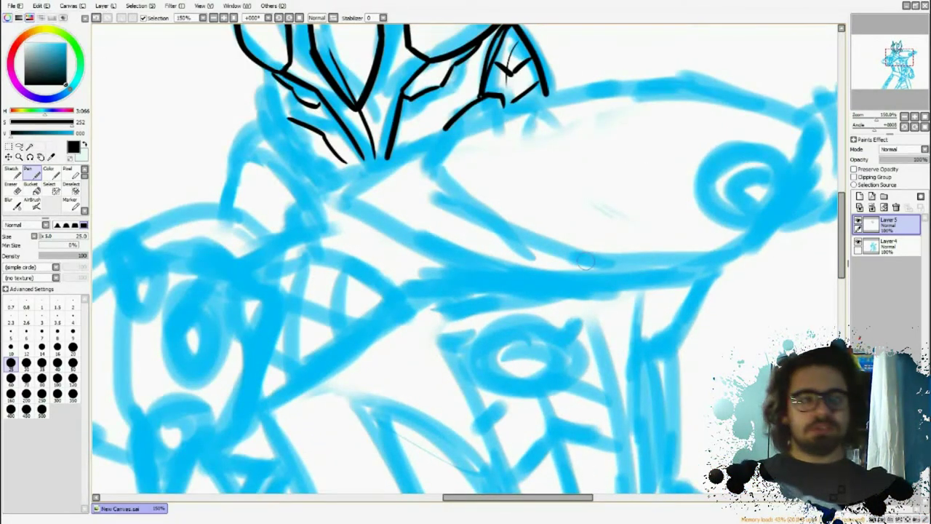
mouse_move(789, 173)
mouse_down()
mouse_move(763, 187)
mouse_move(754, 179)
mouse_move(791, 205)
mouse_move(771, 169)
mouse_move(789, 183)
mouse_up()
key(ctrl+z)
key(ctrl+z)
mouse_move(773, 220)
mouse_down()
mouse_move(740, 233)
mouse_move(743, 155)
mouse_up()
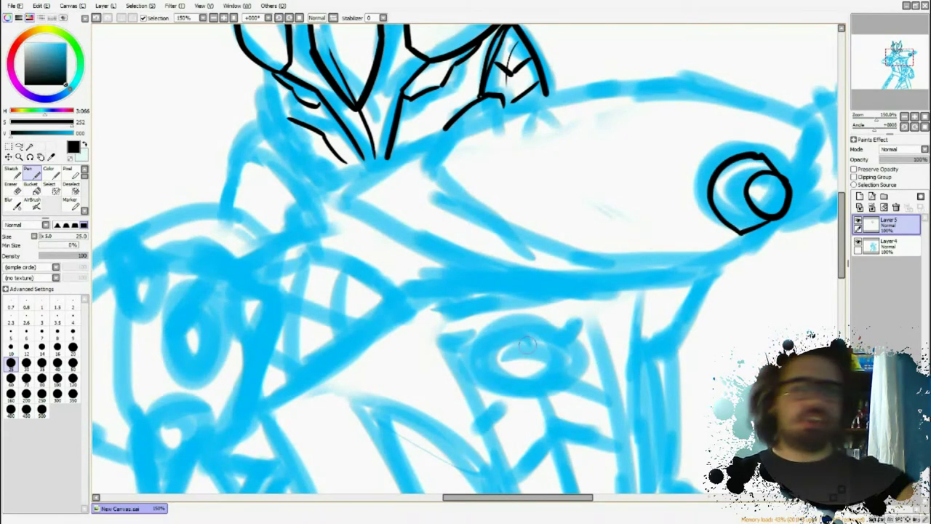
Step: Outline the raised arm's large pointed guard, extend the jaw line above it and ink the ear on the face's far side
mouse_move(822, 138)
mouse_down()
mouse_move(803, 192)
mouse_move(782, 223)
mouse_move(727, 258)
mouse_move(674, 274)
mouse_move(648, 273)
mouse_move(414, 175)
mouse_up()
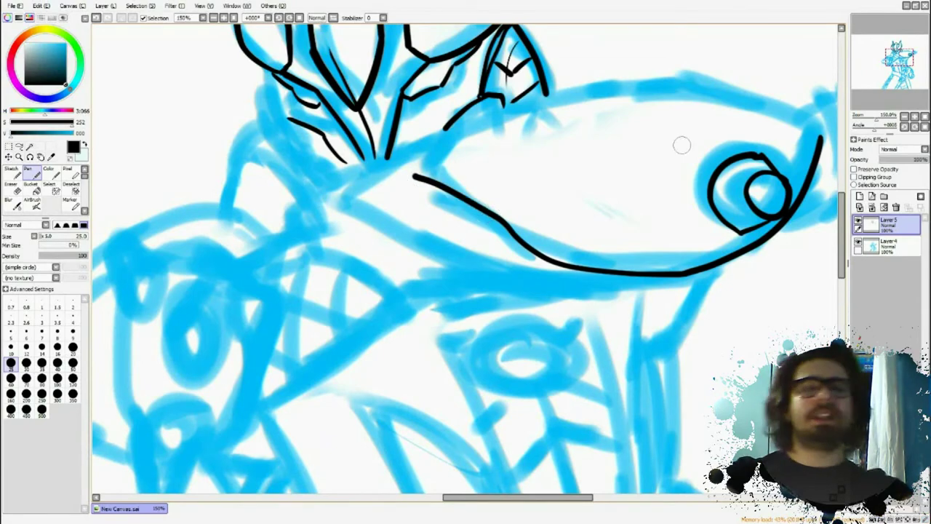
mouse_move(822, 138)
mouse_down()
mouse_move(783, 117)
mouse_move(675, 91)
mouse_move(621, 93)
mouse_move(515, 114)
mouse_move(431, 149)
mouse_move(417, 176)
mouse_up()
mouse_move(540, 77)
mouse_down()
mouse_move(502, 112)
mouse_move(502, 98)
mouse_move(480, 102)
mouse_move(444, 135)
mouse_up()
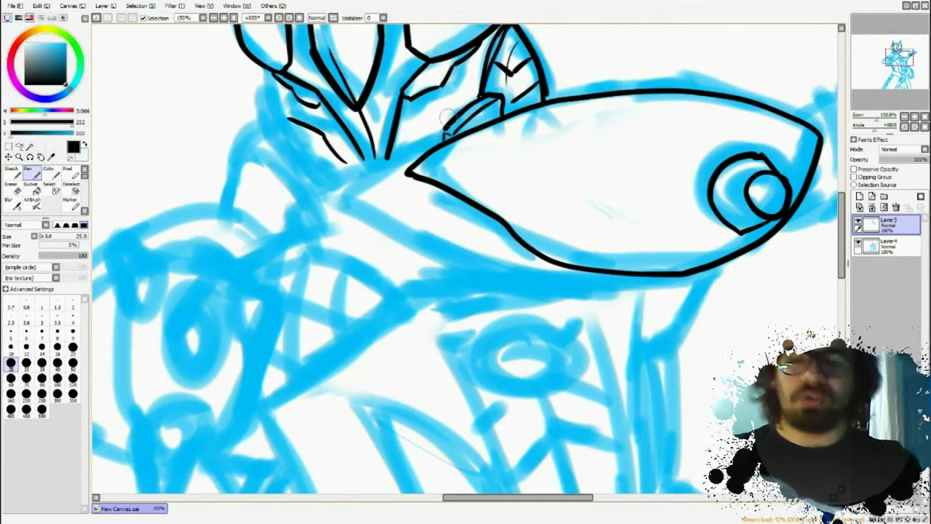
drag(444, 133, 410, 156)
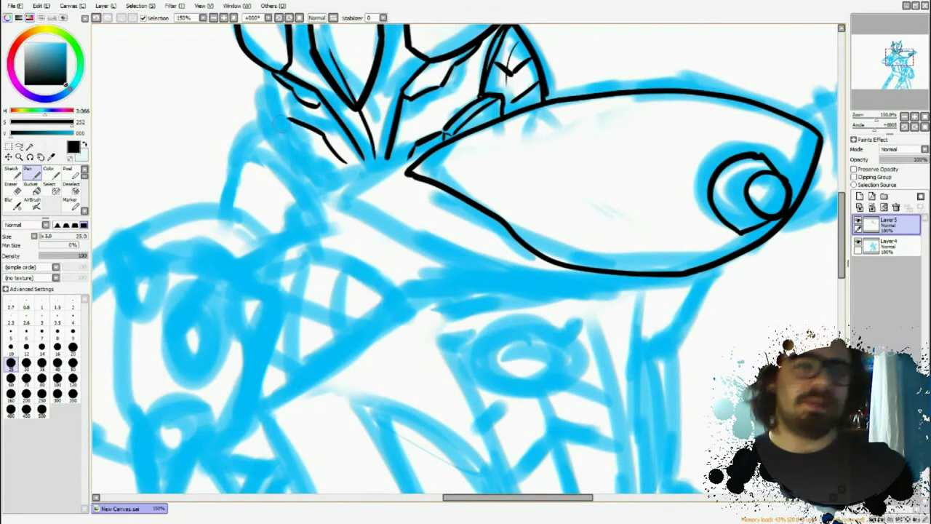
mouse_move(279, 114)
mouse_down()
mouse_move(297, 146)
mouse_move(286, 144)
mouse_move(294, 130)
mouse_move(270, 78)
mouse_move(262, 97)
mouse_move(277, 158)
mouse_up()
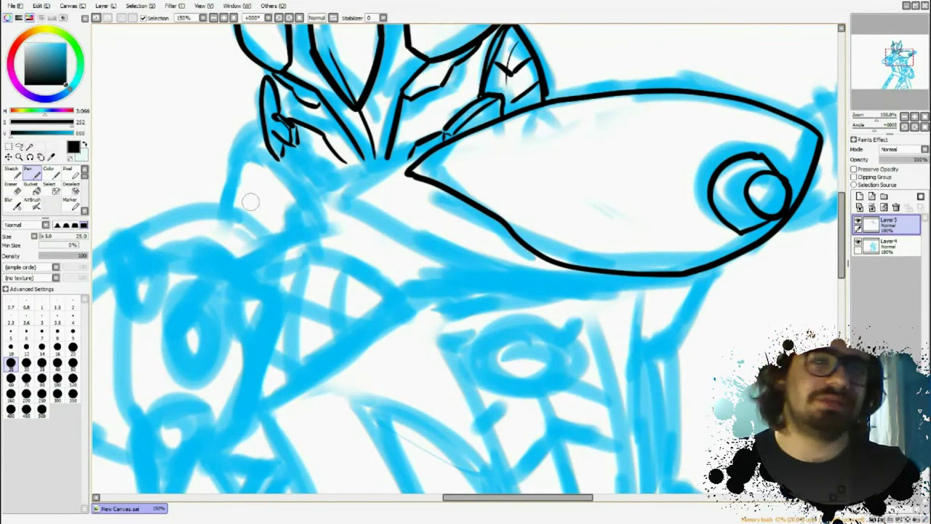
Step: Ink a second rim around the arm guard's lower edge, closing in a point beneath the chin
mouse_move(687, 282)
mouse_down()
mouse_move(634, 286)
mouse_move(534, 269)
mouse_move(495, 233)
mouse_up()
mouse_move(614, 285)
mouse_down()
mouse_move(520, 287)
mouse_move(341, 205)
mouse_up()
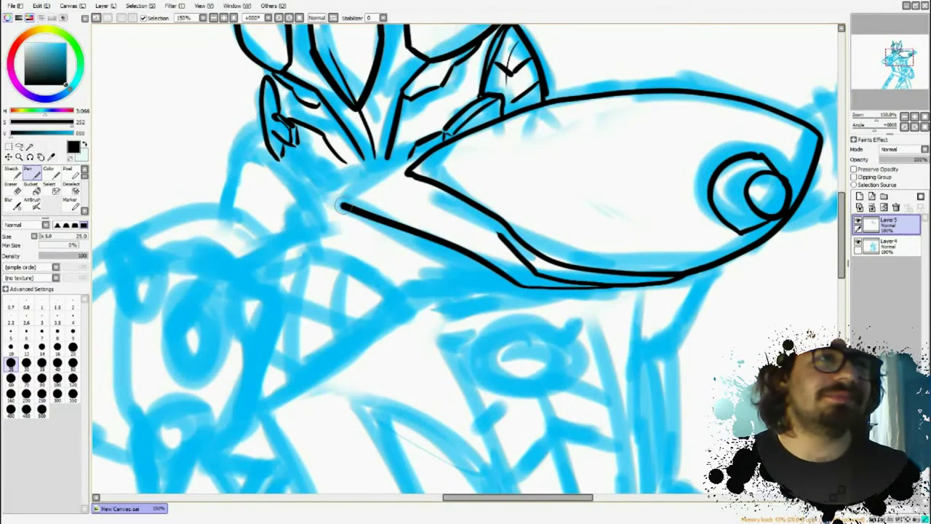
mouse_move(441, 137)
mouse_down()
mouse_move(371, 175)
mouse_move(341, 207)
mouse_up()
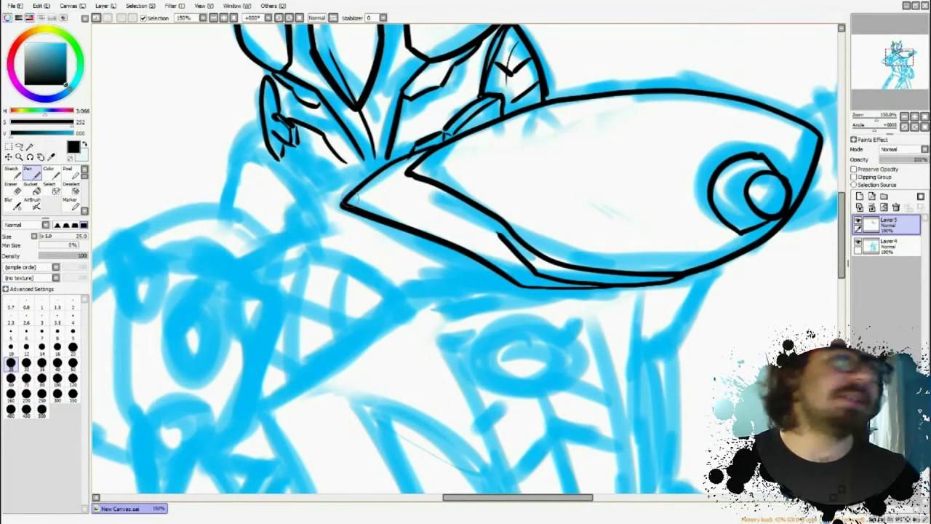
Step: Ink the angular plate behind the arm guard, from beneath the chin down to a point over the chest
key(e)
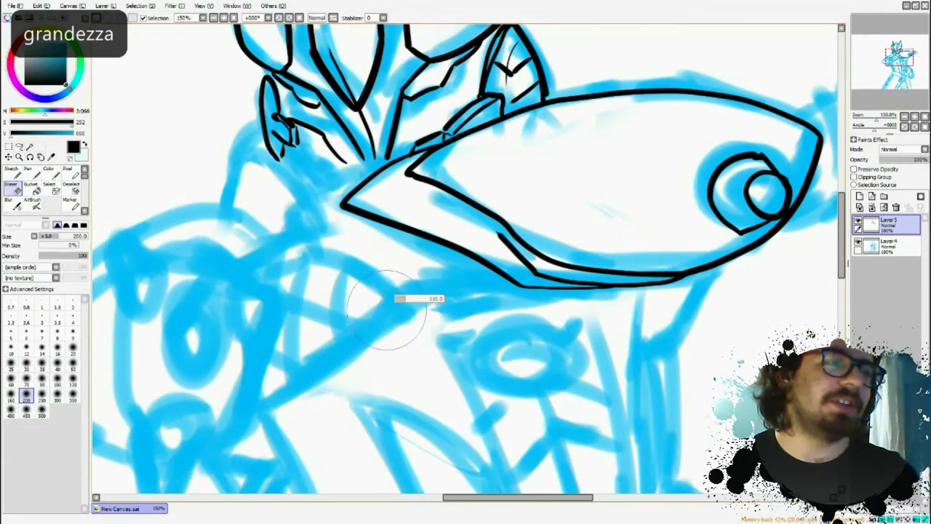
drag(422, 293, 403, 301)
key(n)
drag(509, 281, 412, 296)
key(ctrl+z)
mouse_move(511, 280)
mouse_down()
mouse_move(399, 304)
mouse_move(310, 255)
mouse_up()
mouse_move(384, 161)
mouse_down()
mouse_move(314, 191)
mouse_move(306, 207)
mouse_move(301, 195)
mouse_move(308, 256)
mouse_up()
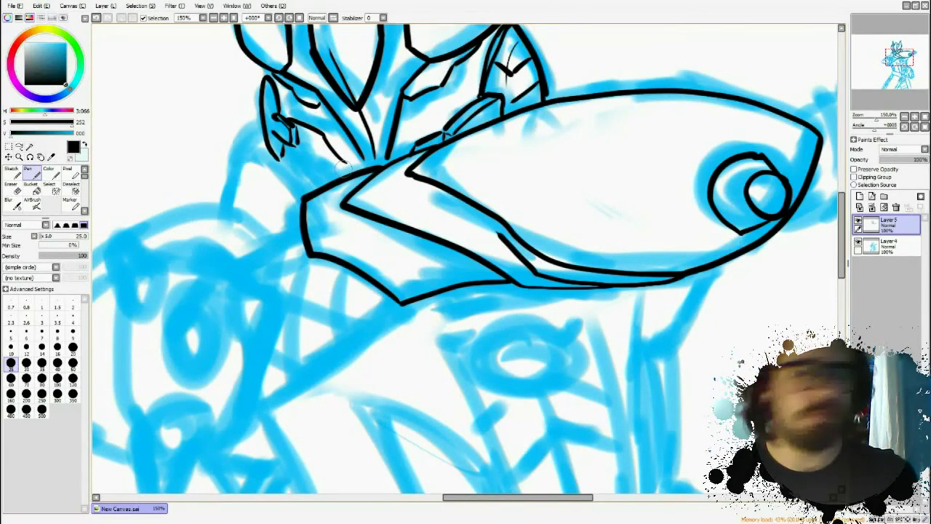
Step: Erase the bent cheek line beside the far ear and redraw it down to the arm plate
key(e)
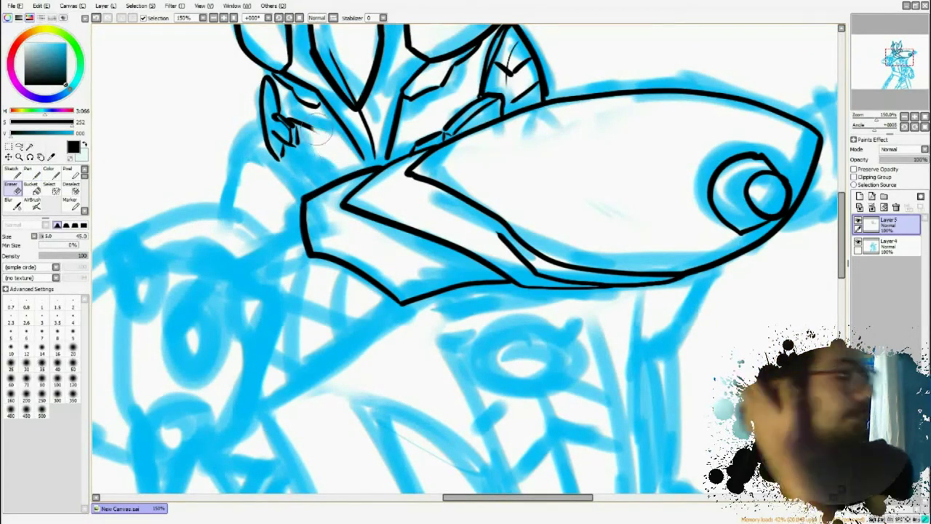
key(n)
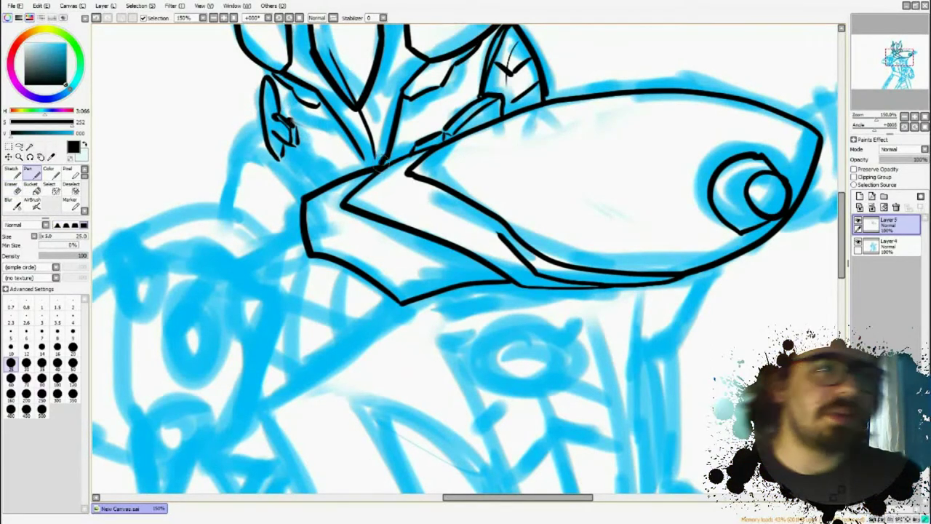
drag(291, 124, 343, 182)
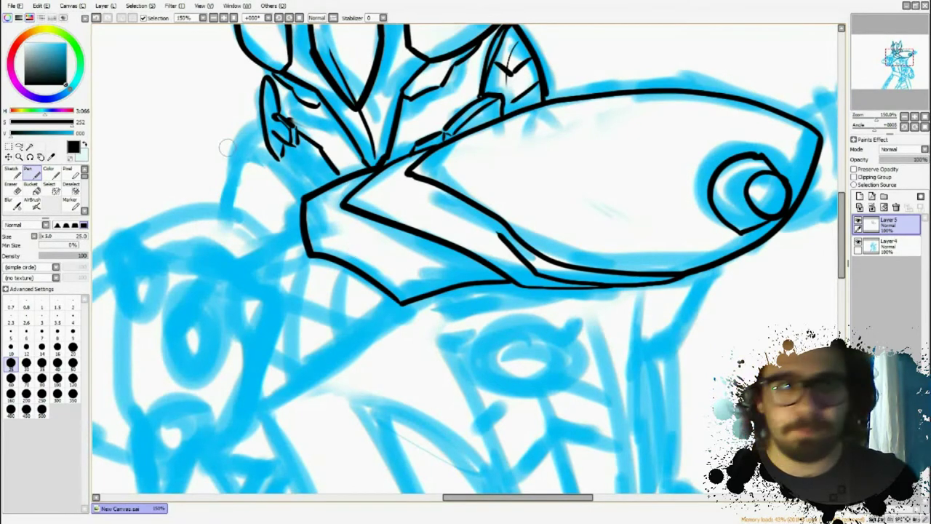
Step: Ink the raised collar beside the far ear, with a small round clasp where it meets the arm plate
drag(303, 193, 249, 154)
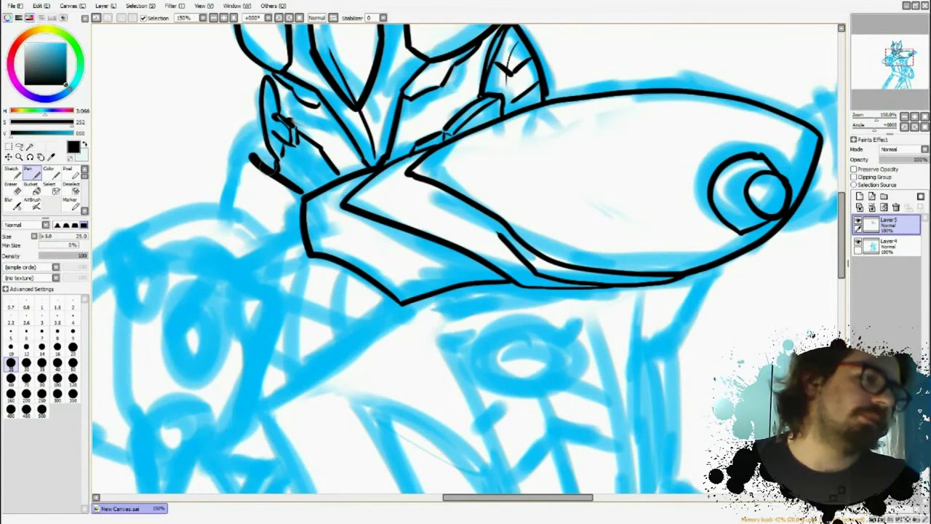
mouse_move(308, 182)
mouse_down()
mouse_move(309, 191)
mouse_move(295, 174)
mouse_move(284, 181)
mouse_move(296, 175)
mouse_move(249, 133)
mouse_move(221, 201)
mouse_up()
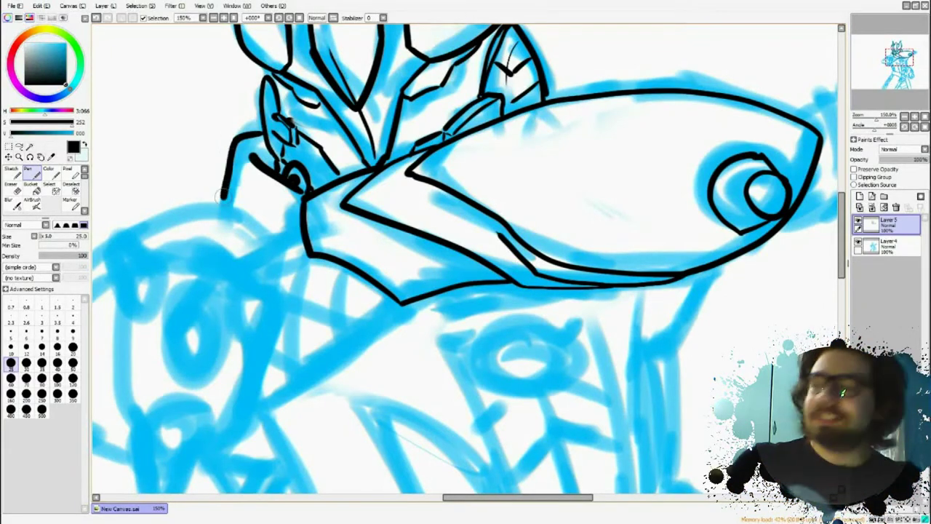
drag(295, 211, 291, 227)
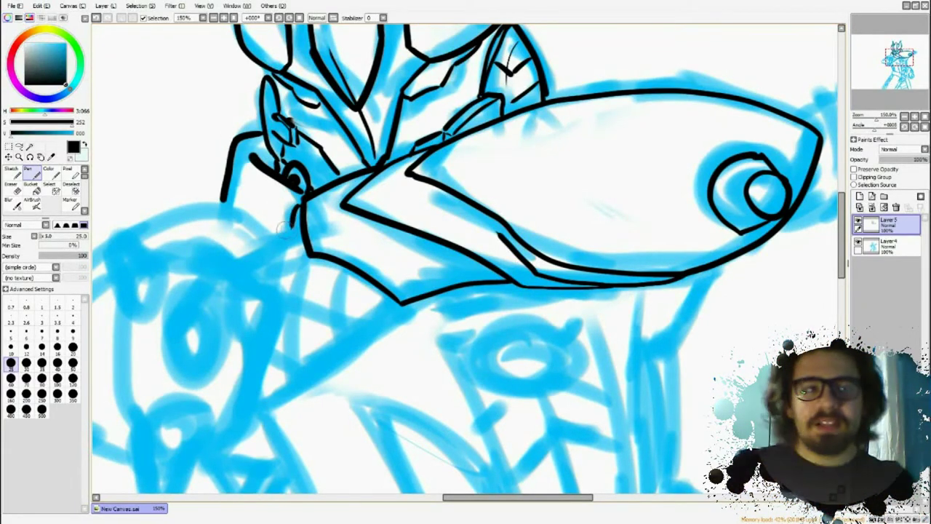
Step: Ink the hand's lower edge and lowest finger beyond the arm guard, with a studded band across the back of the hand
scroll(227, 153, down, 2)
scroll(496, 136, up, 2)
mouse_move(645, 239)
mouse_down()
mouse_move(726, 206)
mouse_move(724, 187)
mouse_move(655, 231)
mouse_up()
mouse_move(733, 187)
mouse_down()
mouse_move(811, 138)
mouse_move(800, 157)
mouse_move(734, 194)
mouse_up()
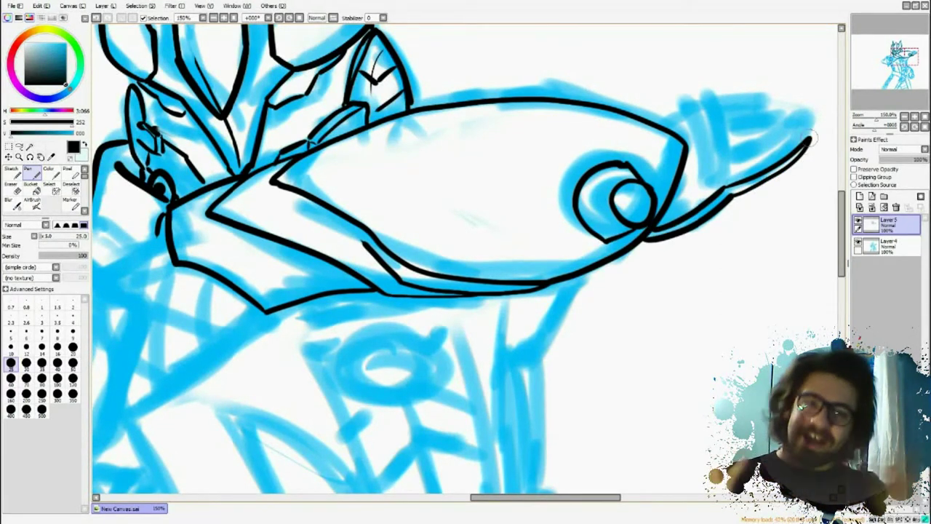
mouse_move(810, 135)
mouse_down()
mouse_move(793, 131)
mouse_move(730, 155)
mouse_up()
mouse_move(700, 101)
mouse_down()
mouse_move(728, 163)
mouse_move(675, 111)
mouse_move(707, 140)
mouse_up()
mouse_move(697, 105)
mouse_down()
mouse_move(680, 117)
mouse_move(691, 122)
mouse_move(651, 127)
mouse_up()
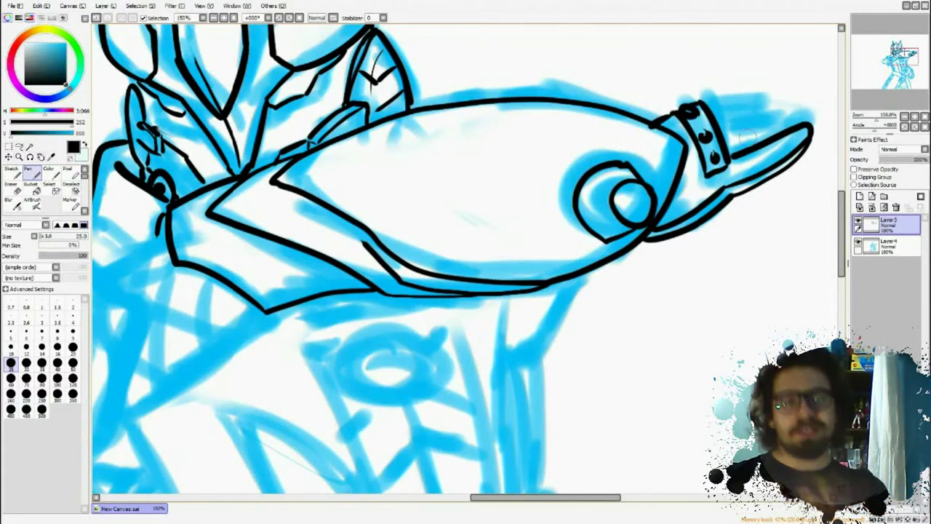
mouse_move(726, 138)
mouse_down()
mouse_move(805, 106)
mouse_move(813, 125)
mouse_move(707, 115)
mouse_up()
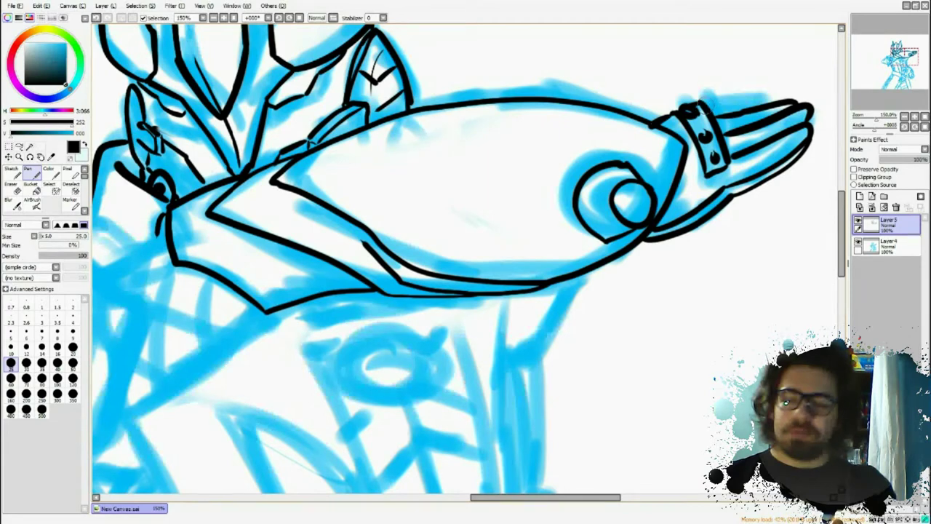
drag(772, 100, 700, 103)
key(e)
mouse_move(806, 100)
mouse_down()
mouse_move(771, 103)
mouse_move(809, 109)
mouse_move(740, 111)
mouse_up()
key(n)
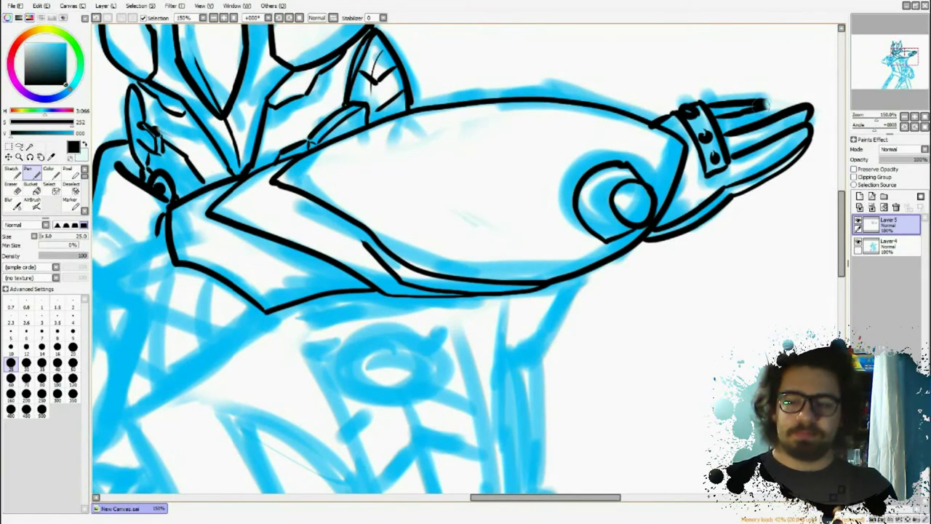
key(e)
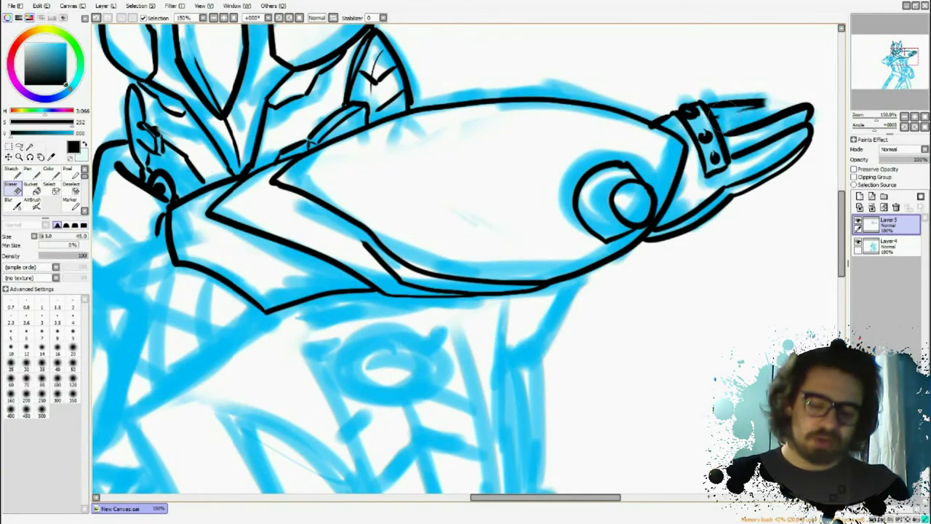
mouse_move(736, 129)
mouse_down()
mouse_move(808, 109)
mouse_move(741, 113)
mouse_move(755, 98)
mouse_move(717, 101)
mouse_up()
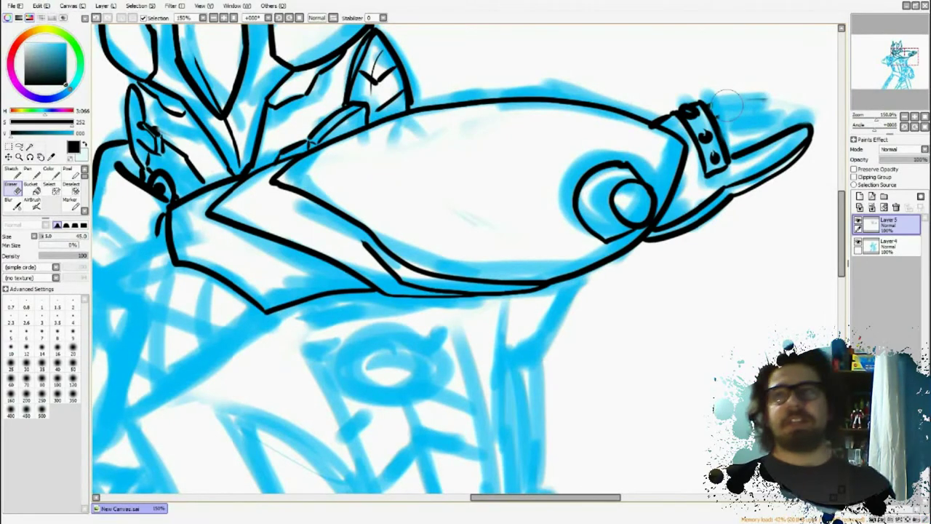
key(ctrl+z)
key(ctrl+z)
key(ctrl+z)
key(ctrl+z)
key(ctrl+z)
key(ctrl+z)
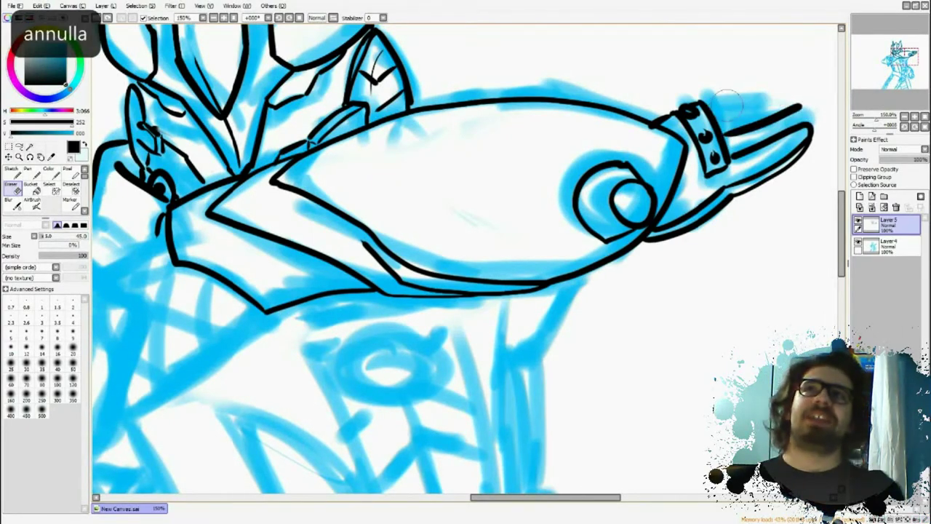
Step: Ink the two upper fingers tapering outward from the studded band, plus a small rounded thumb beneath the hand
key(n)
mouse_move(720, 119)
mouse_down()
mouse_move(814, 135)
mouse_move(824, 115)
mouse_up()
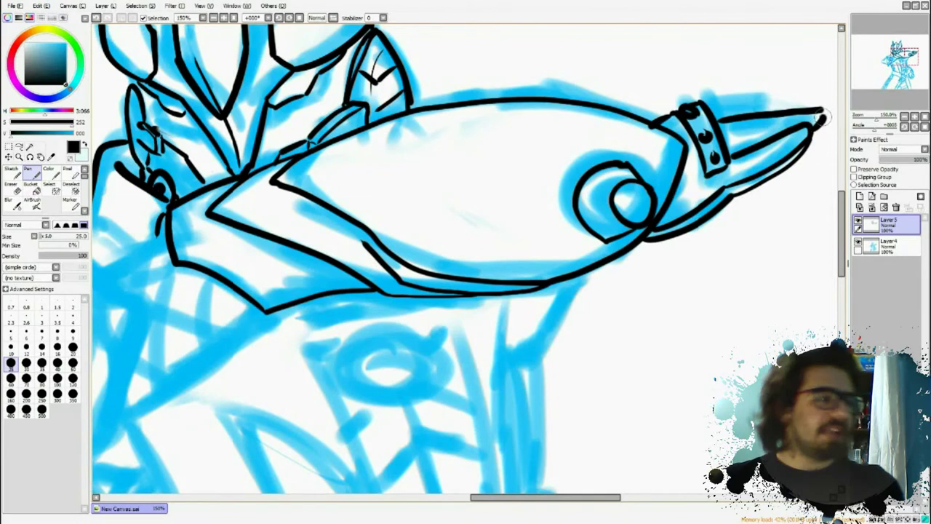
drag(771, 134, 729, 152)
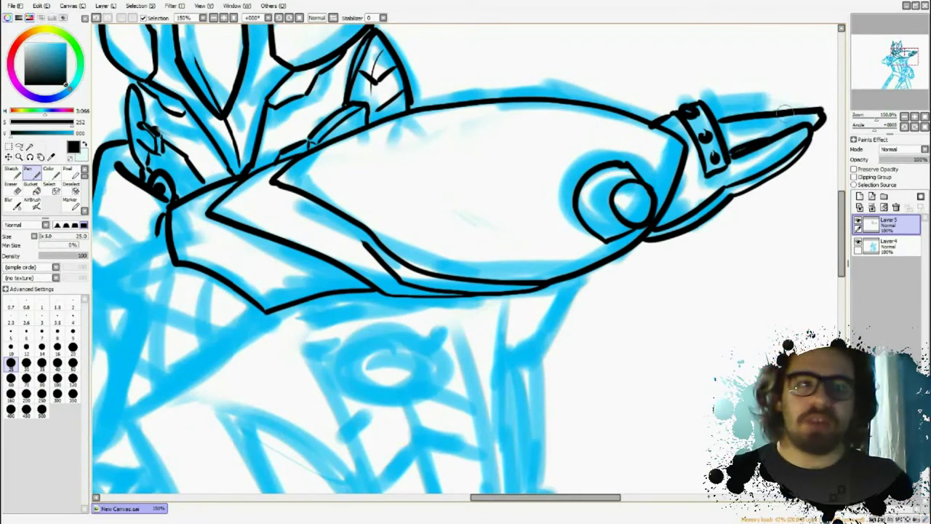
mouse_move(714, 106)
mouse_down()
mouse_move(833, 94)
mouse_move(824, 113)
mouse_move(833, 100)
mouse_up()
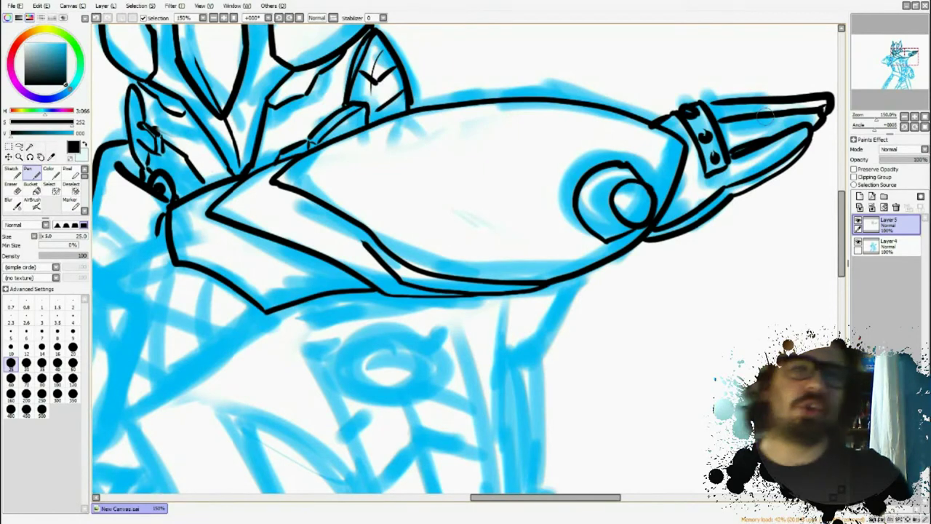
mouse_move(712, 216)
mouse_down()
mouse_move(736, 215)
mouse_move(742, 192)
mouse_up()
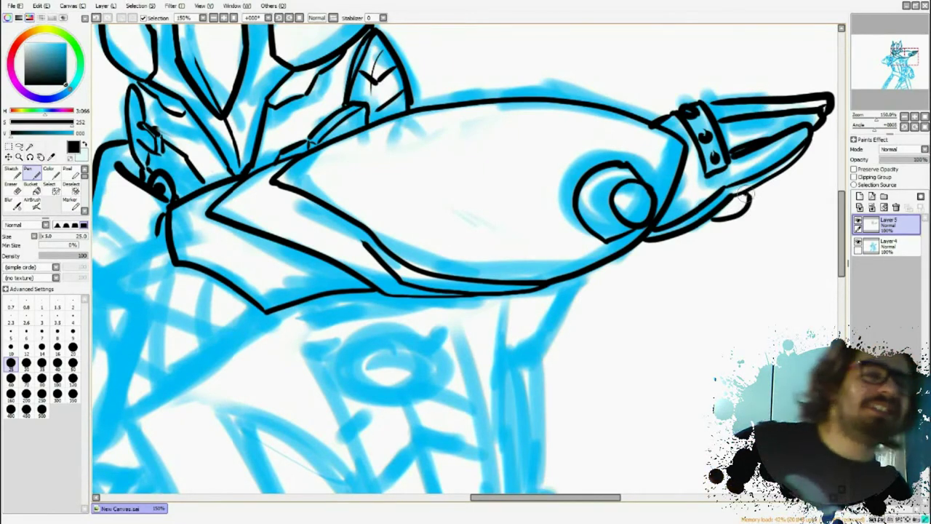
Step: Ink a curved line from the point of the chest plate down to the lower edge of the shoulder guard
key(Page_Down)
key(Page_Down)
drag(262, 342, 302, 150)
key(Page_Up)
key(Page_Up)
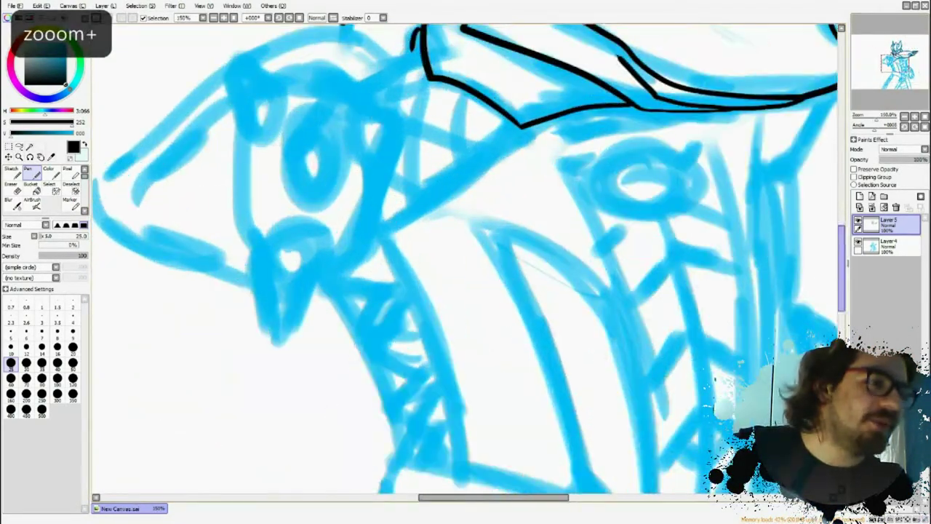
scroll(466, 262, up, 3)
mouse_move(520, 206)
mouse_down()
mouse_move(475, 254)
mouse_move(377, 310)
mouse_up()
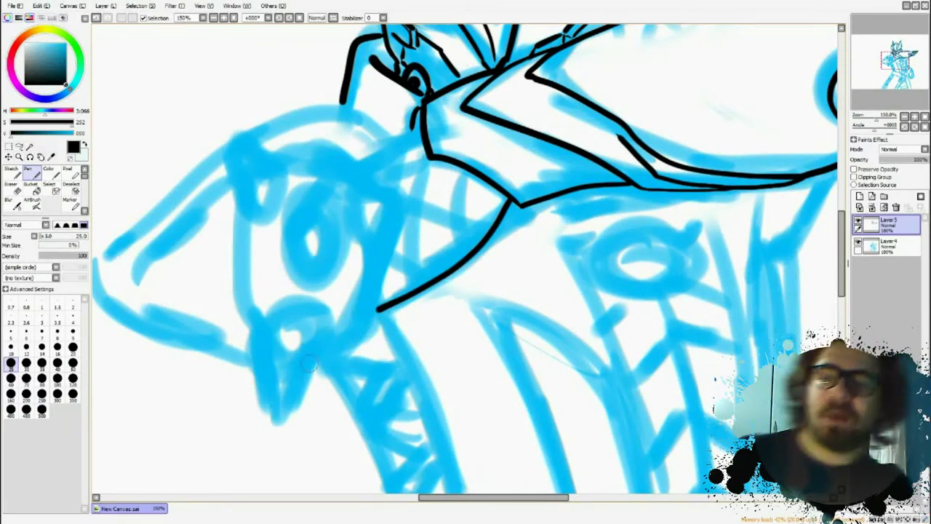
Step: Ink the thick rounded plate on the shoulder guard, with a double-ringed stud replacing the outline at its lower tip
mouse_move(398, 196)
mouse_down()
mouse_move(375, 294)
mouse_move(304, 358)
mouse_move(232, 232)
mouse_move(263, 169)
mouse_up()
mouse_move(398, 198)
mouse_down()
mouse_move(314, 150)
mouse_move(256, 161)
mouse_up()
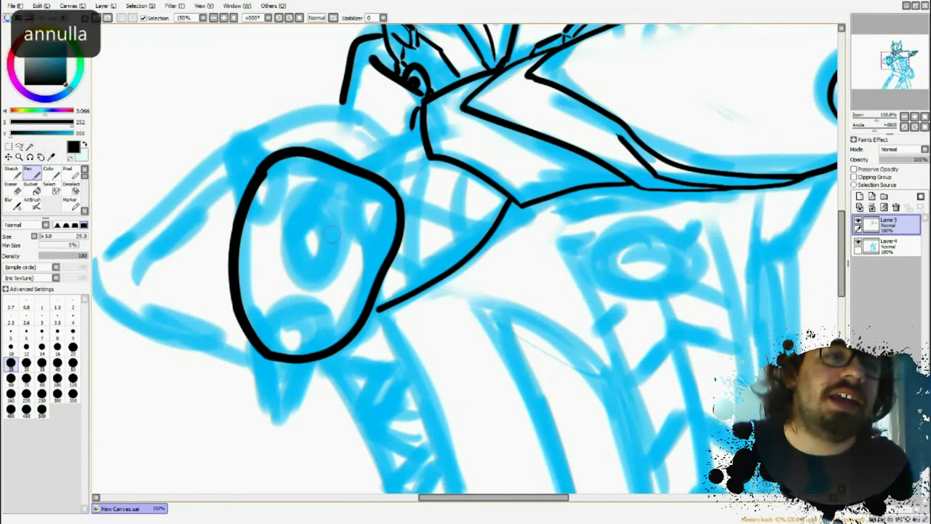
mouse_move(332, 350)
mouse_down()
mouse_move(324, 318)
mouse_move(273, 341)
mouse_move(318, 346)
mouse_move(288, 361)
mouse_move(270, 355)
mouse_up()
key(e)
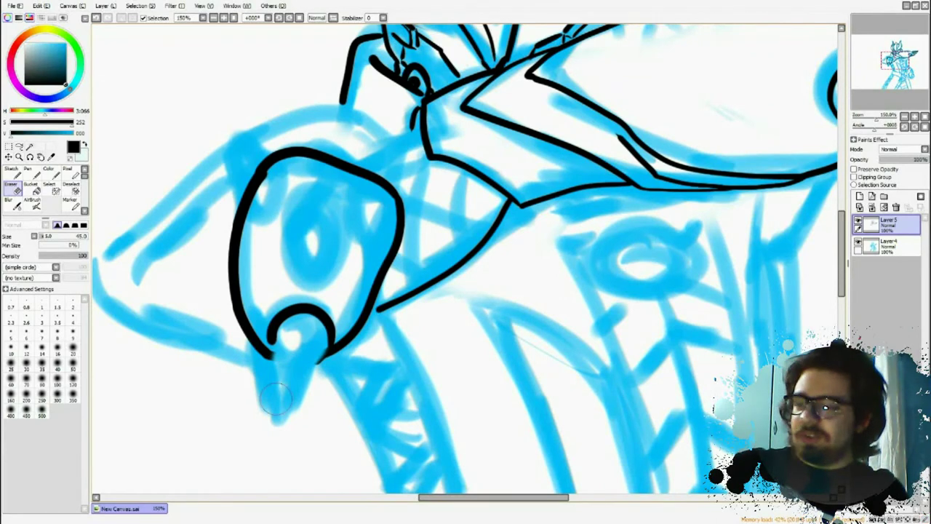
mouse_move(315, 360)
mouse_down()
mouse_move(288, 343)
mouse_move(272, 351)
mouse_up()
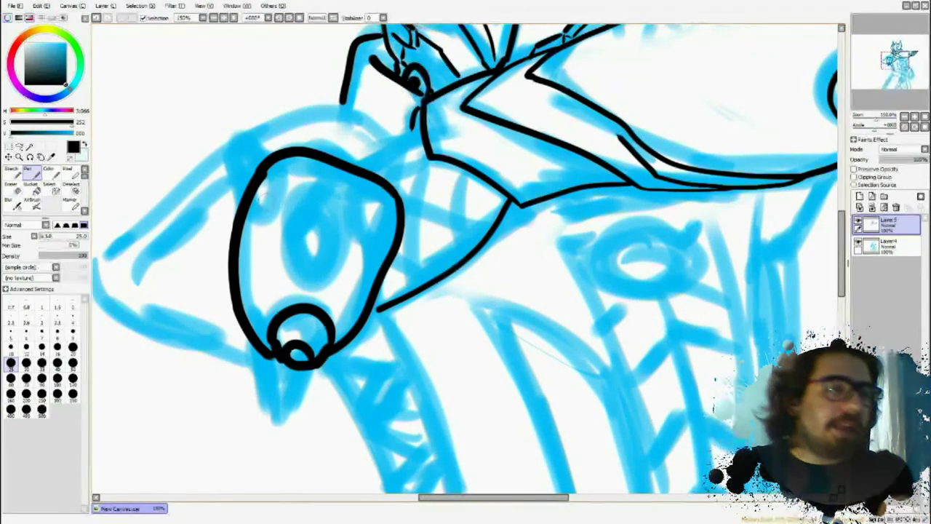
Step: Undo the stroke just added inside the shoulder plate and erase the plate's outline at its upper outer corner
mouse_move(360, 195)
mouse_down()
mouse_move(355, 253)
mouse_move(360, 197)
mouse_move(342, 208)
mouse_move(367, 198)
mouse_move(358, 195)
mouse_move(353, 214)
mouse_up()
key(ctrl+z)
key(e)
drag(278, 156, 247, 198)
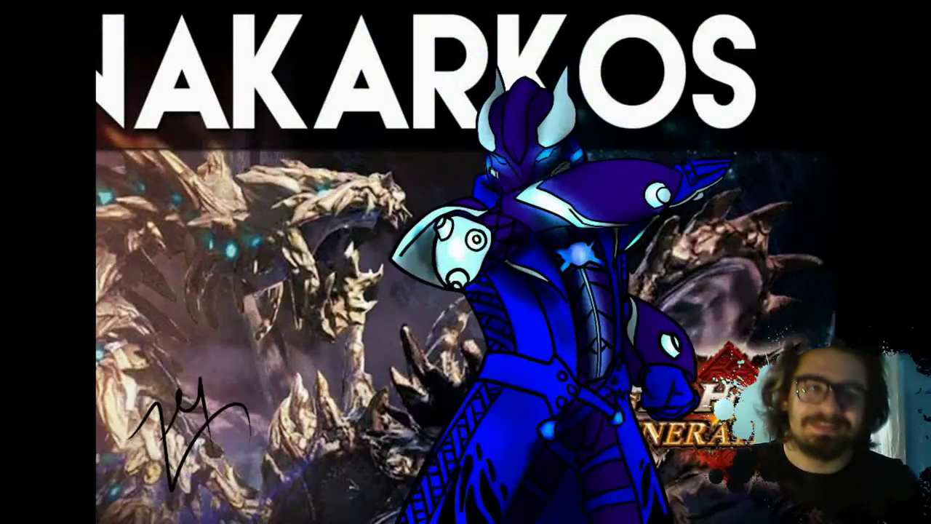